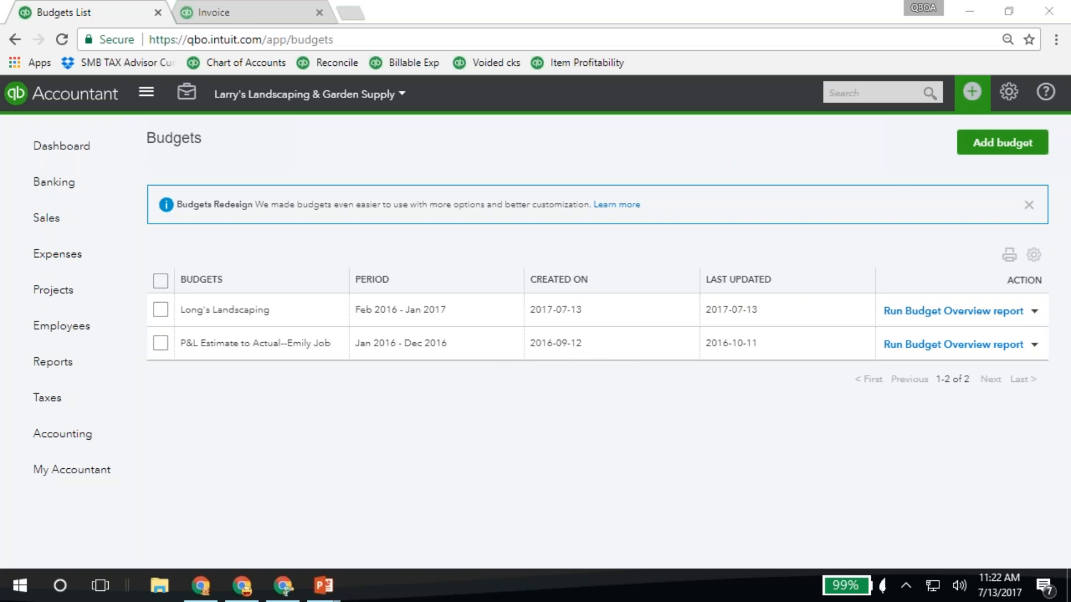
# Start a new check from the Checking account with Sam's Stone Work as the payee
pyautogui.click(972, 93)
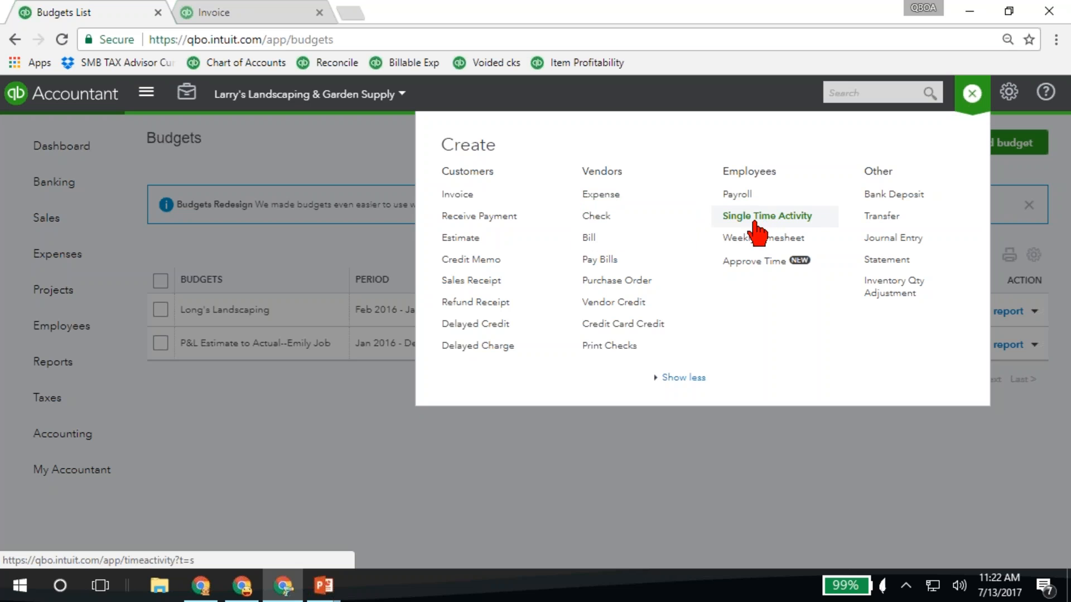
pyautogui.click(591, 216)
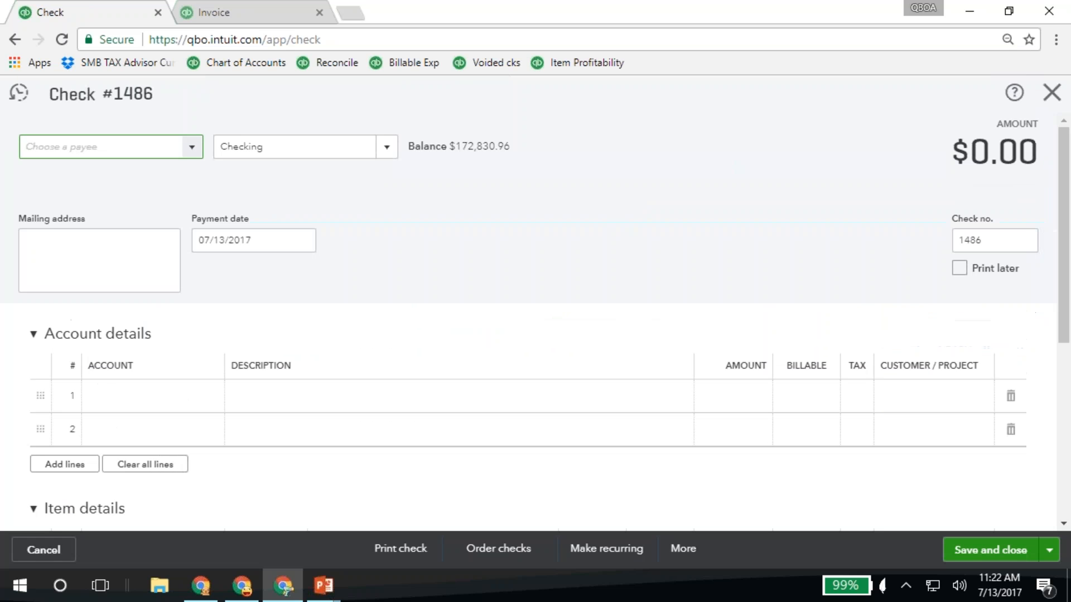
pyautogui.write('sam')
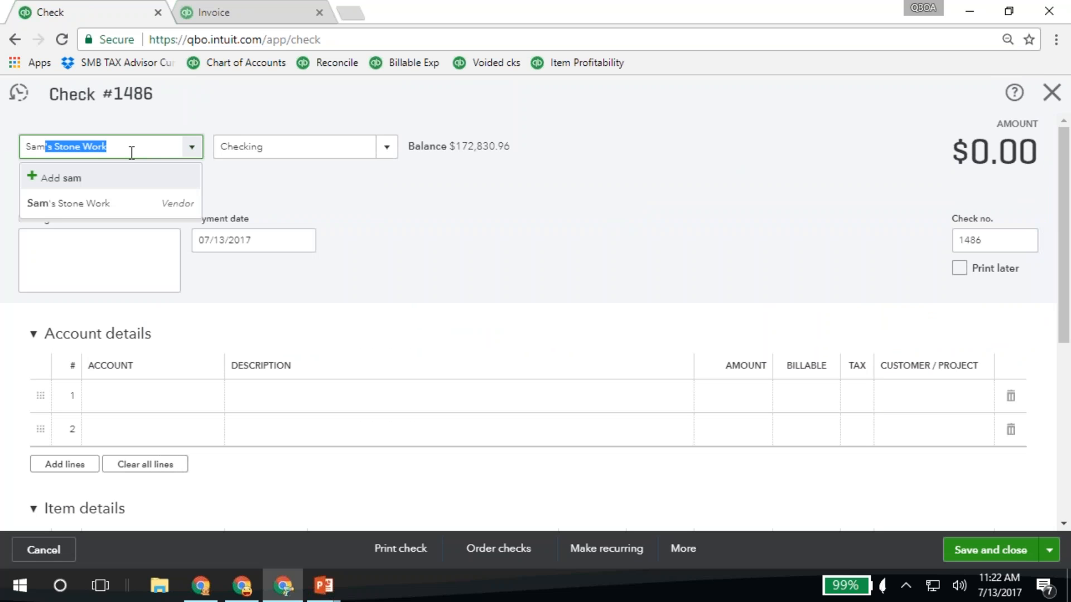
pyautogui.press('Tab')
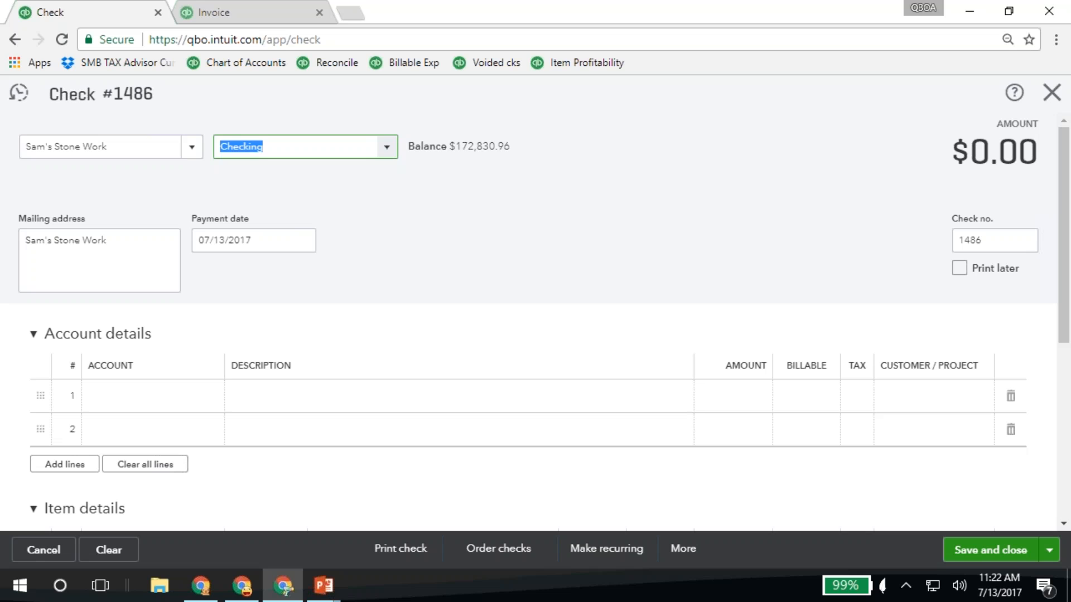
# Add a billable, non-taxable 6.00 line to the Design Services account and assign it to the customer's Stone Patio project
pyautogui.click(170, 397)
pyautogui.write('design')
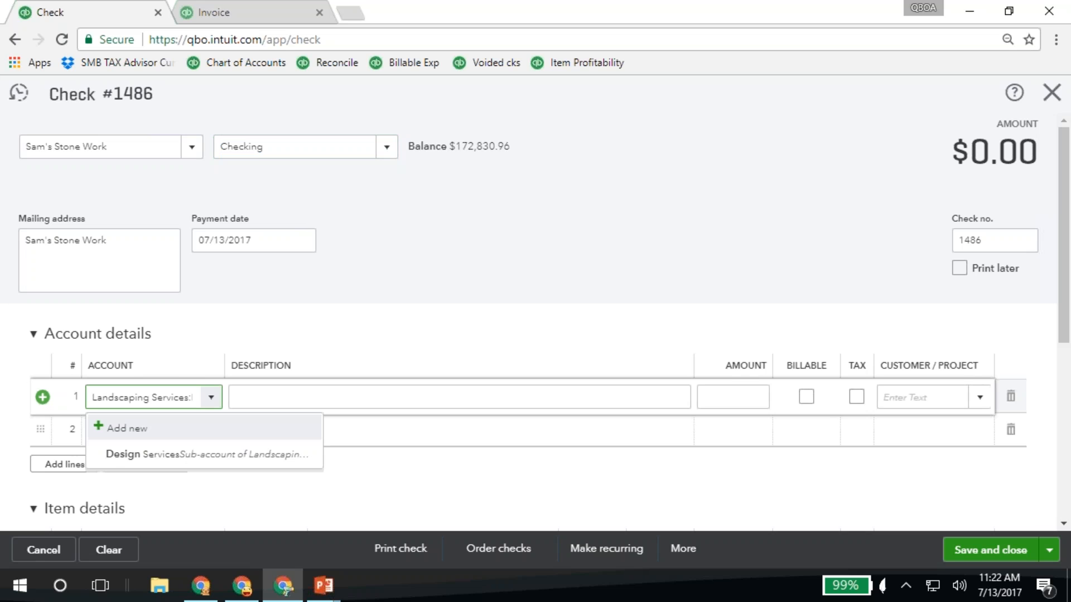
pyautogui.press('Tab')
pyautogui.press('Tab')
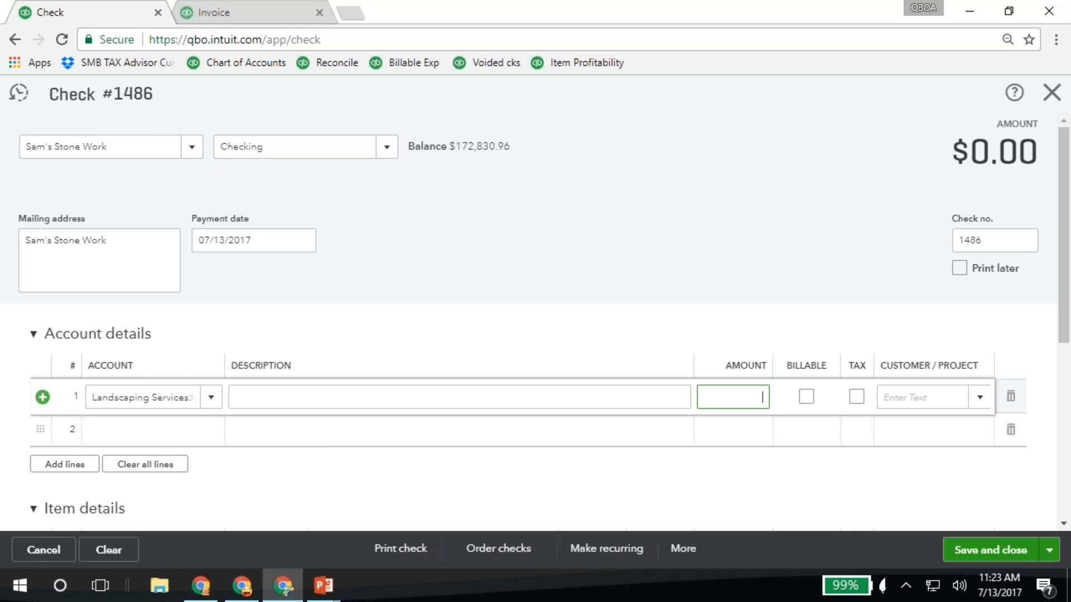
pyautogui.press('Tab')
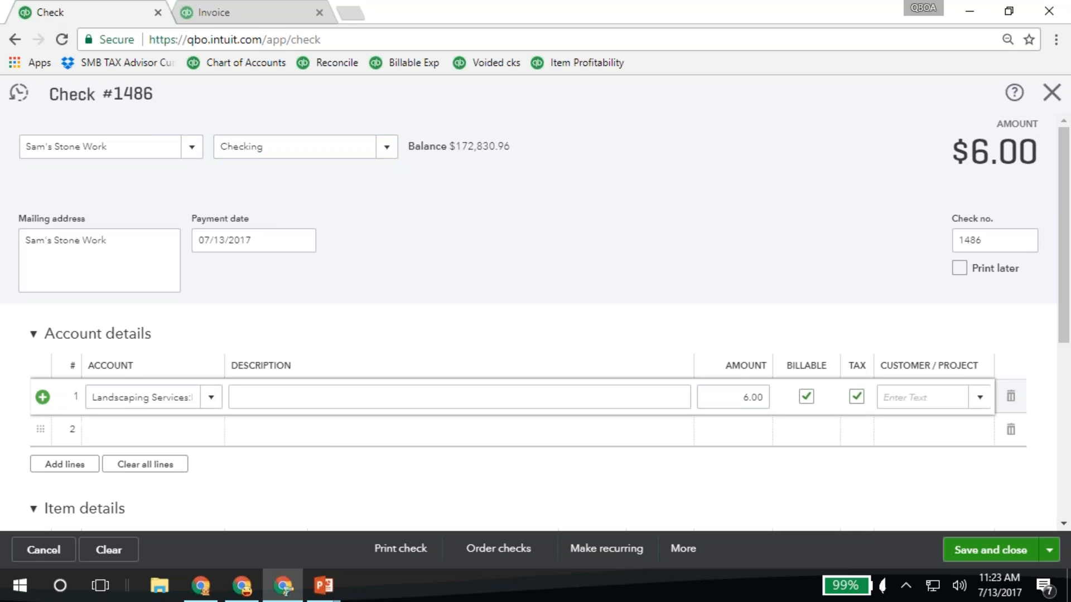
pyautogui.click(857, 396)
pyautogui.click(918, 396)
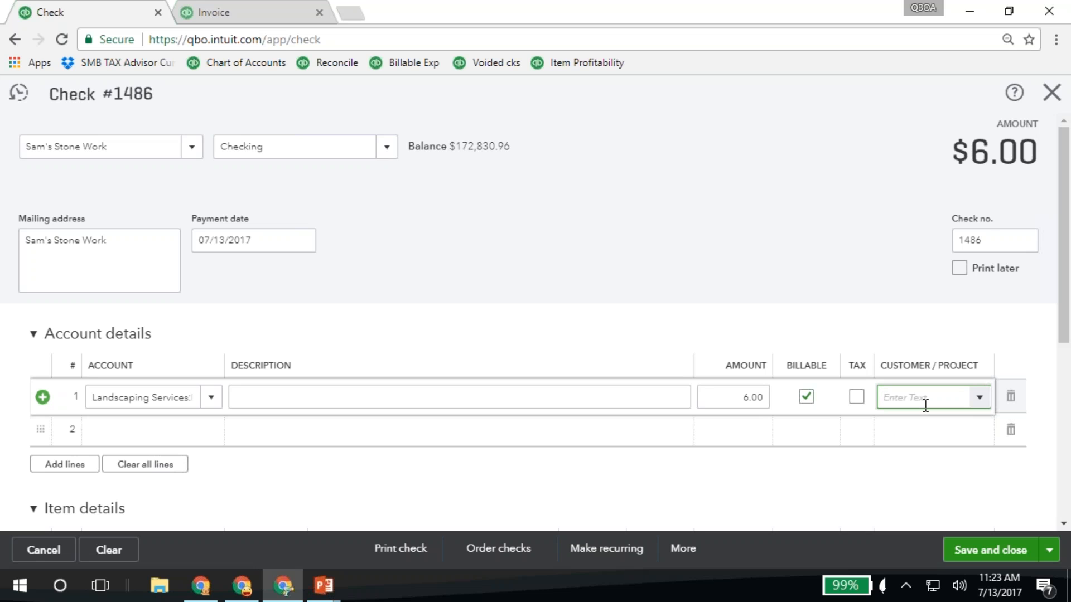
pyautogui.write('Sto')
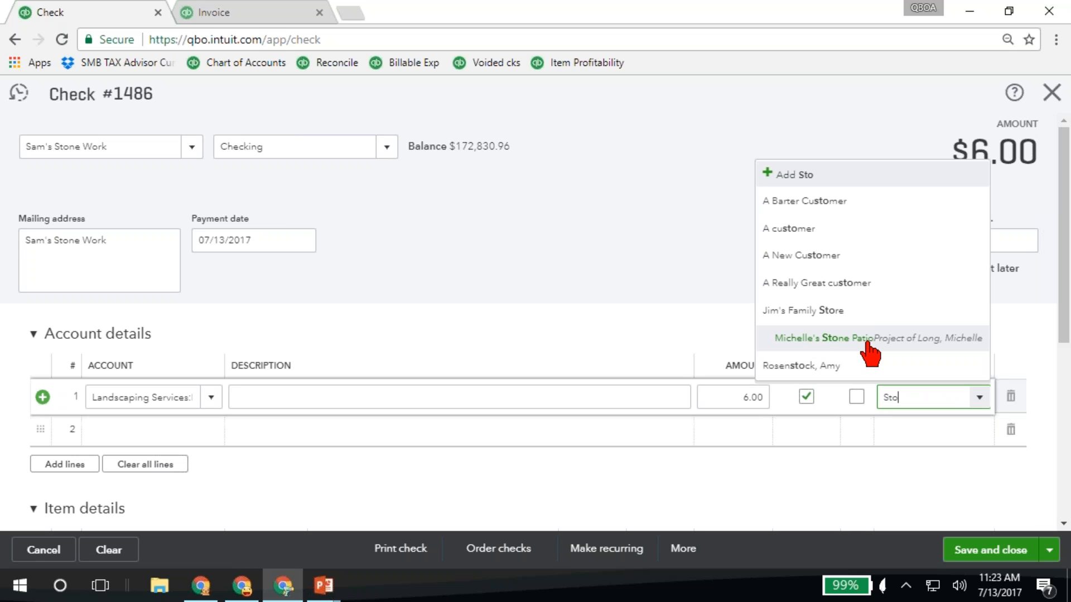
pyautogui.click(868, 343)
# Add a billable, taxable 25.00 line to the Labor:Installation account for the Stone Patio project and try to save the check
pyautogui.click(145, 441)
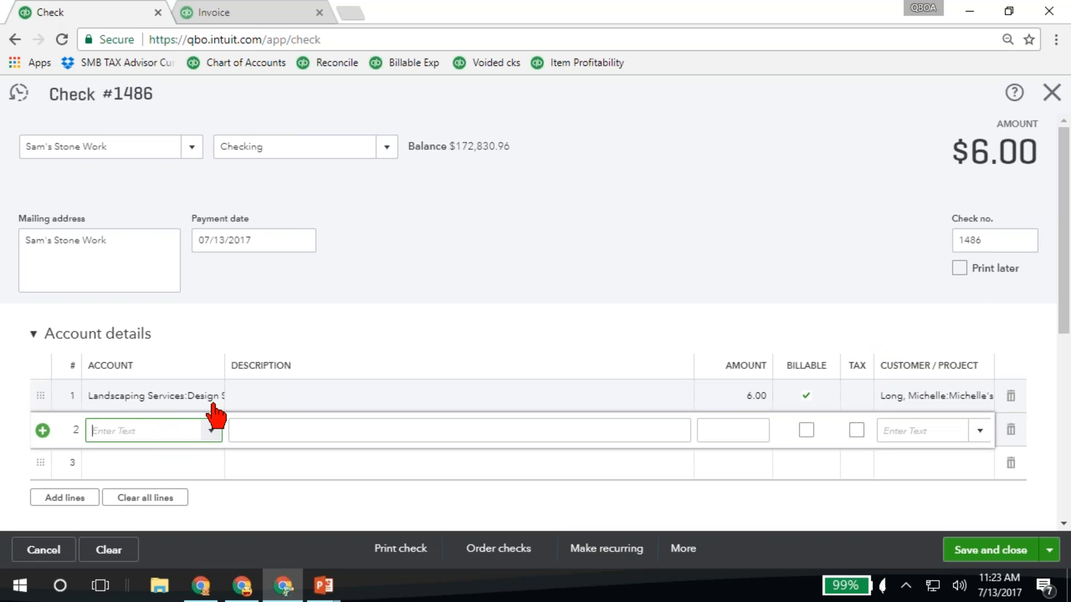
pyautogui.write('install')
pyautogui.press('Tab')
pyautogui.press('Tab')
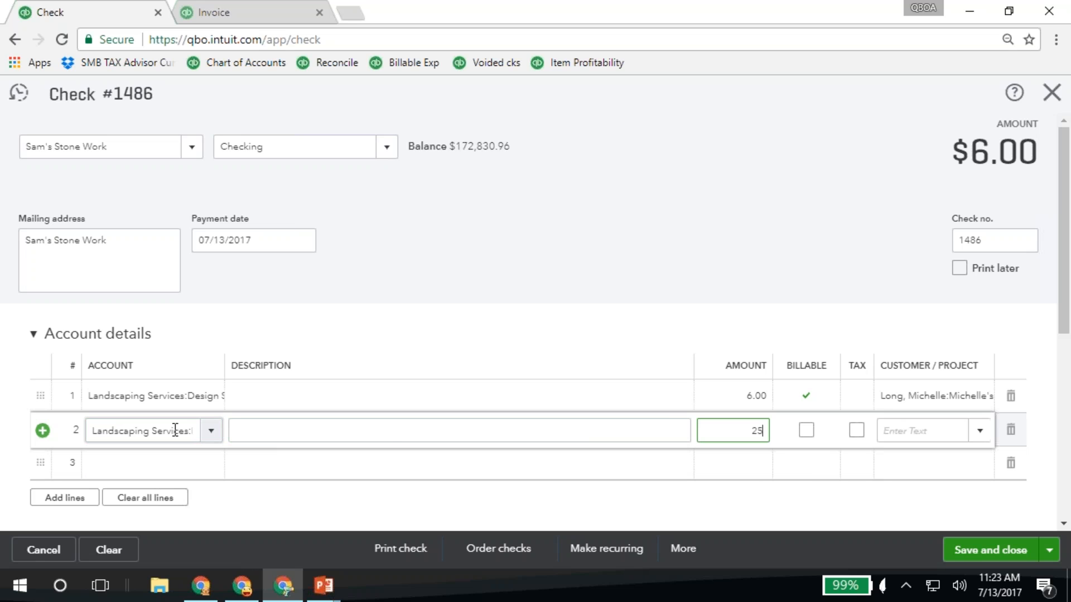
pyautogui.press('Tab')
pyautogui.click(806, 430)
pyautogui.click(920, 431)
pyautogui.write('long')
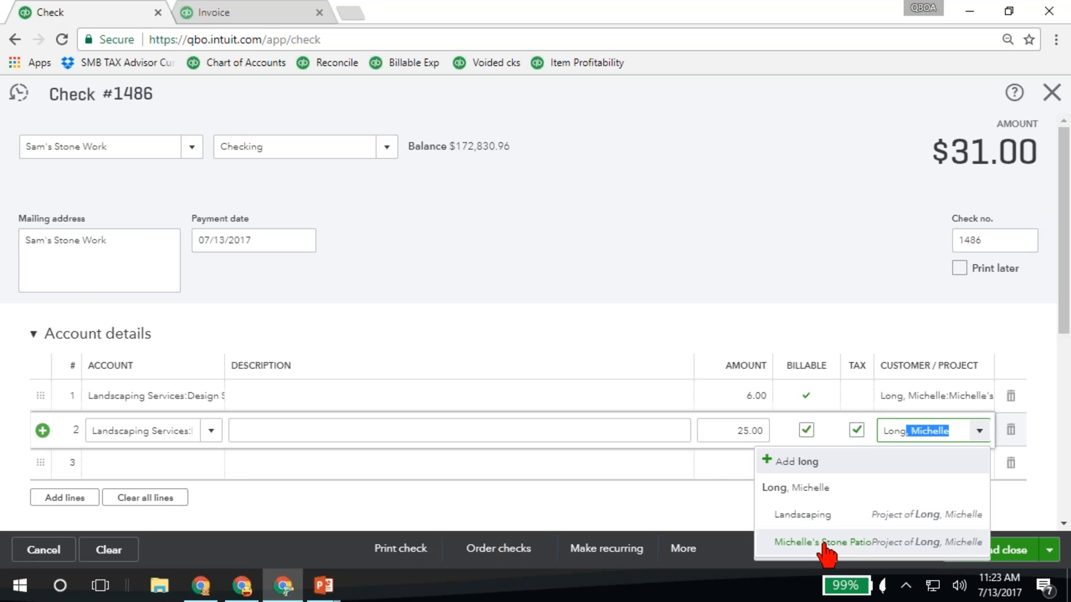
pyautogui.click(818, 542)
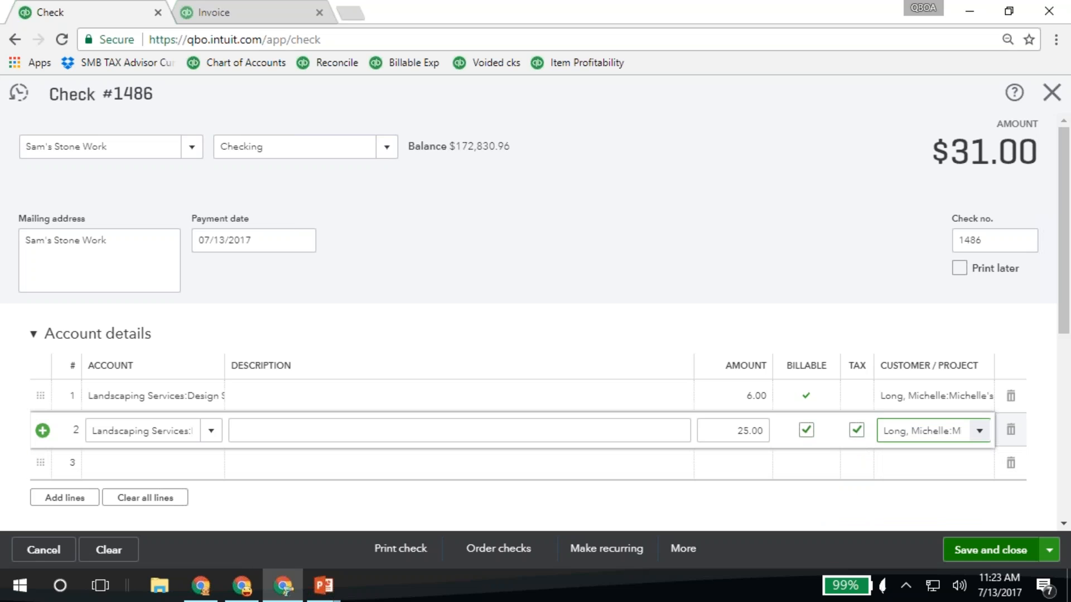
pyautogui.click(982, 551)
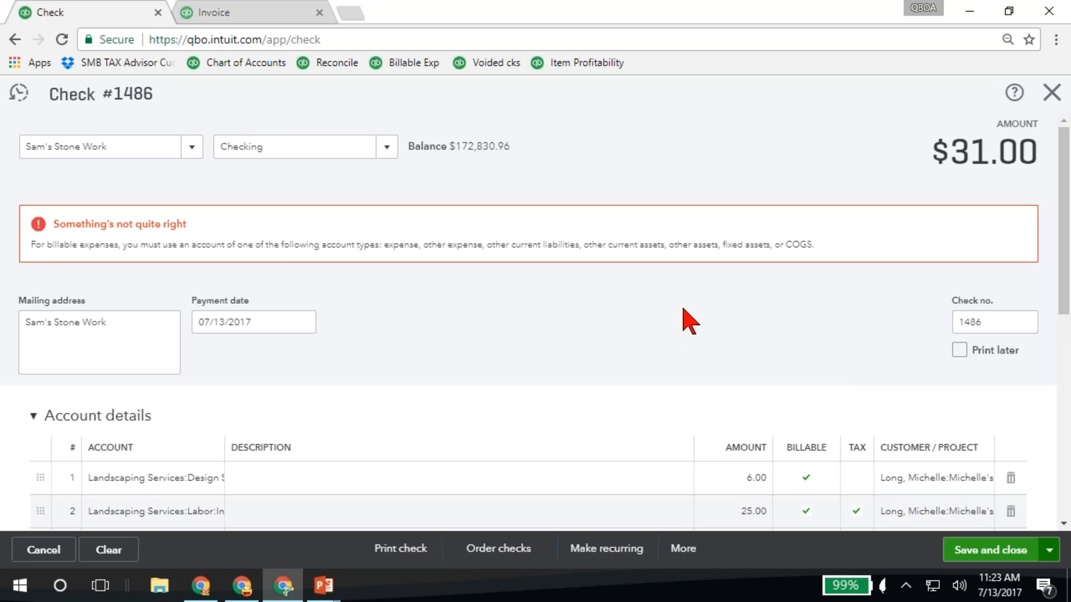
# Try to change the second line's account to rock
pyautogui.scroll(-3, 689, 318)
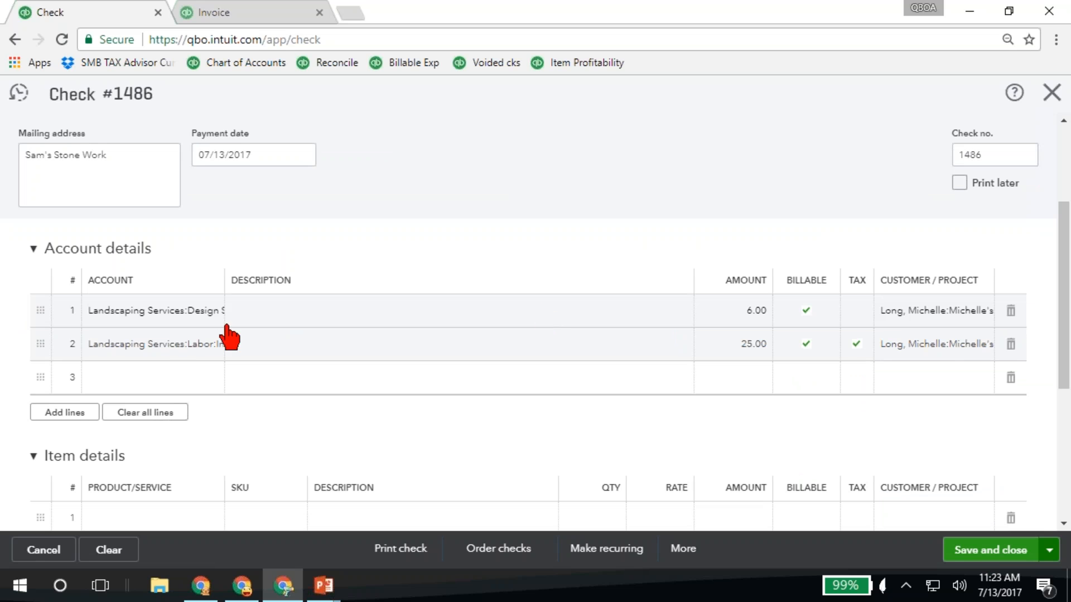
pyautogui.click(187, 350)
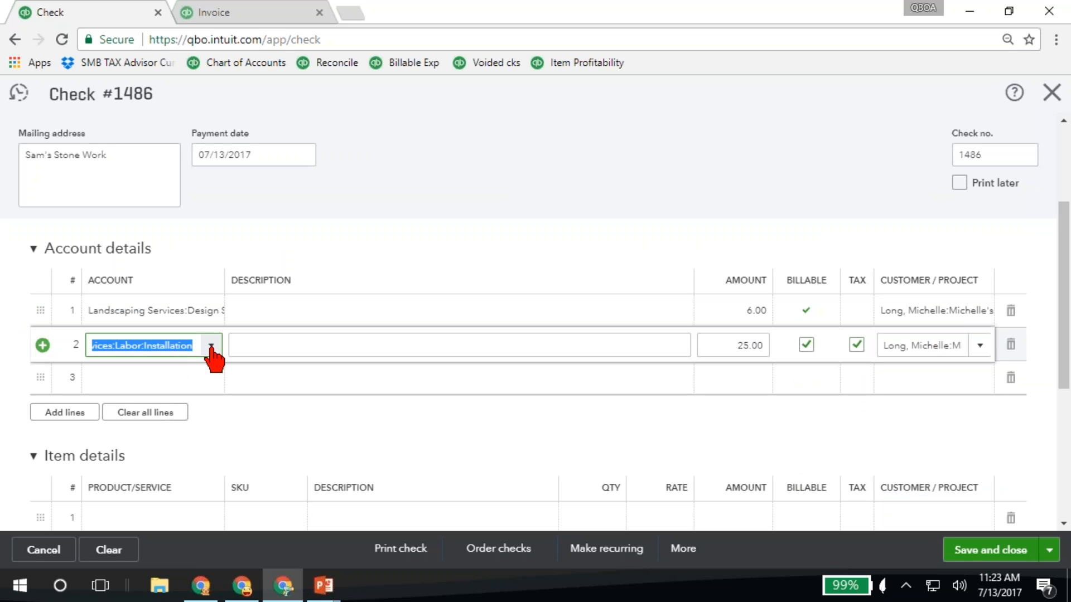
pyautogui.write('rock')
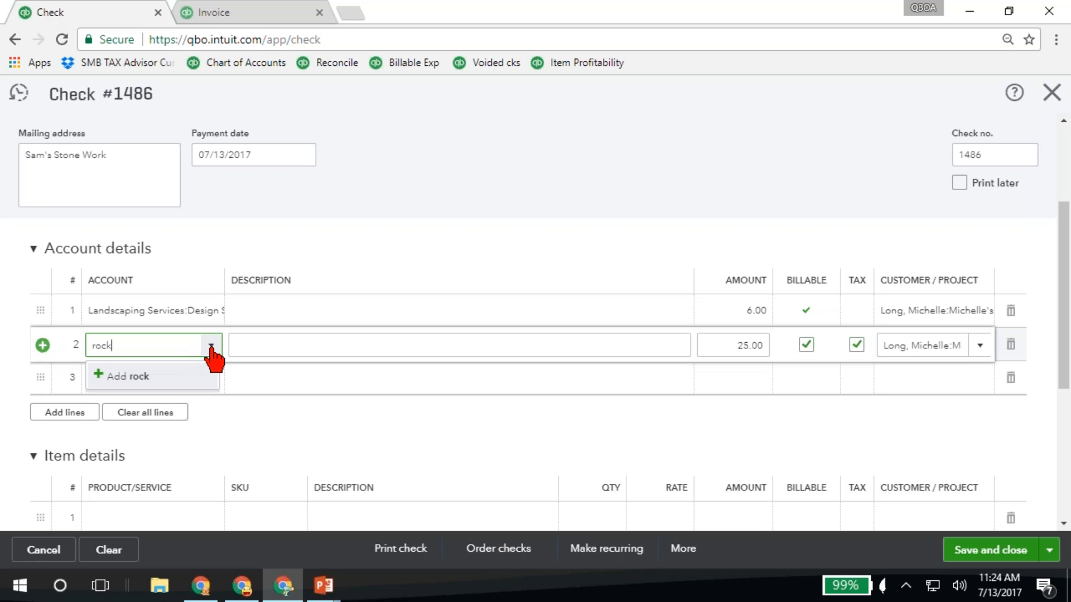
# Cancel the new account form, delete the second account line and try to save the check
pyautogui.click(1012, 350)
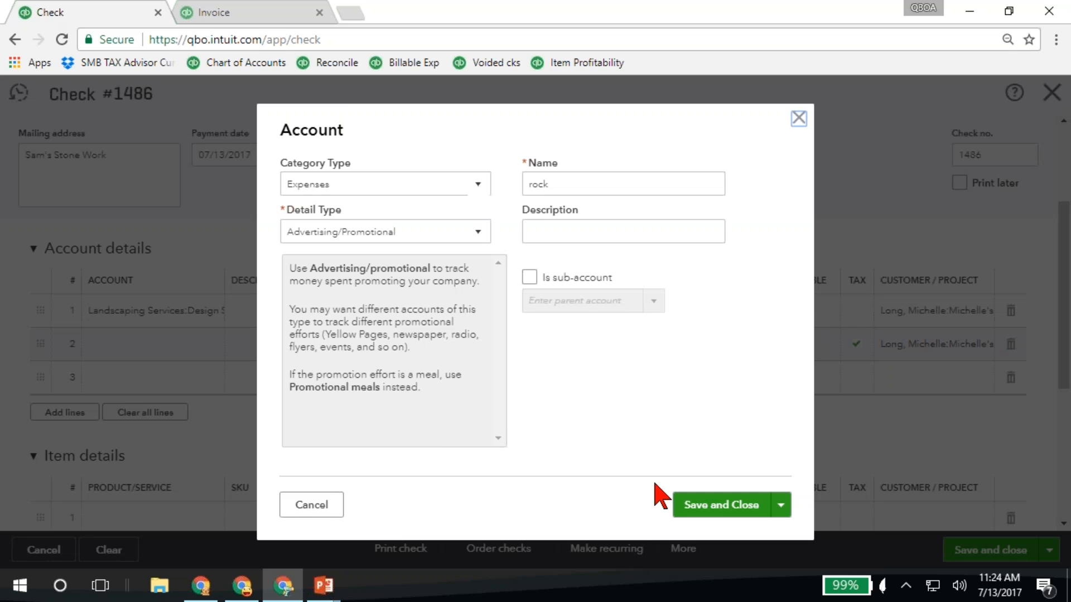
pyautogui.click(310, 506)
pyautogui.click(1010, 345)
pyautogui.click(993, 553)
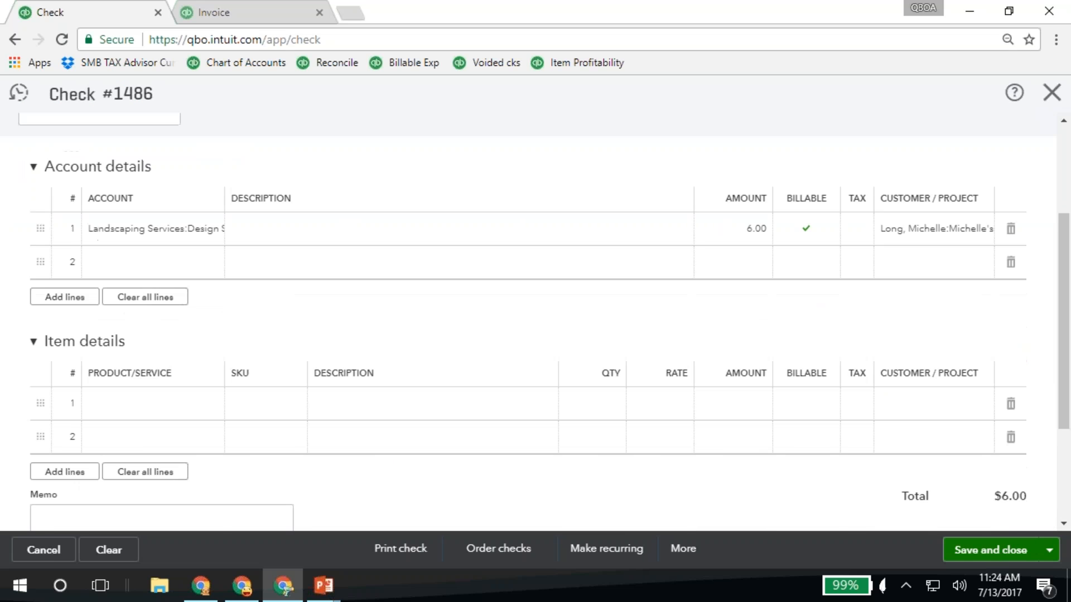
# Change the remaining line's account to Installation and try to save the check again
pyautogui.scroll(-3, 554, 323)
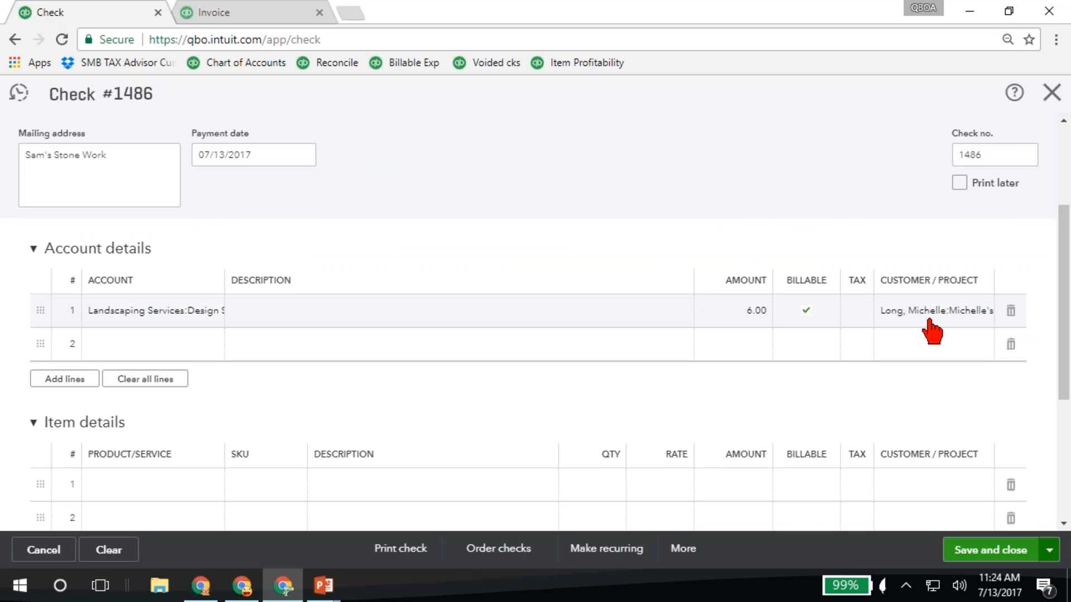
pyautogui.click(210, 317)
pyautogui.write('install')
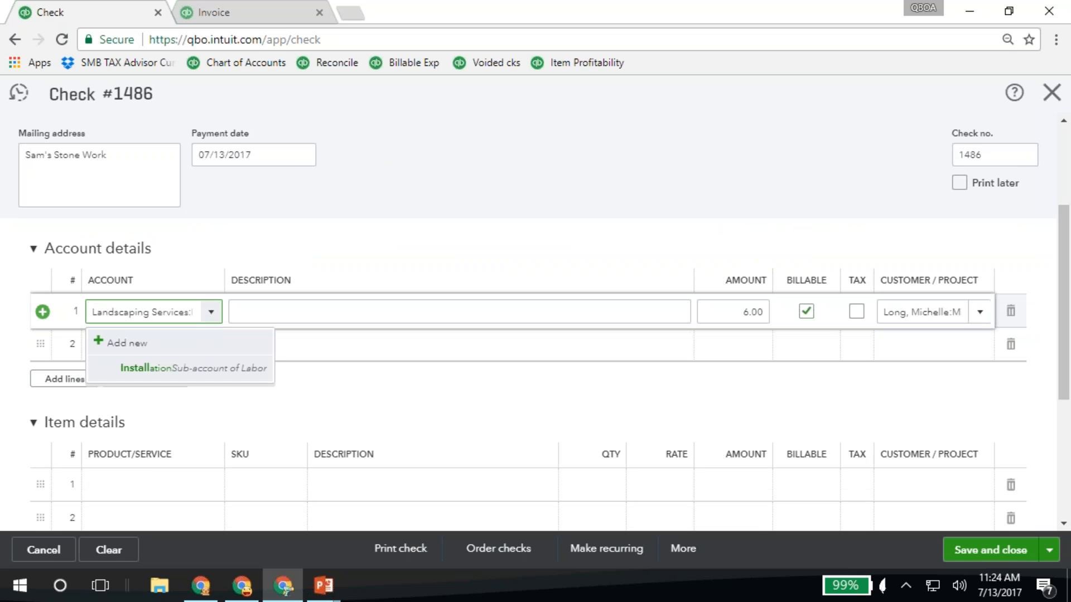
pyautogui.click(144, 369)
pyautogui.press('Tab')
pyautogui.press('Tab')
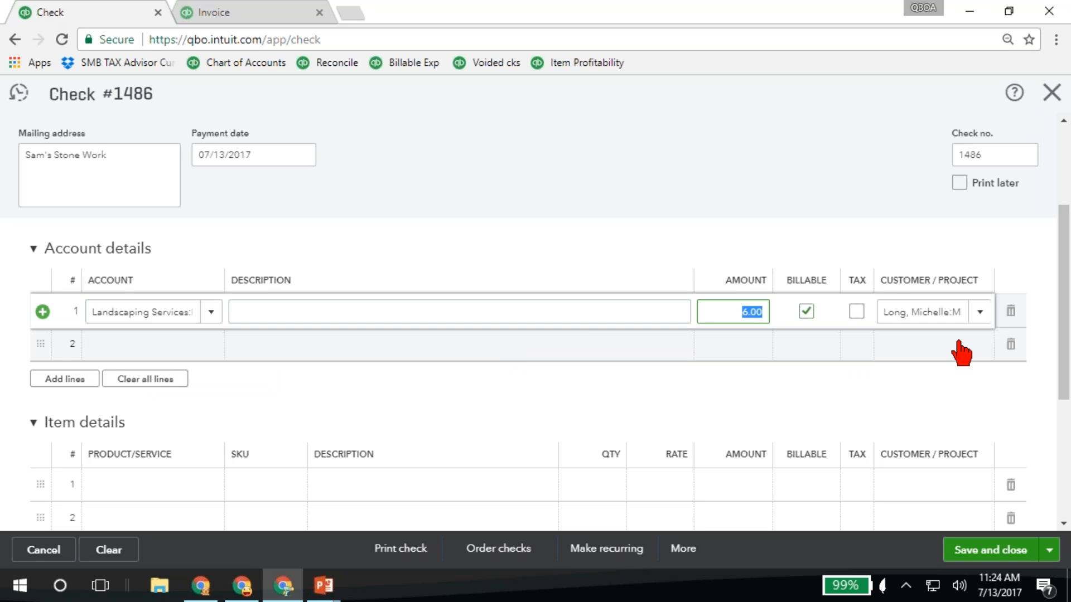
pyautogui.click(983, 555)
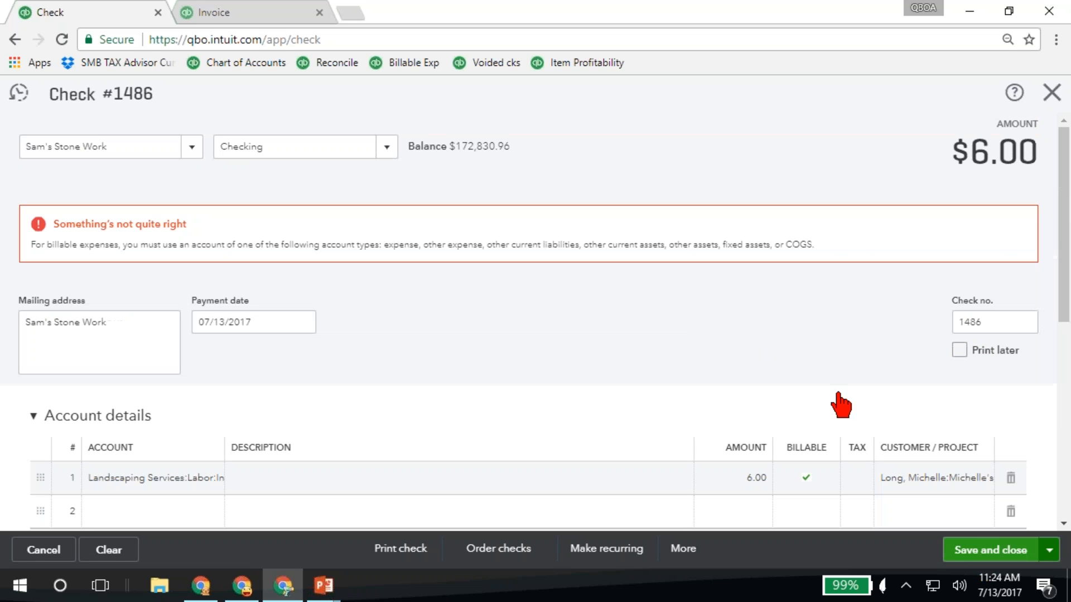
# Close the check without saving it
pyautogui.scroll(-2, 627, 346)
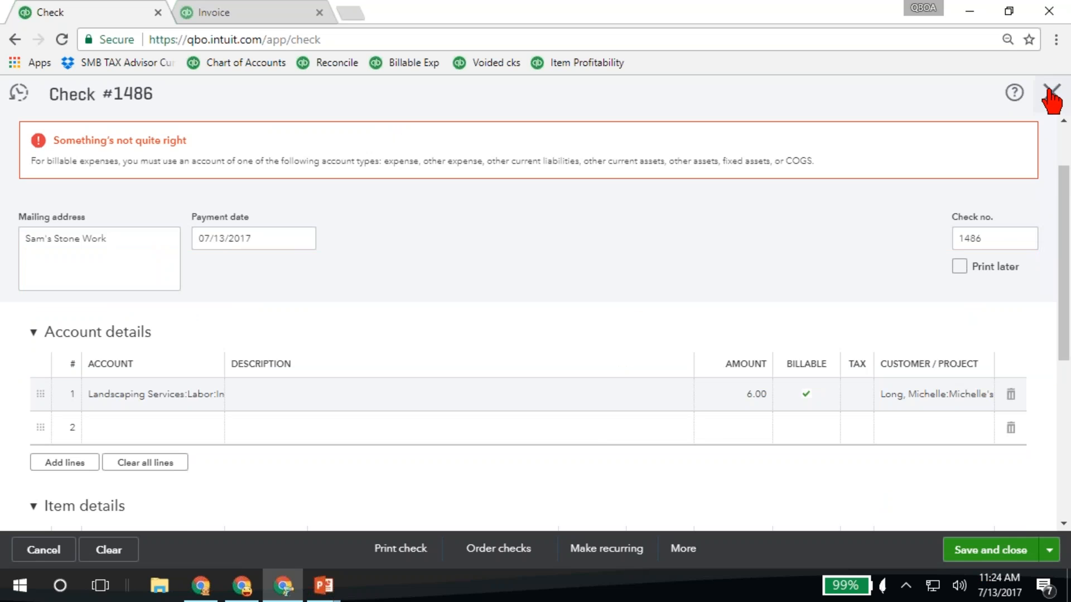
pyautogui.click(1052, 92)
pyautogui.click(607, 347)
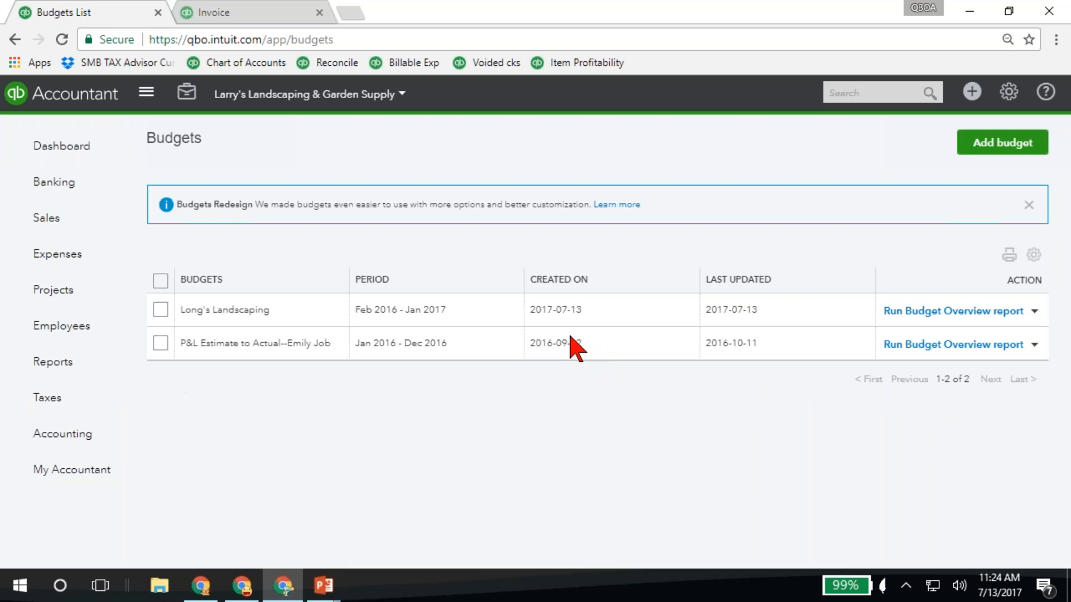
# Open the Landscaping project and view its transaction list report for all dates
pyautogui.click(58, 293)
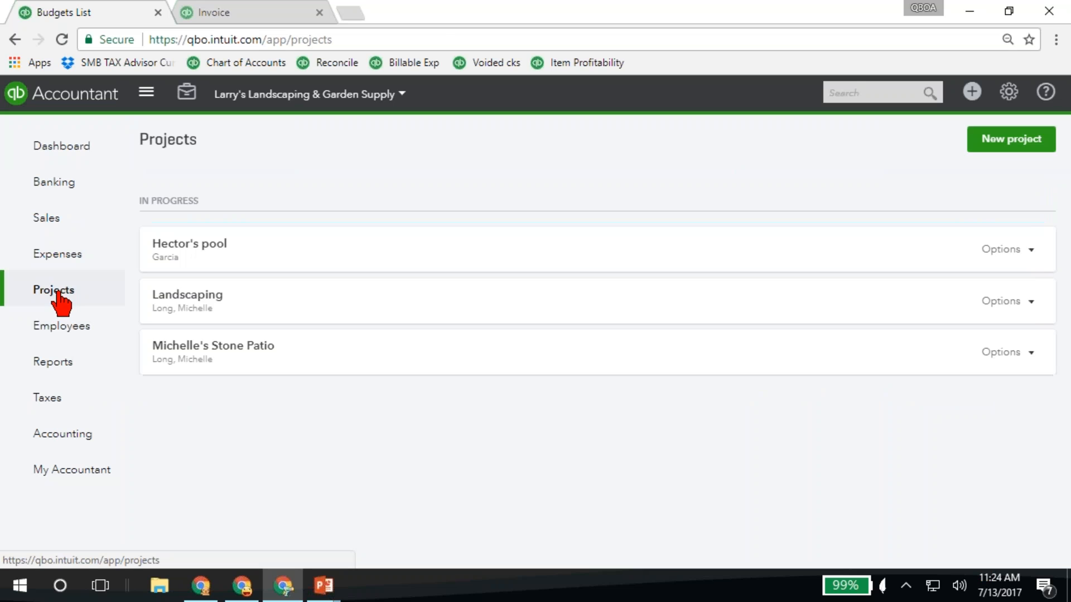
pyautogui.click(181, 298)
pyautogui.moveTo(302, 372); pyautogui.dragTo(297, 371)
pyautogui.click(299, 372)
pyautogui.scroll(-2, 323, 368)
pyautogui.scroll(-1, 328, 359)
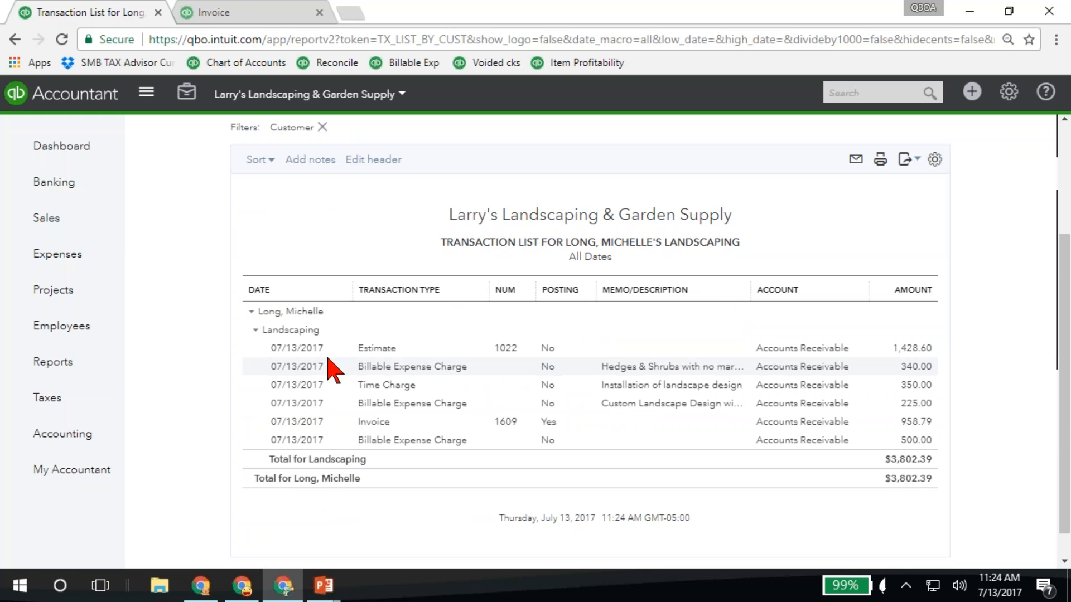
# View the time charge for installation of landscape design, and return to the project's transaction list
pyautogui.click(669, 387)
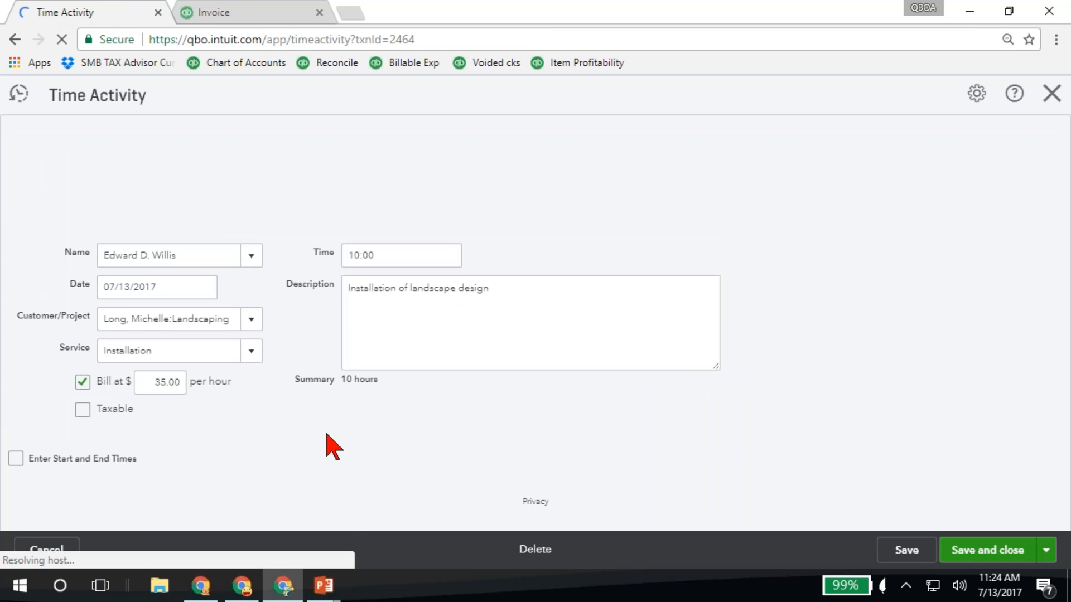
pyautogui.click(1052, 93)
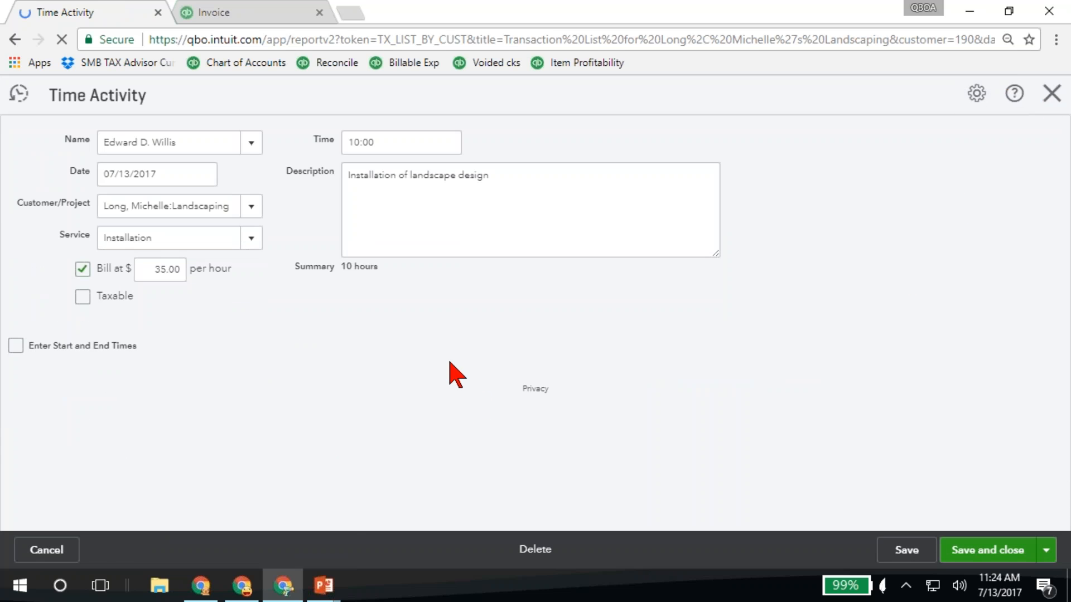
pyautogui.click(391, 384)
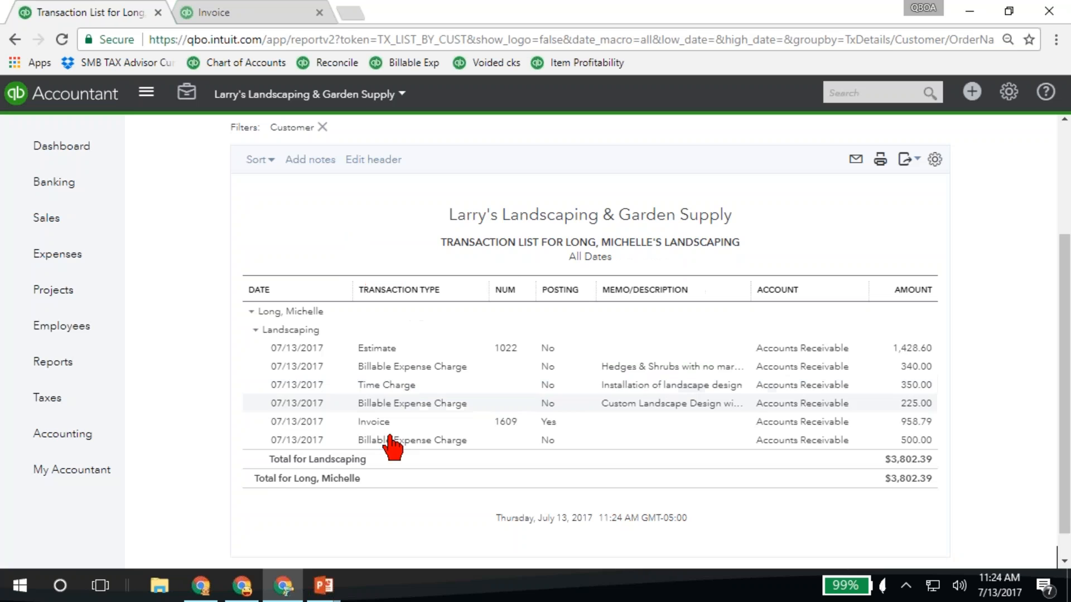
# Trace the 225.00 Custom Landscape Design billable expense charge to its source check and review the link between the two records
pyautogui.click(441, 404)
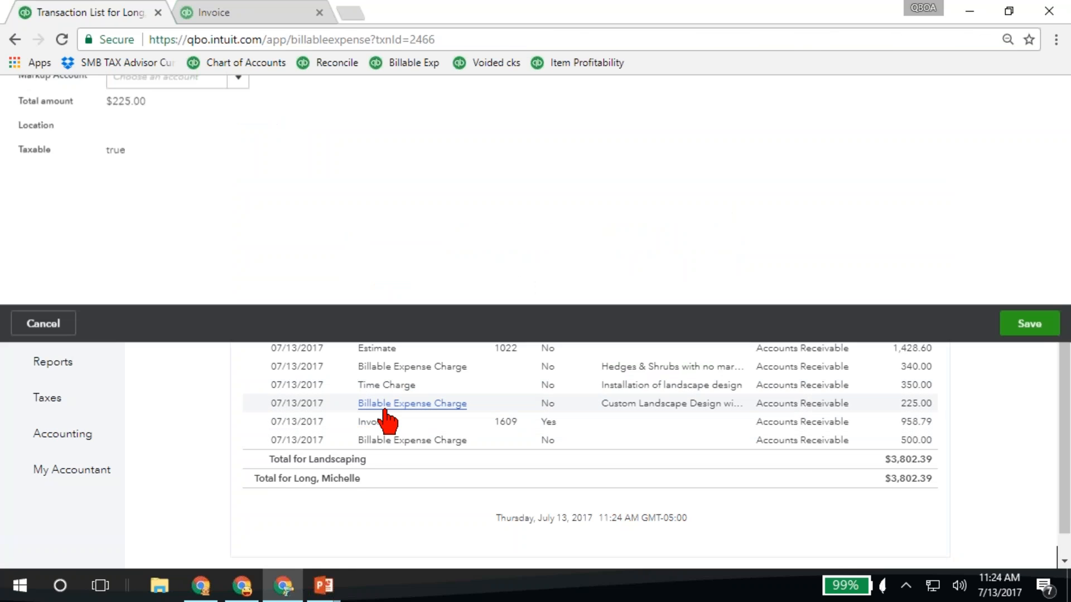
pyautogui.click(159, 127)
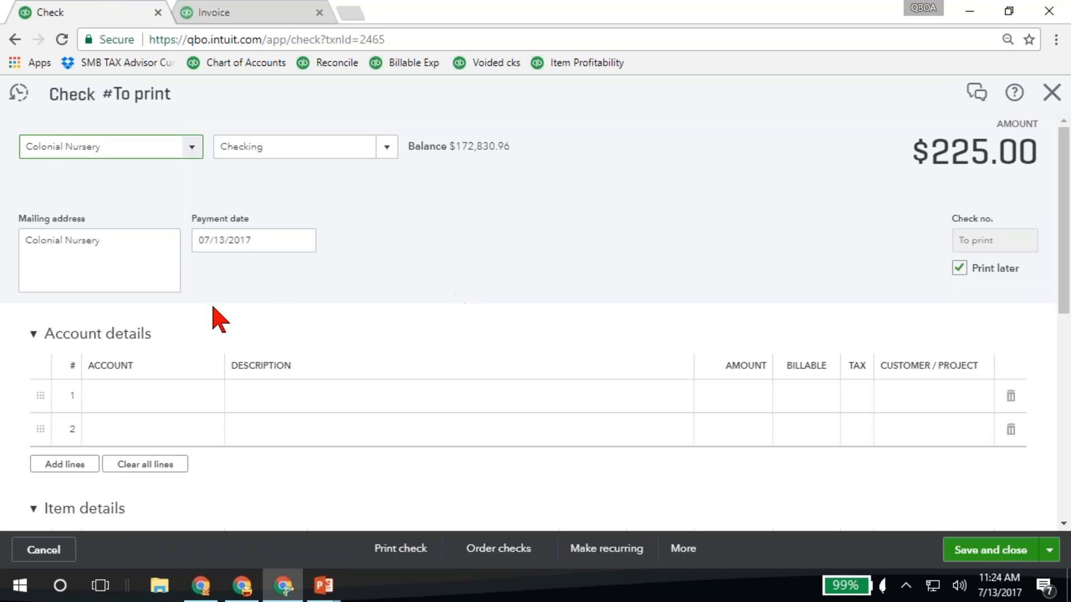
pyautogui.scroll(-3, 112, 162)
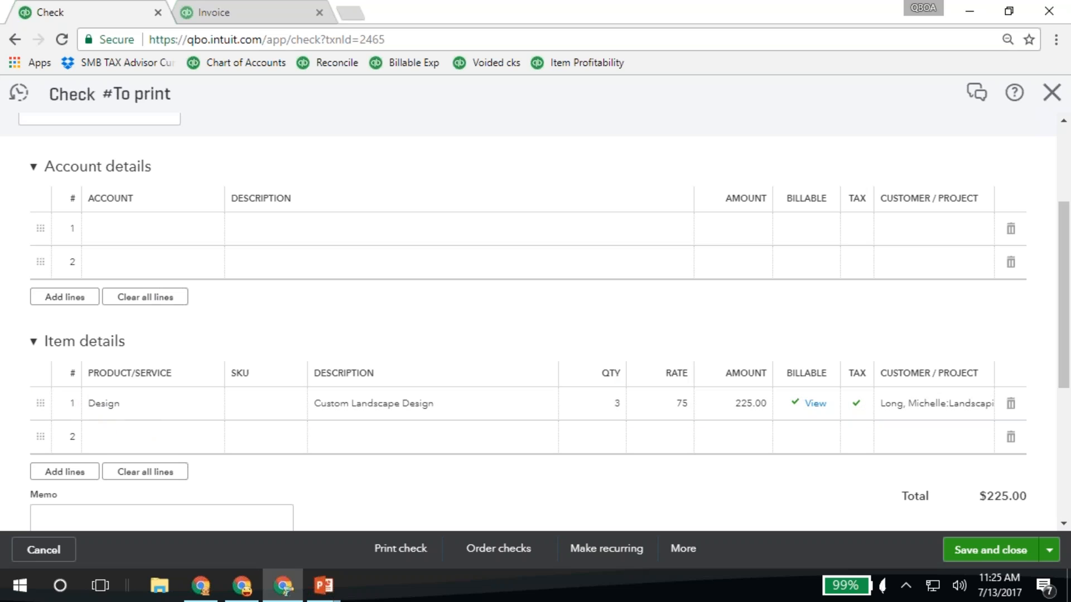
pyautogui.click(815, 404)
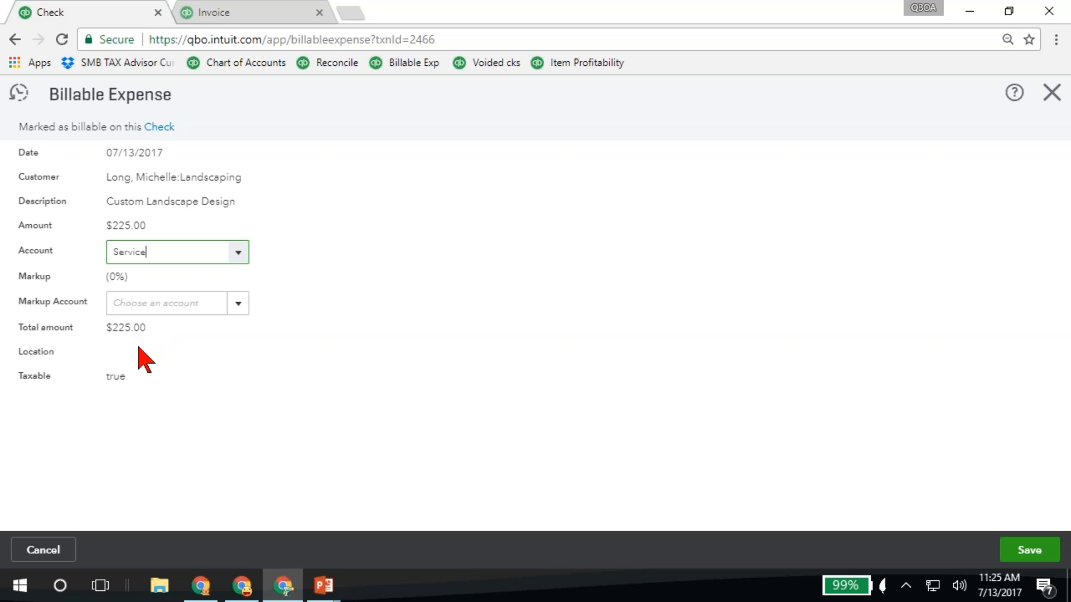
pyautogui.click(157, 129)
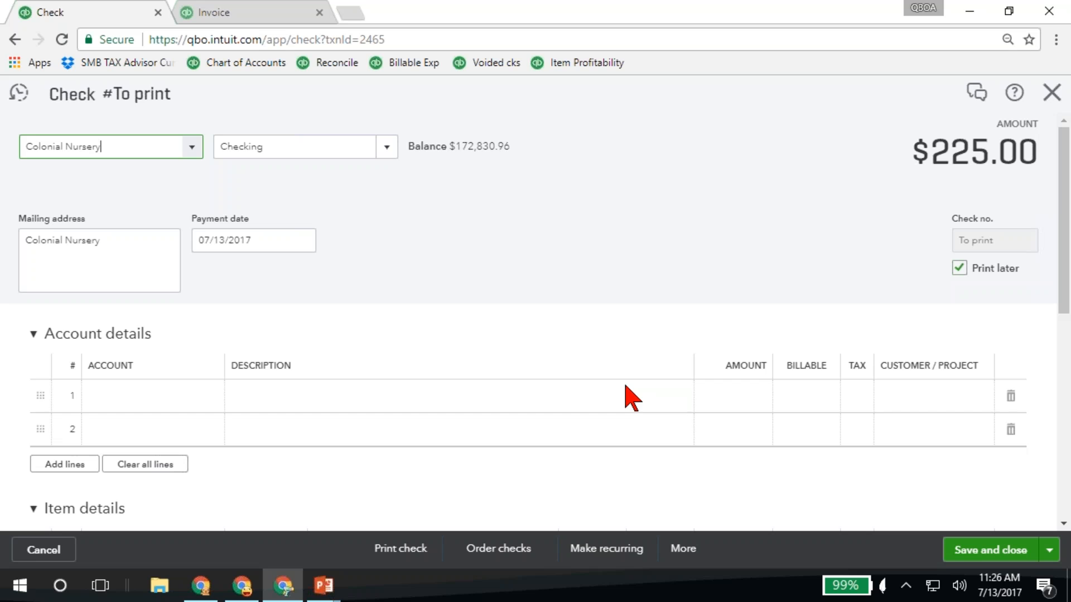
# Close the source check, view the 225.00 Custom Landscape Design billable expense charge again, and return to the transaction list
pyautogui.click(1052, 93)
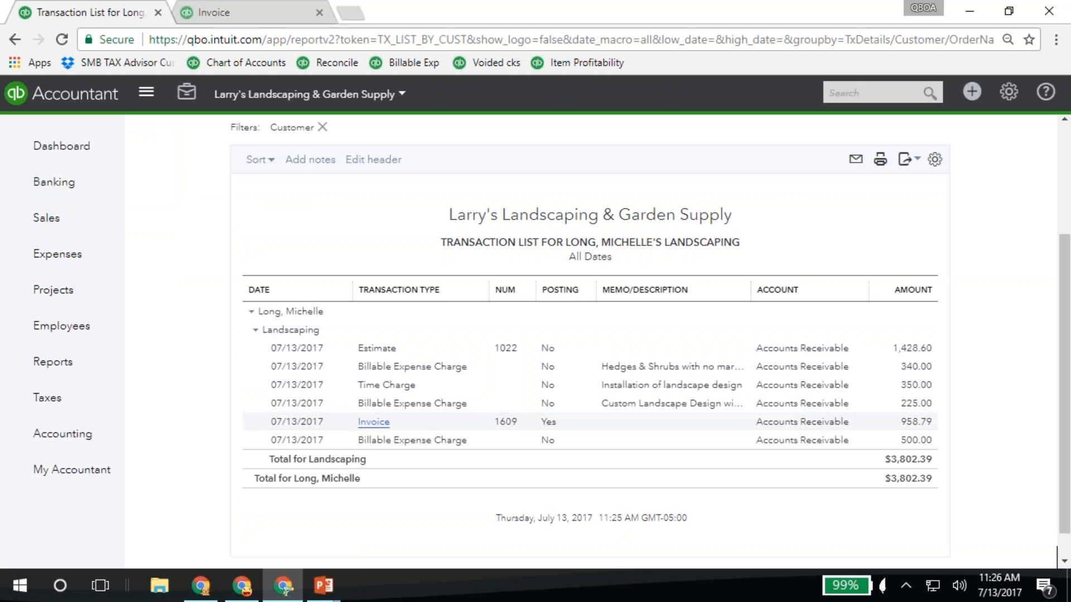
pyautogui.click(412, 403)
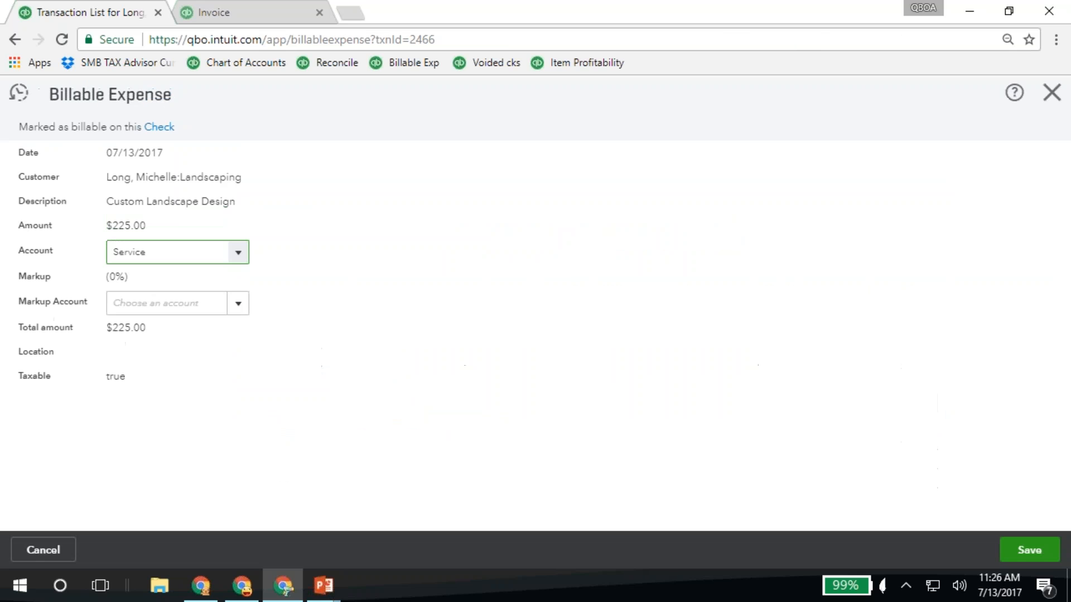
pyautogui.hotkey('alt', 'Left')
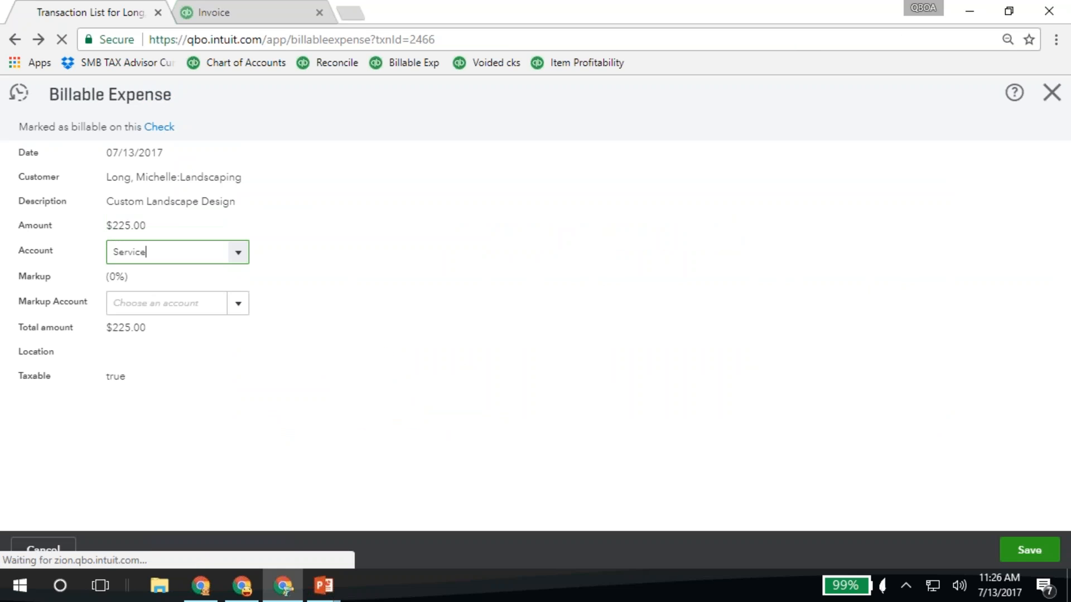
# Trace the 340.00 Hedges & Shrubs billable expense charge to its source expense, save and close the expense, and return to the report
pyautogui.scroll(-3, 413, 366)
pyautogui.click(413, 367)
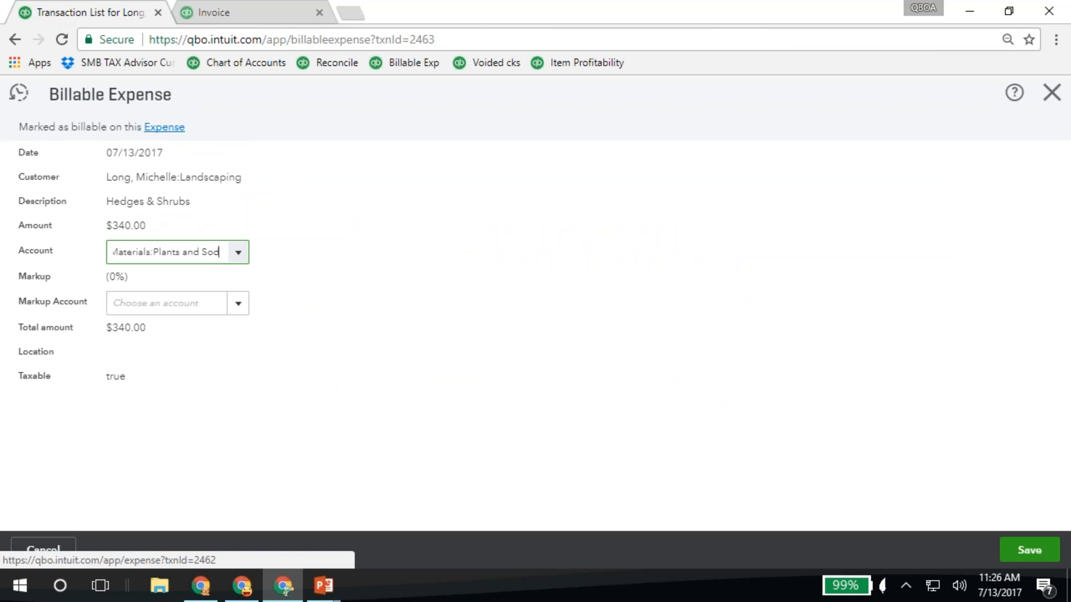
pyautogui.click(155, 130)
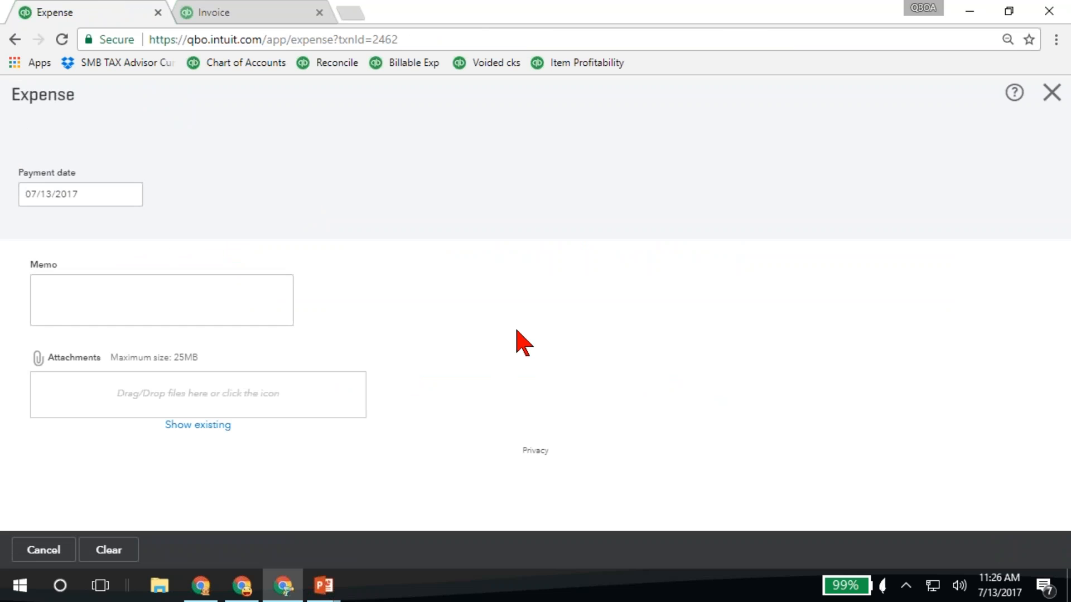
pyautogui.scroll(-3, 516, 331)
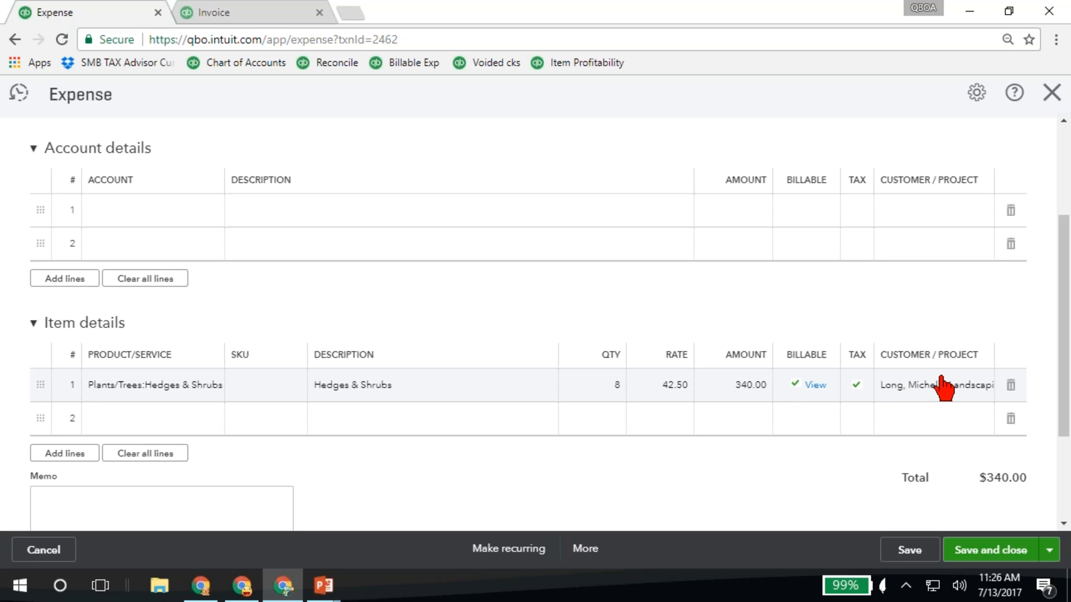
pyautogui.click(996, 557)
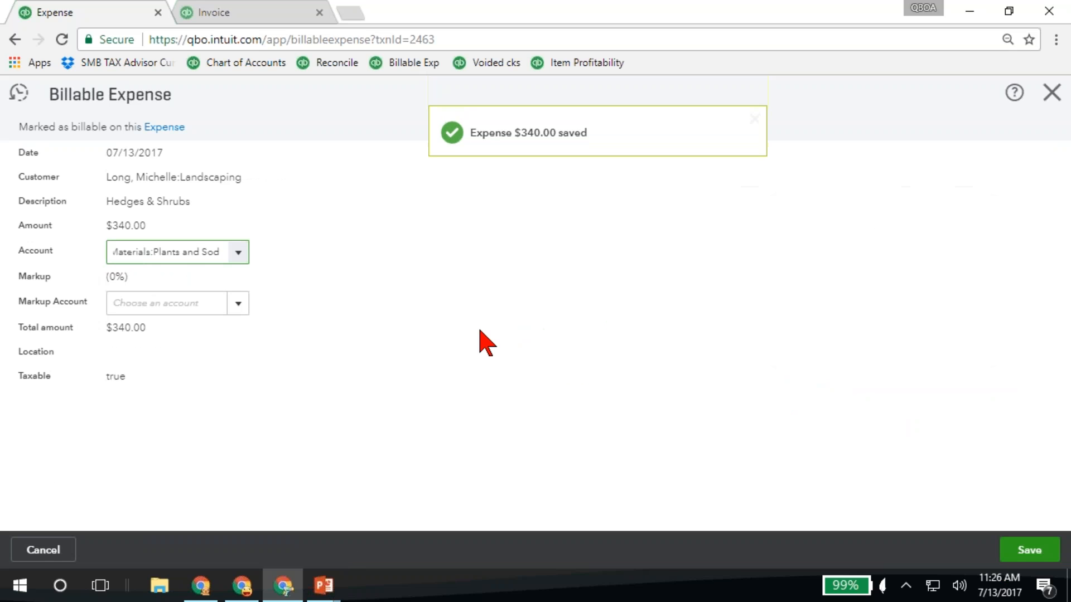
pyautogui.click(1050, 92)
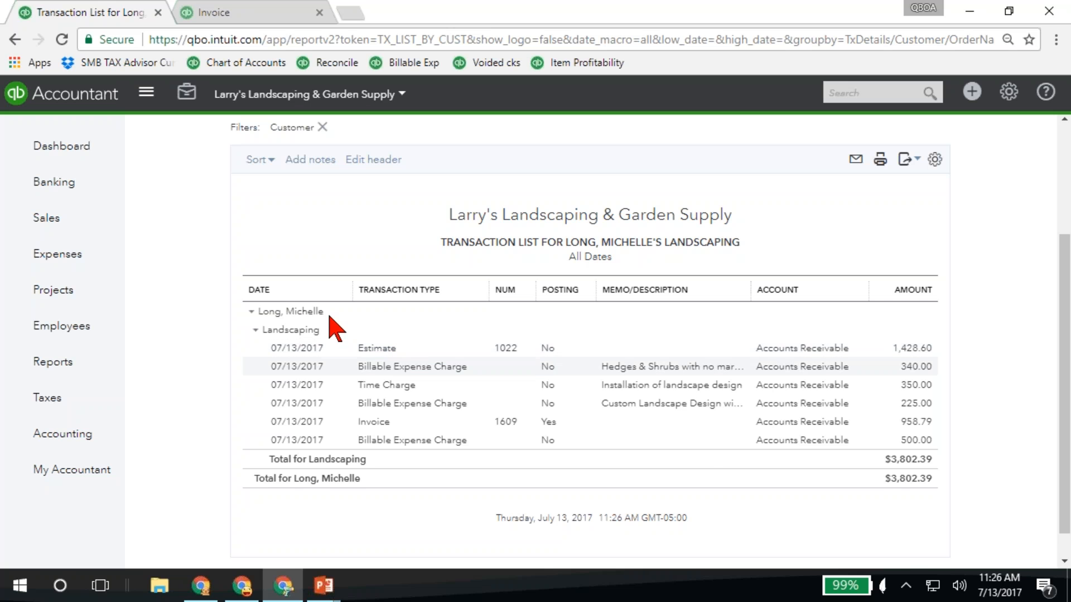
# Go back to the list of all projects, reopen the Landscaping project and review its transaction list report
pyautogui.scroll(3, 231, 265)
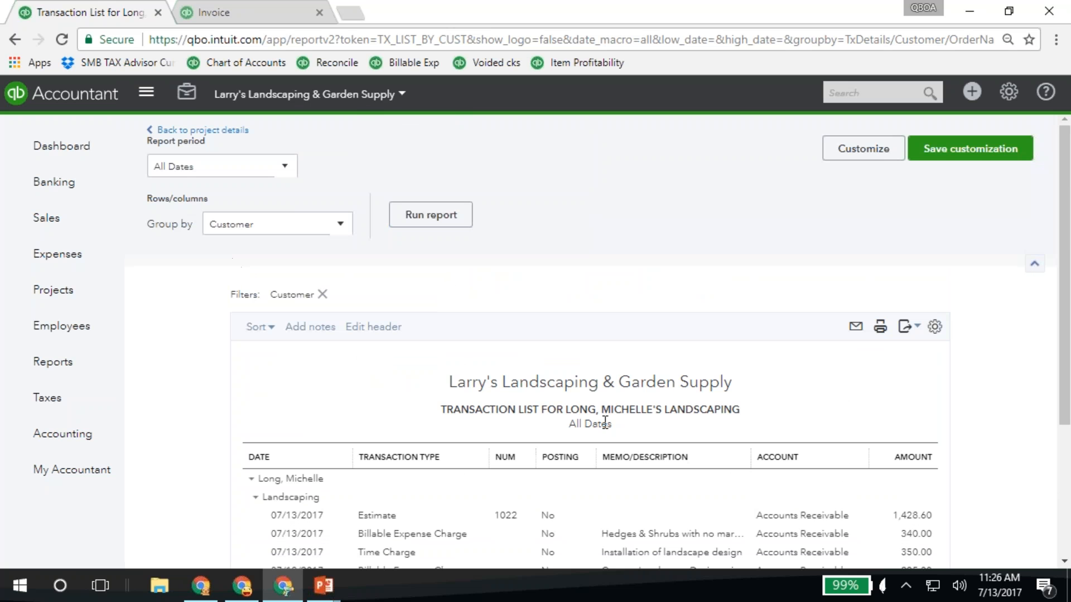
pyautogui.click(189, 131)
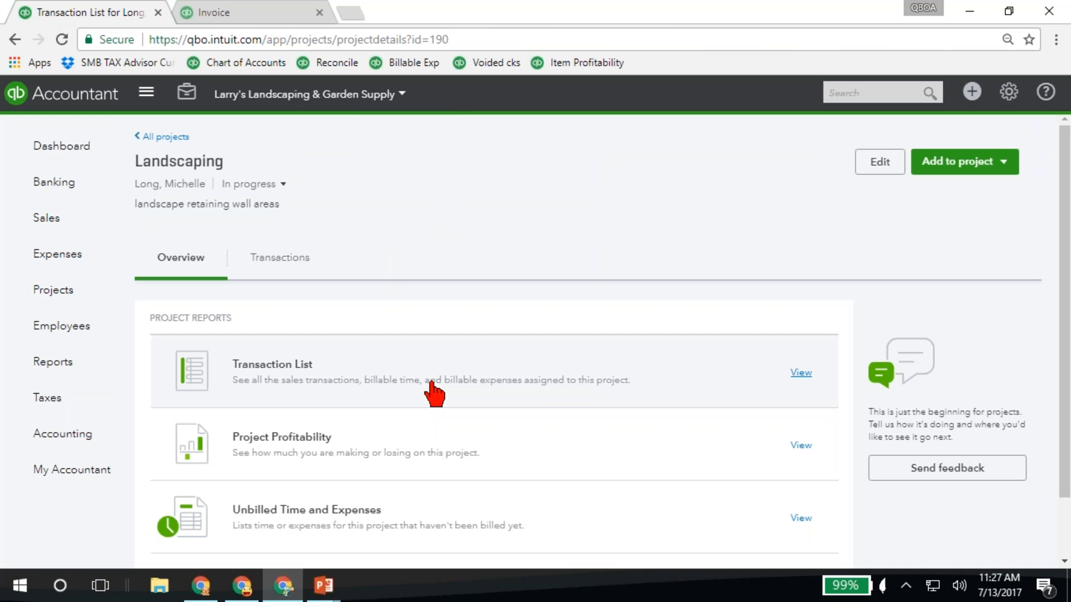
pyautogui.click(166, 138)
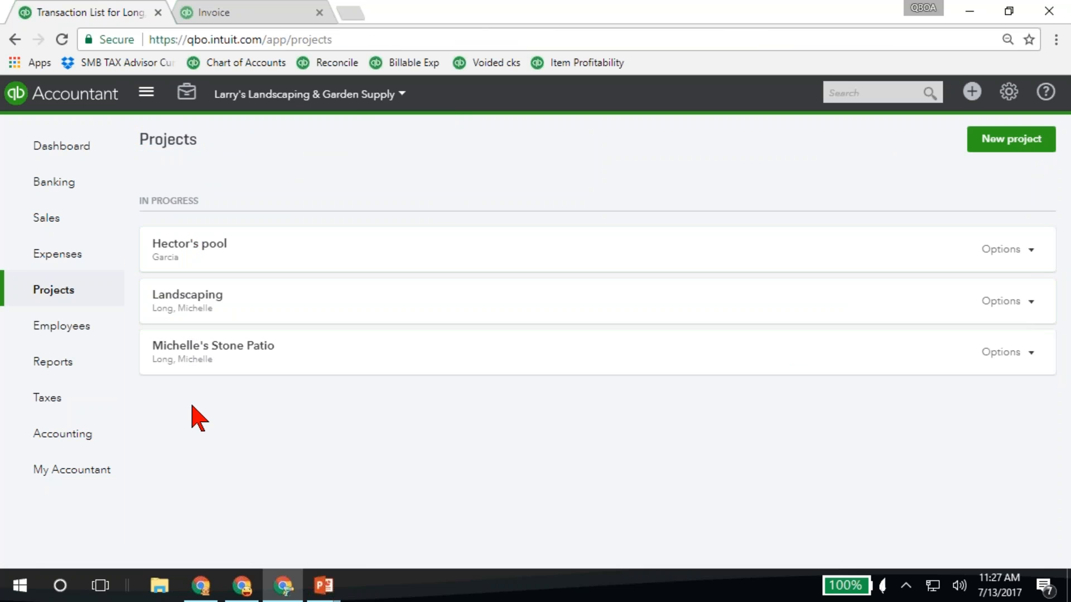
pyautogui.click(196, 316)
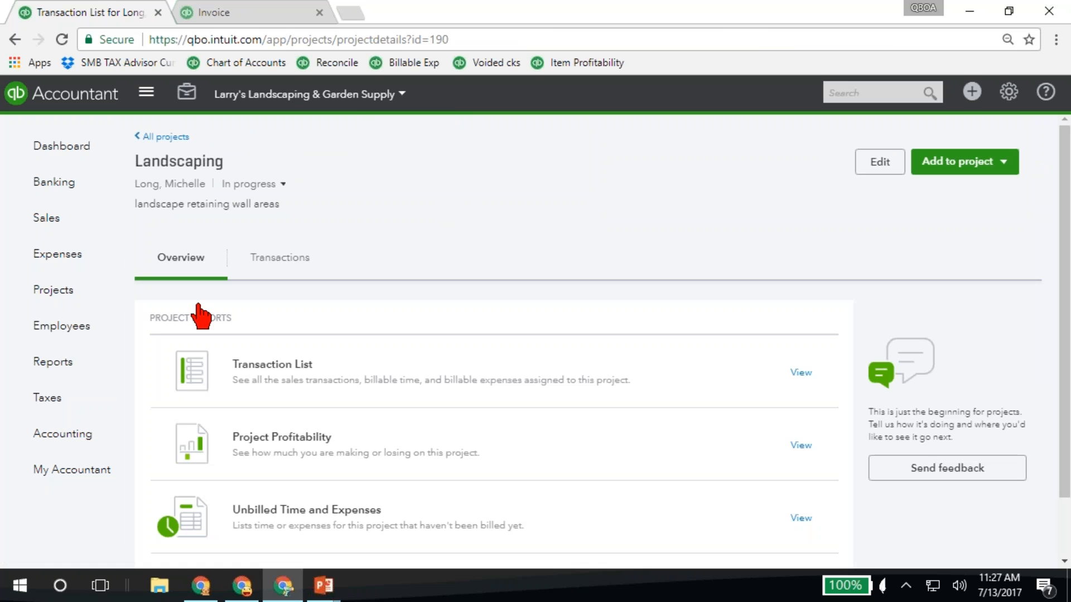
pyautogui.click(270, 371)
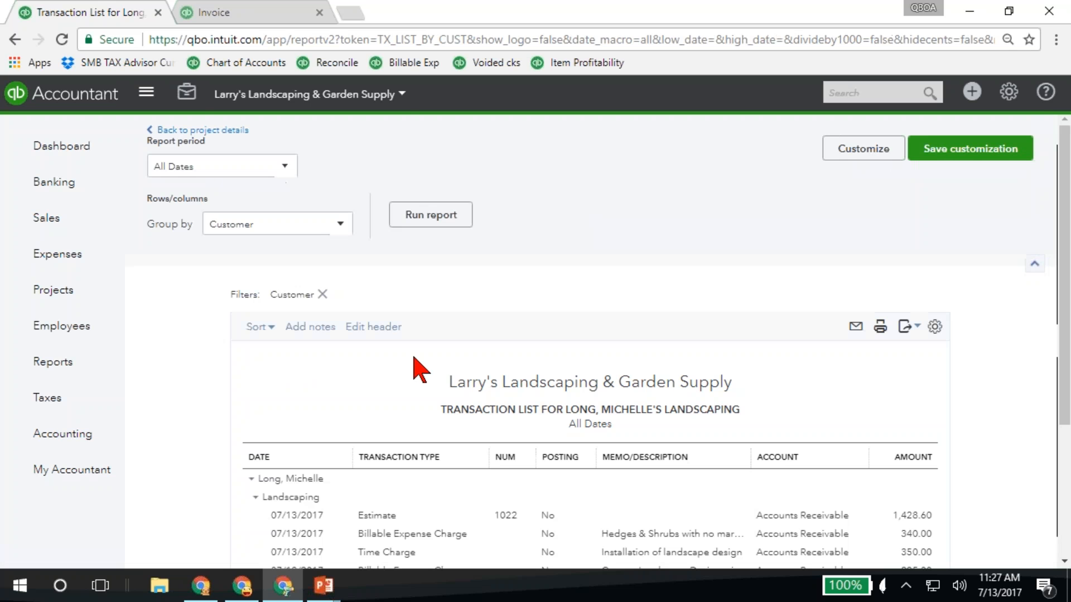
pyautogui.scroll(-3, 413, 366)
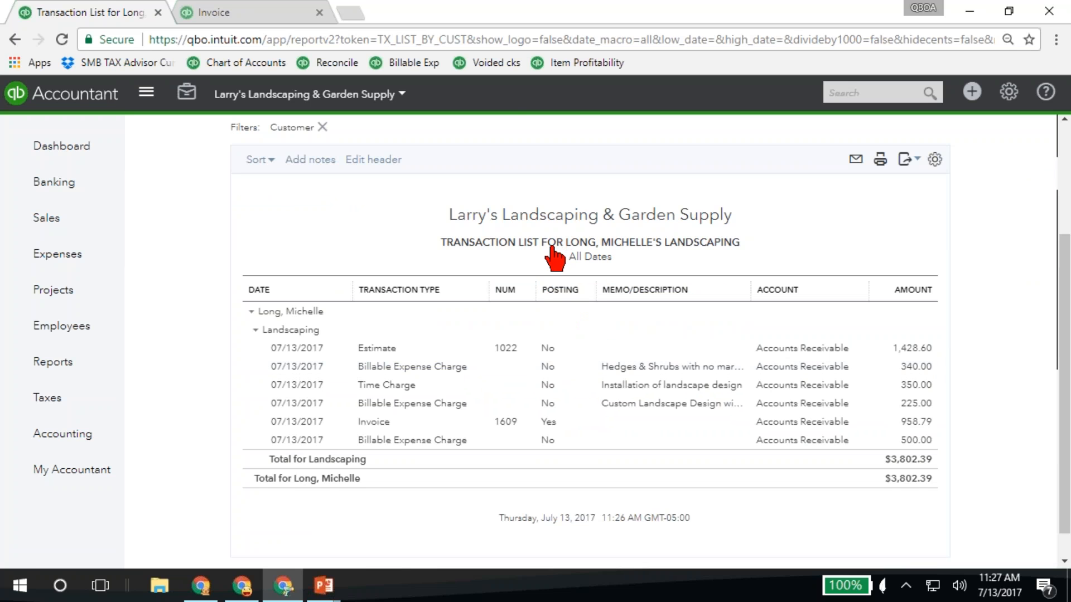
# Run the Expenses by Vendor Summary report from the Review Expenses and Purchases group, review the vendor totals, and return to the report list
pyautogui.click(39, 363)
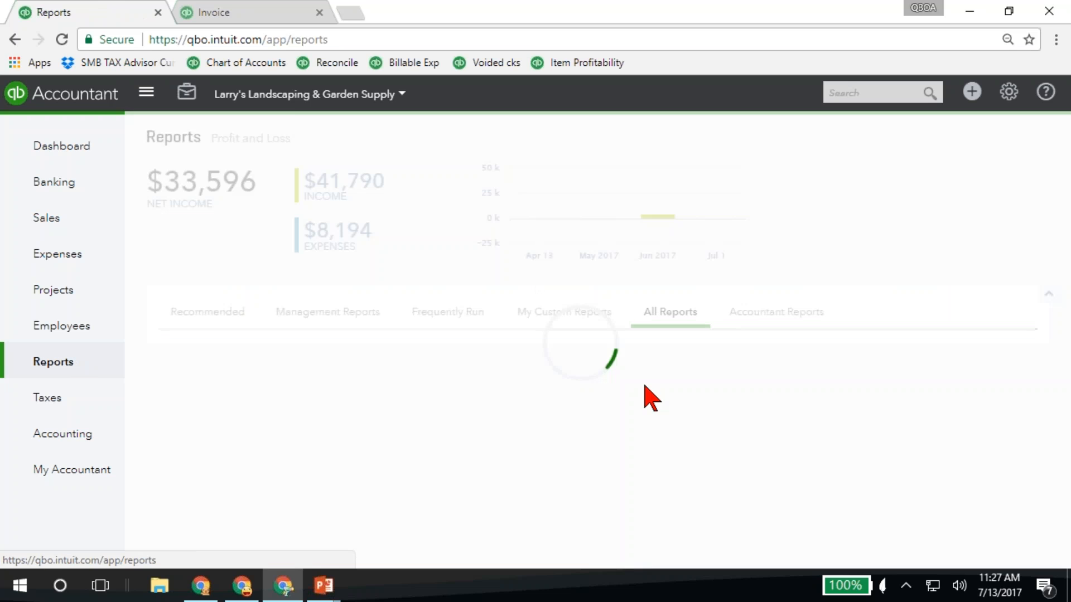
pyautogui.scroll(-1, 681, 330)
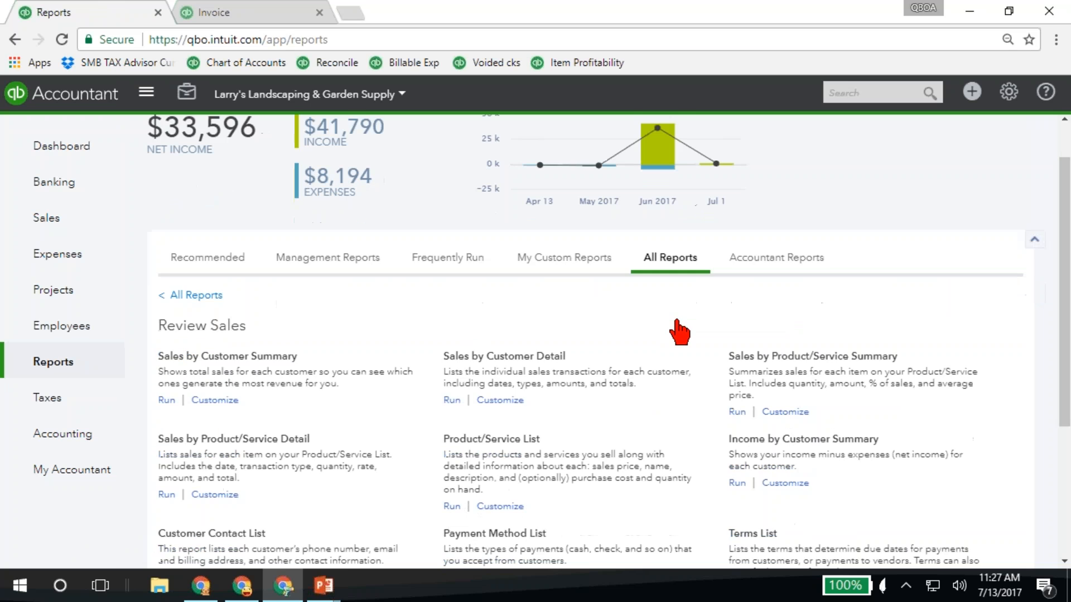
pyautogui.click(199, 266)
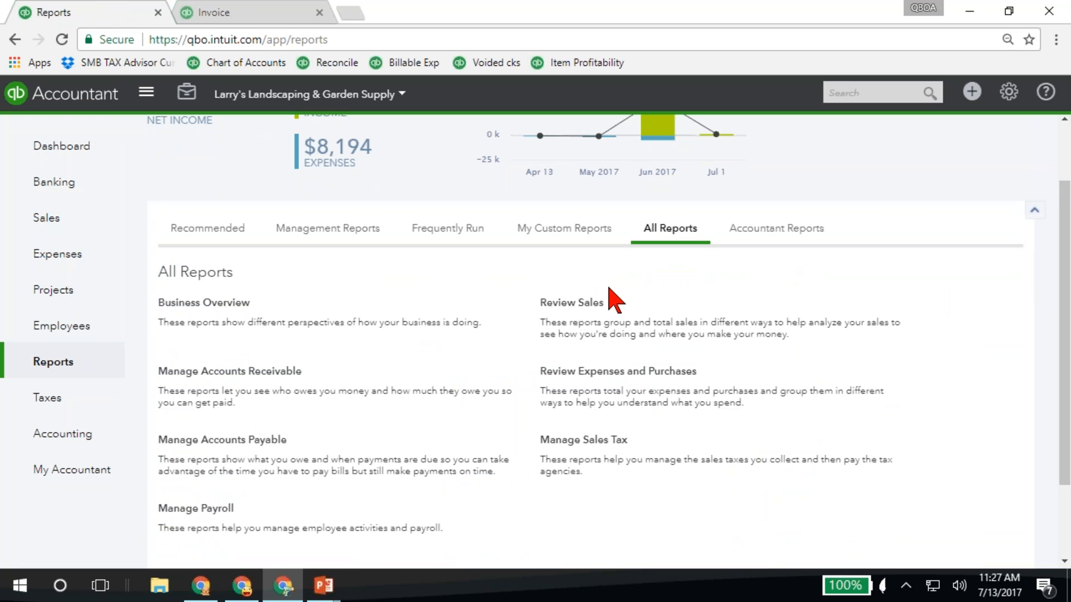
pyautogui.click(616, 377)
pyautogui.scroll(-1, 365, 379)
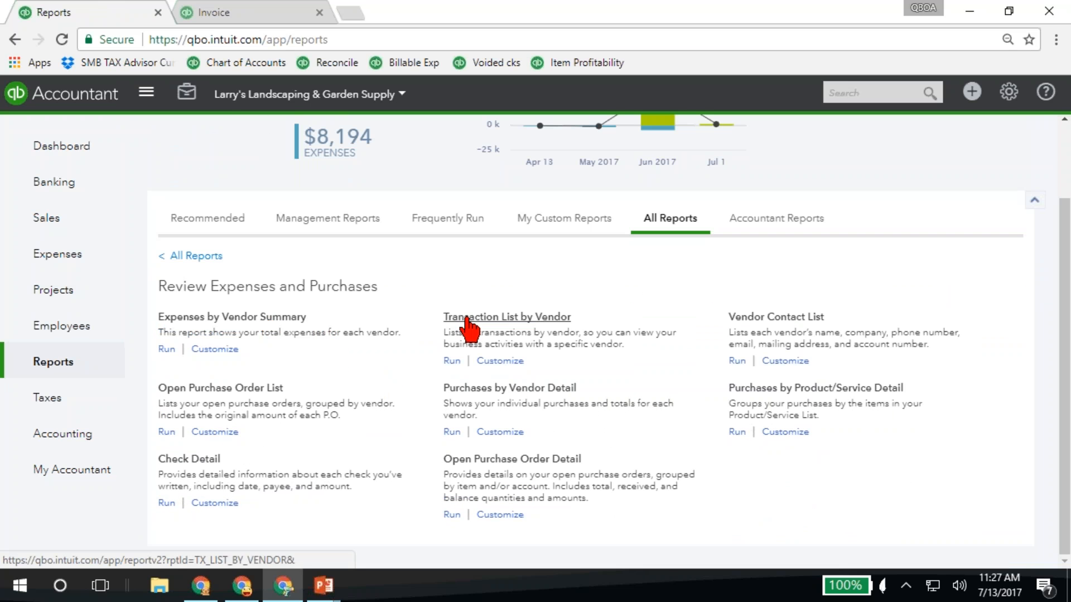
pyautogui.click(282, 318)
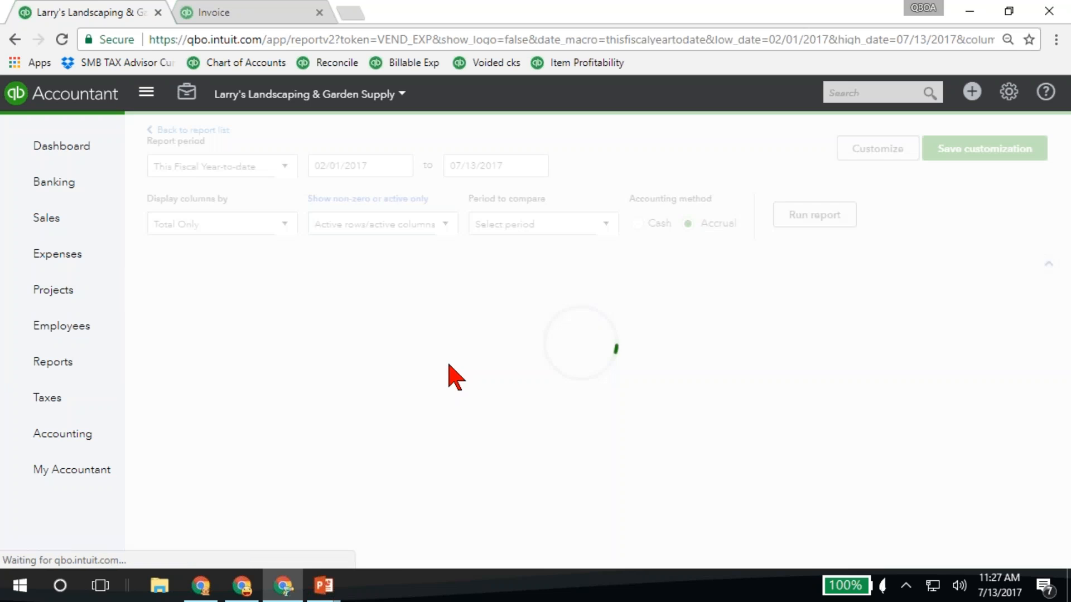
pyautogui.scroll(-4, 454, 383)
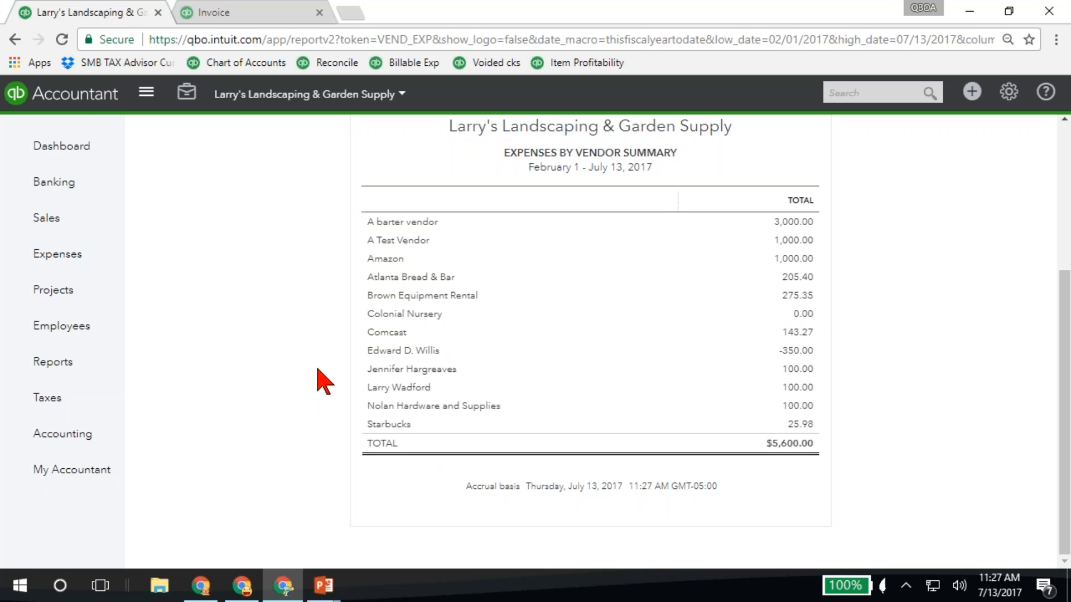
pyautogui.hotkey('alt', 'Left')
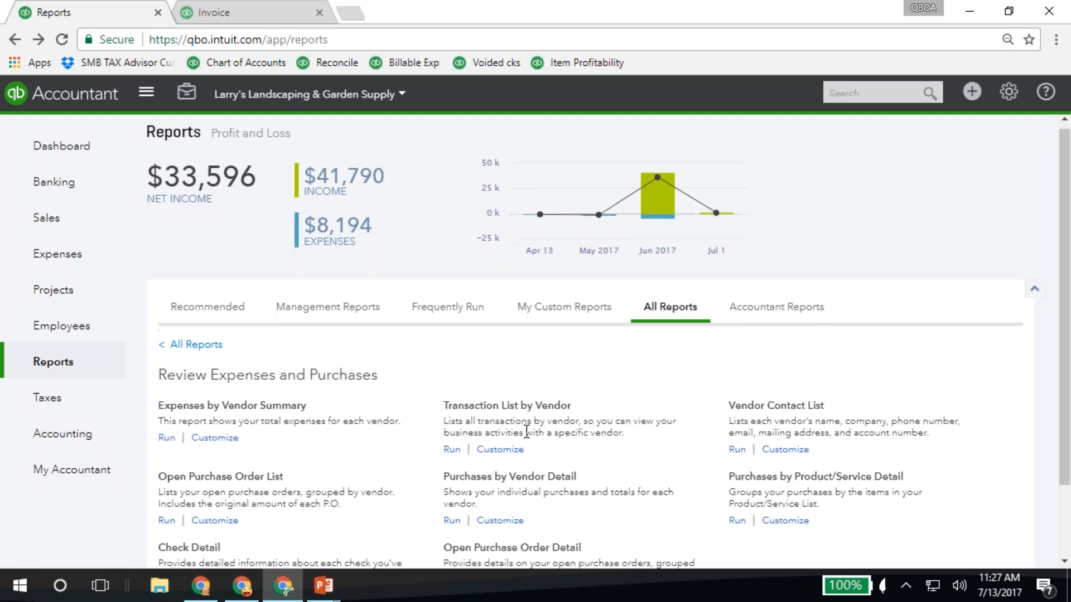
# Run the Purchases by Vendor Detail report, review the purchases listed for each vendor, and go back to the report list
pyautogui.scroll(-2, 485, 430)
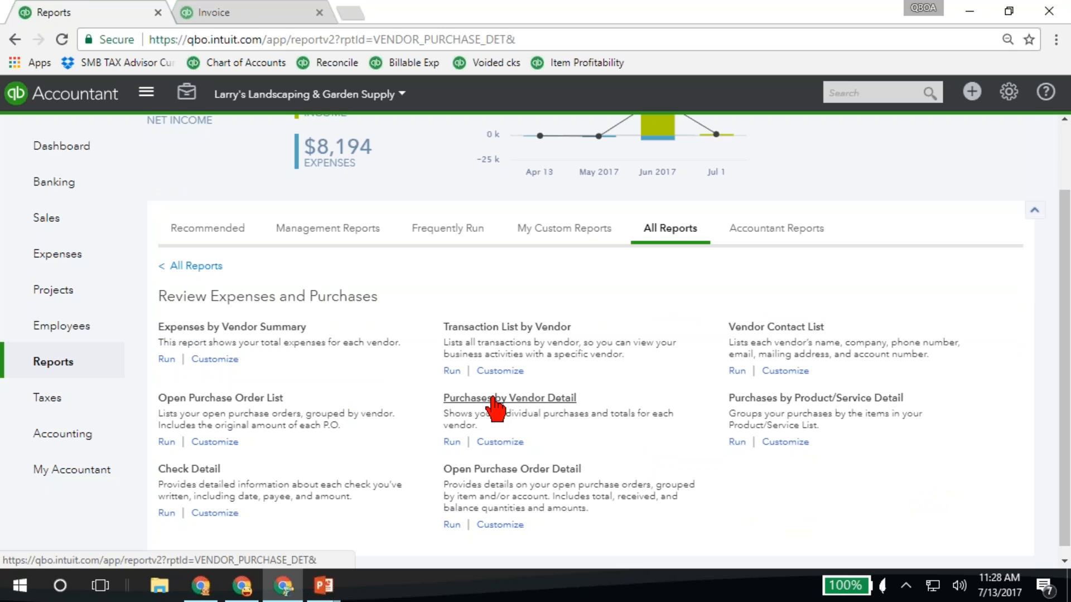
pyautogui.click(494, 408)
pyautogui.scroll(-3, 405, 349)
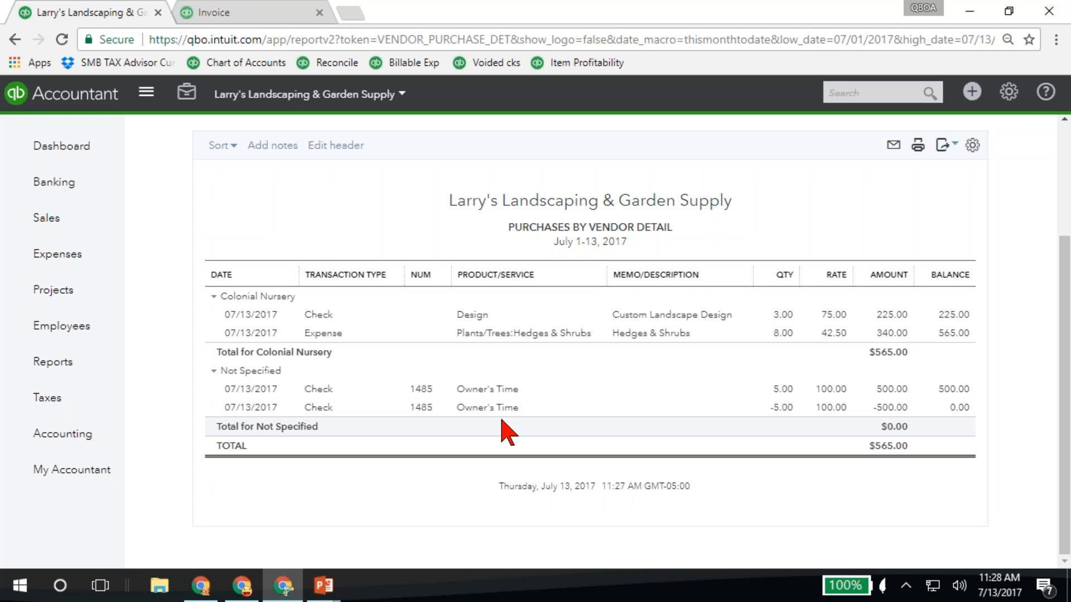
pyautogui.scroll(5, 504, 430)
pyautogui.click(184, 132)
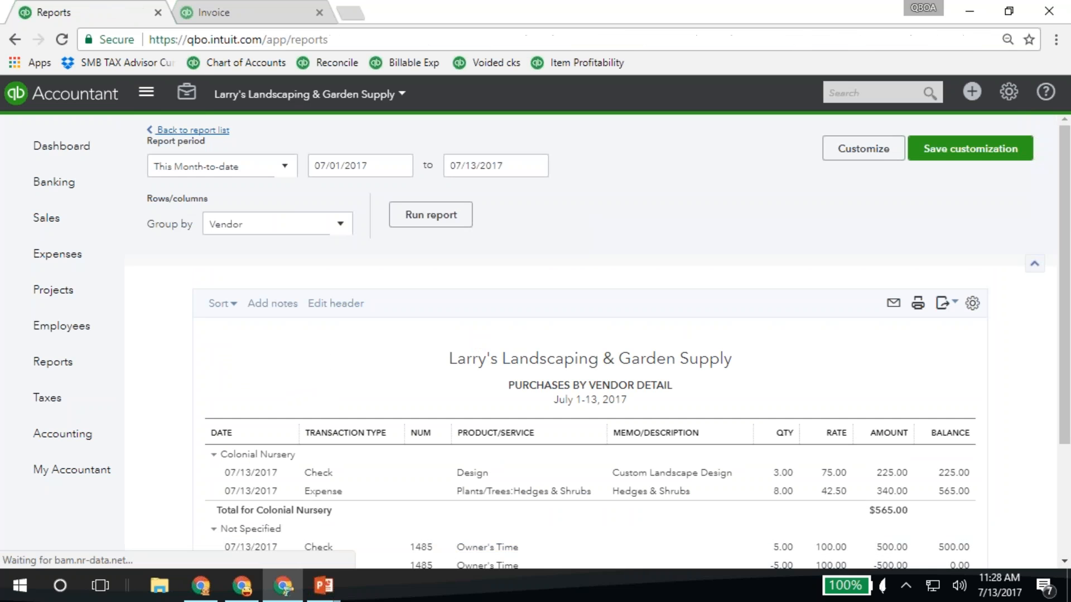
# Reopen the Landscaping project and view its transaction list report down to the listed transactions
pyautogui.click(49, 291)
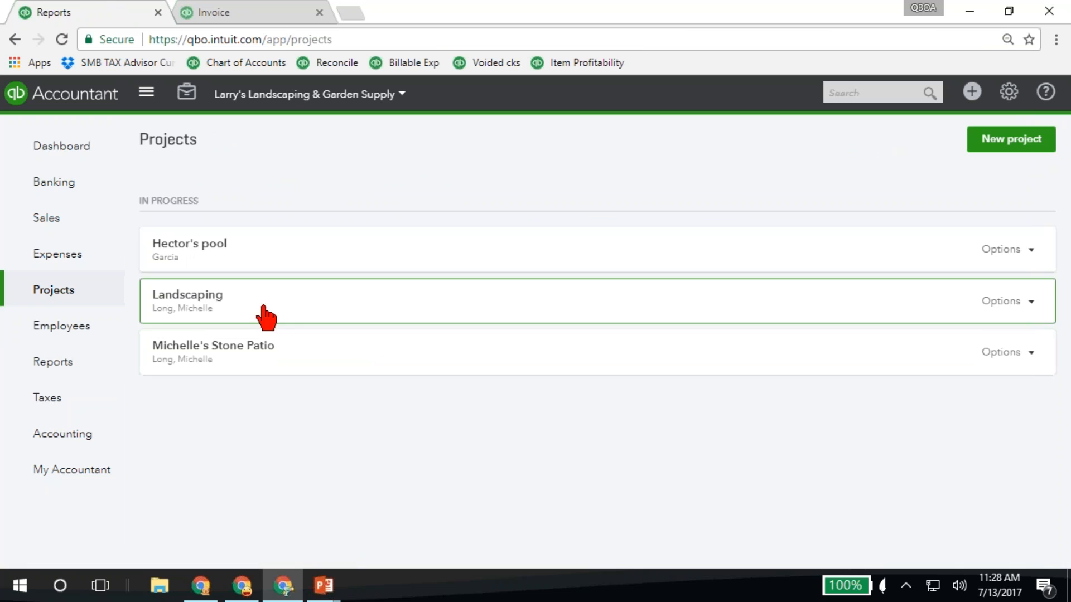
pyautogui.click(243, 301)
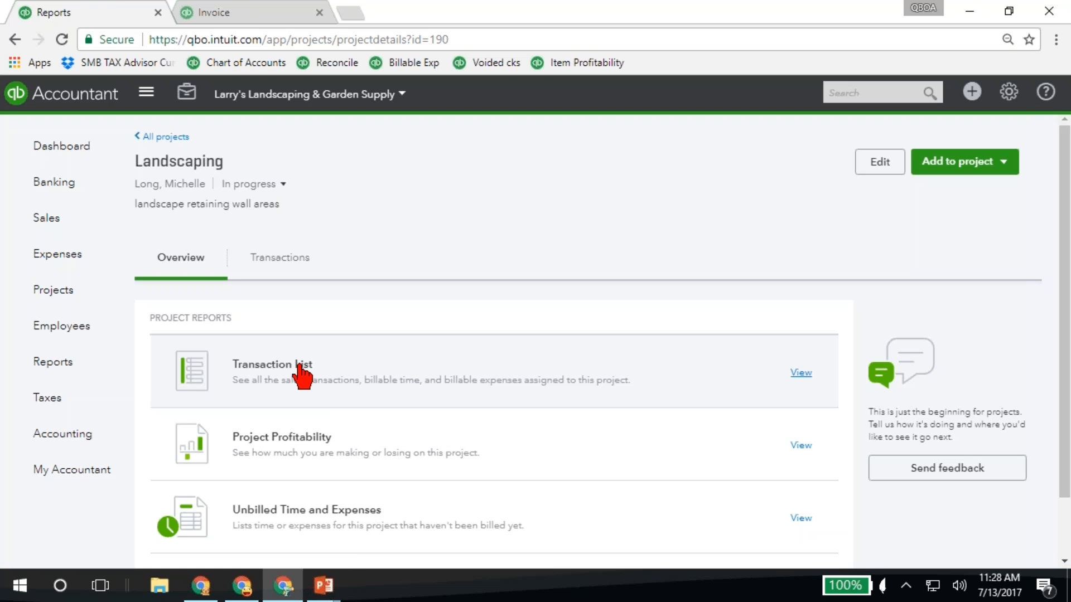
pyautogui.click(301, 366)
pyautogui.scroll(-1, 452, 474)
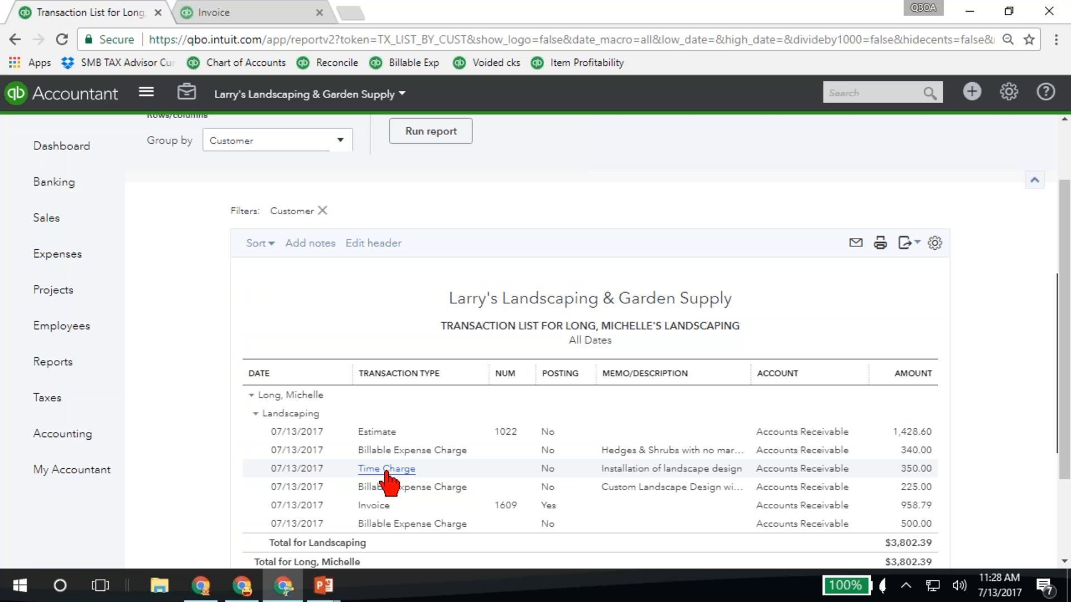
# Open the Landscaping project's 958.79 invoice and review its linked lines, totals and the billable charges available to add
pyautogui.click(374, 507)
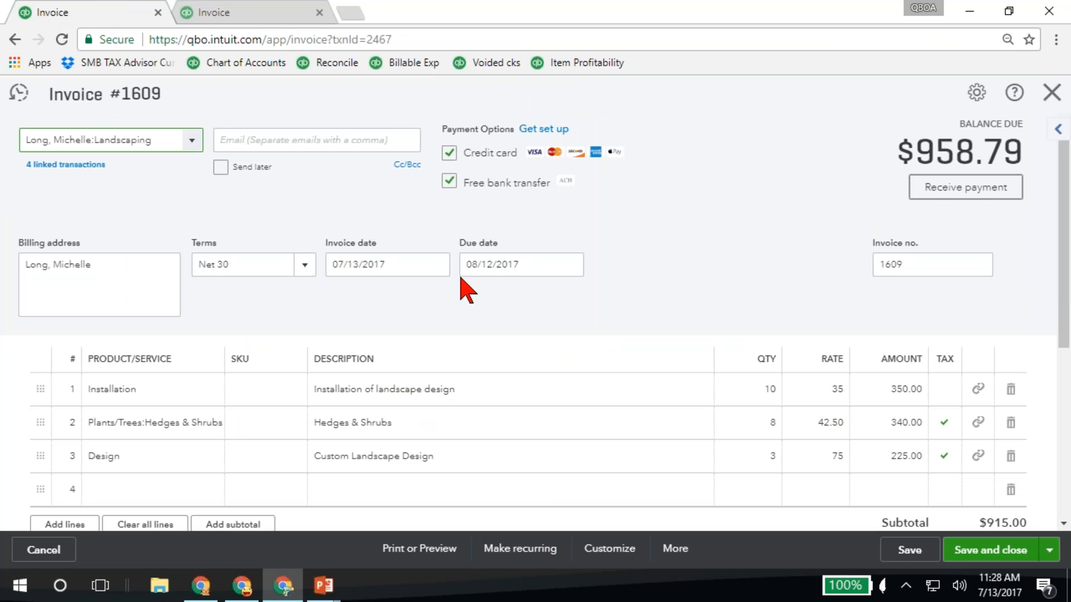
pyautogui.click(1058, 129)
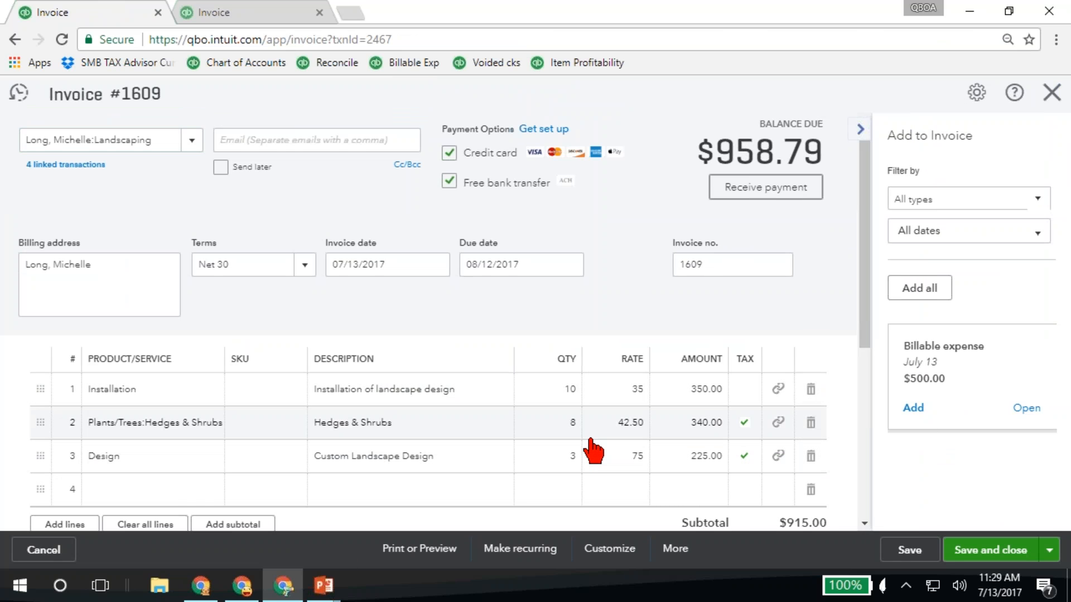
pyautogui.scroll(-3, 593, 450)
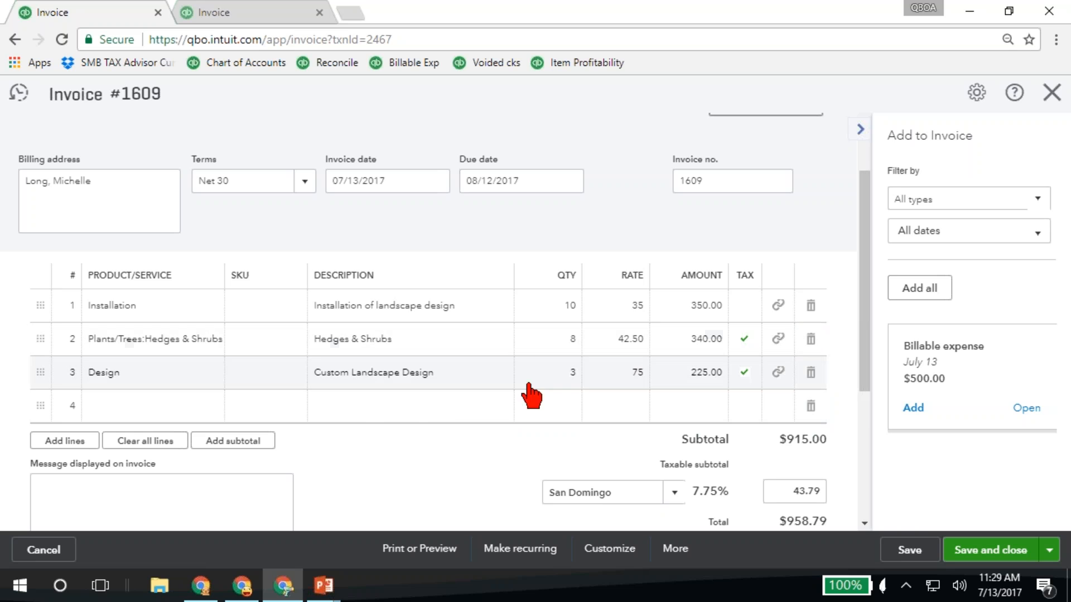
# Switch to the other open invoice, close it, and view the customers and projects with open estimates in the customer list
pyautogui.click(282, 23)
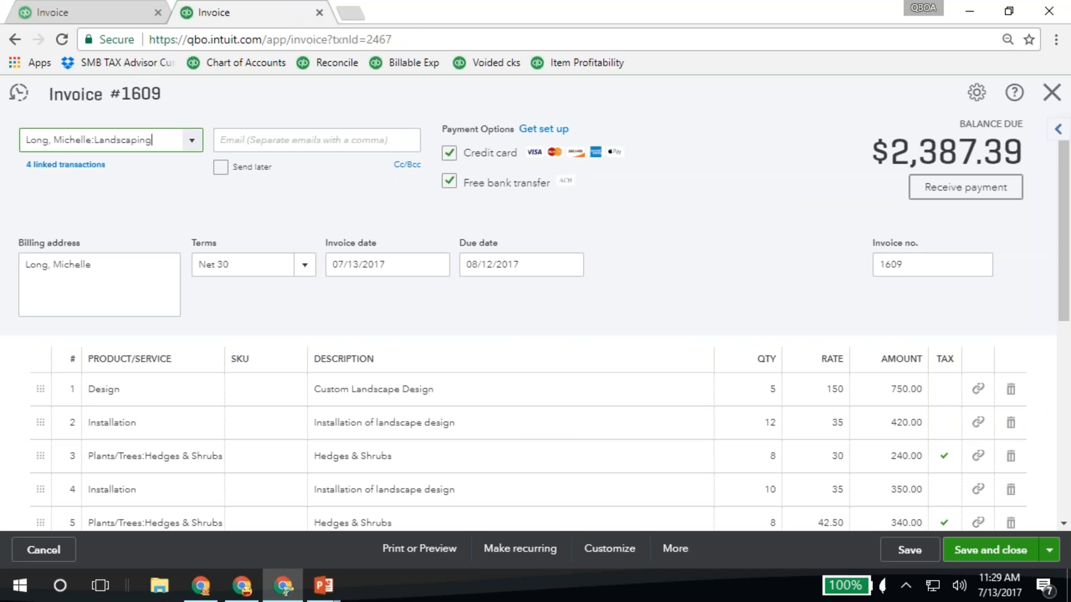
pyautogui.click(1051, 94)
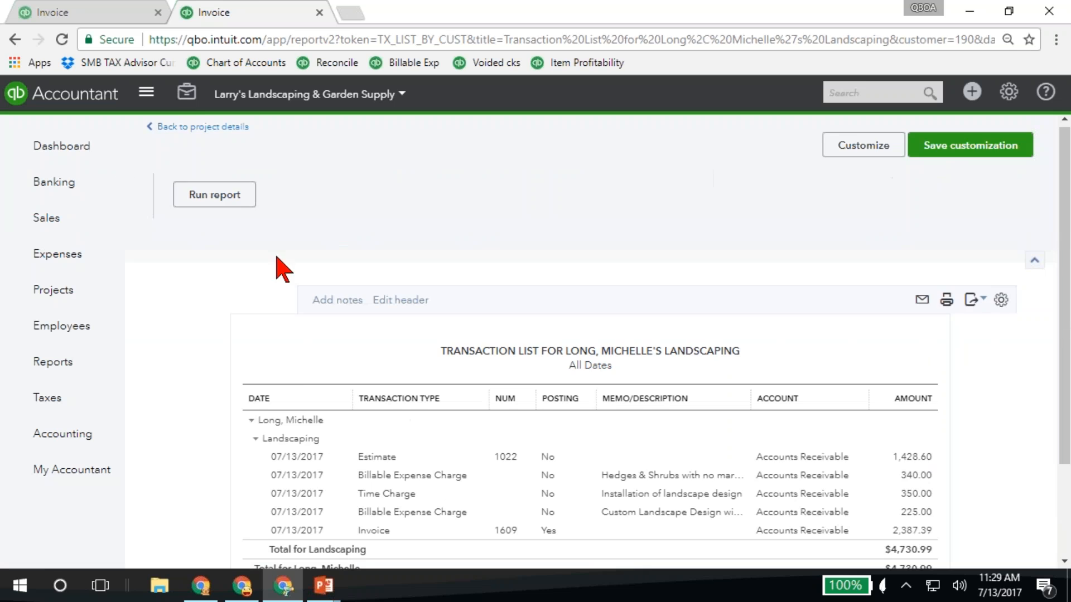
pyautogui.click(57, 226)
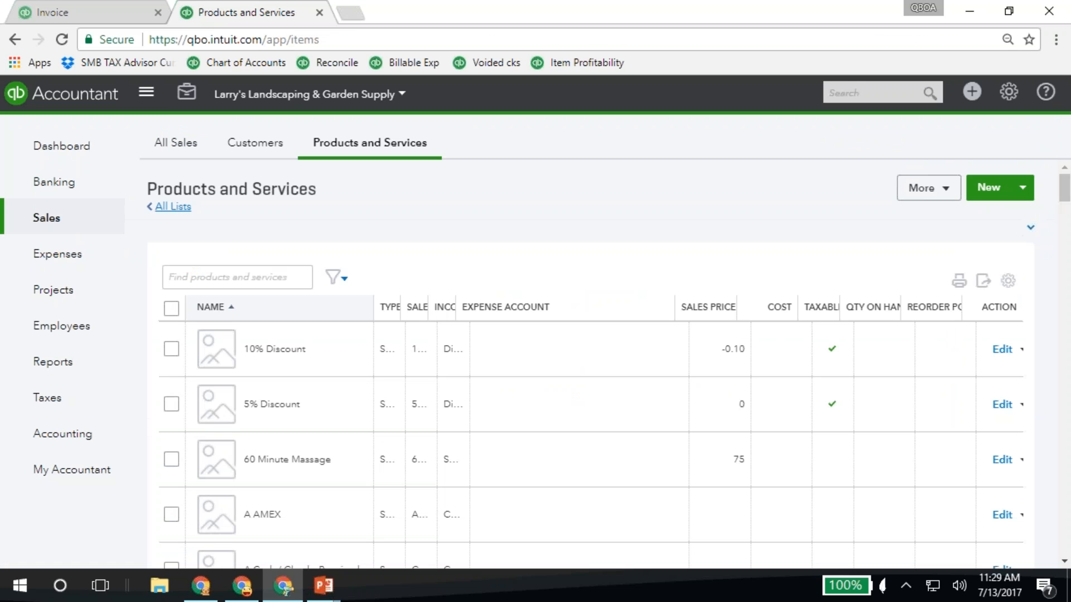
pyautogui.click(254, 146)
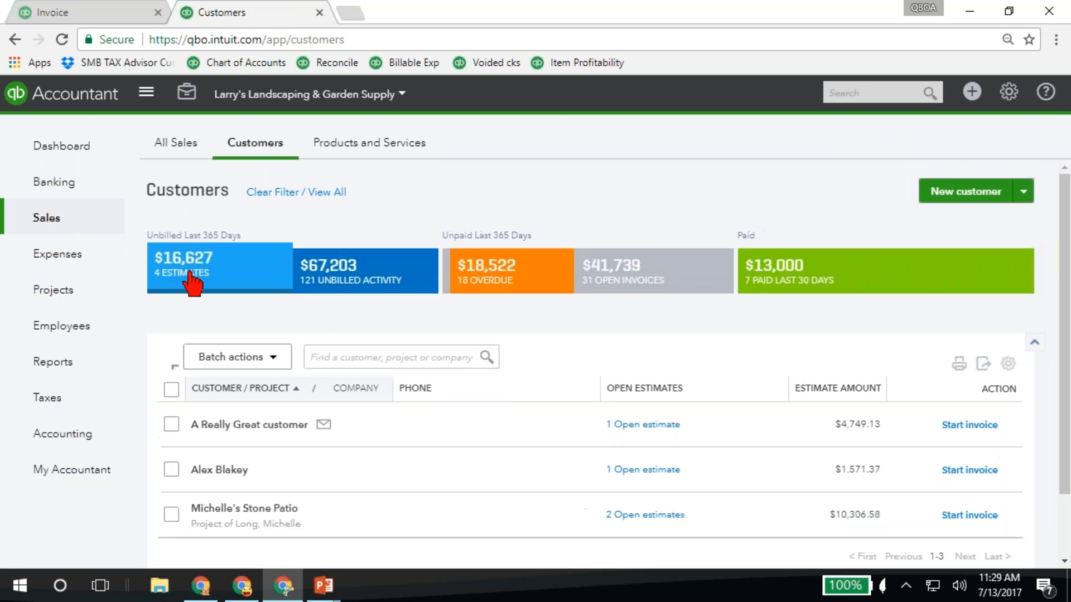
pyautogui.scroll(-2, 290, 455)
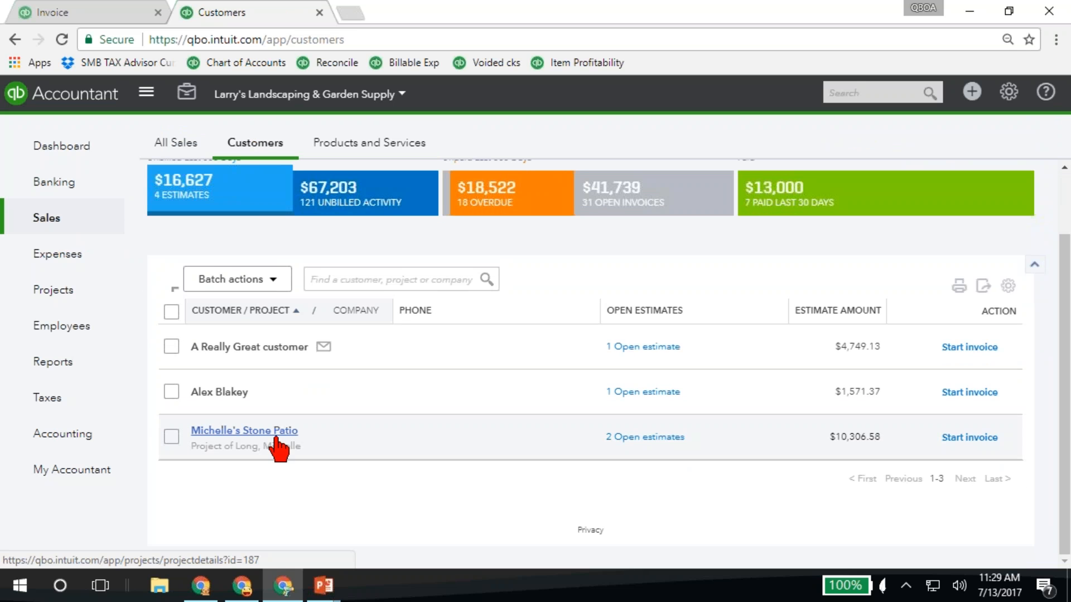
# View the stone patio project's open estimates through its transaction list report, review the line items of the 4,028.29 estimate, and close it
pyautogui.click(647, 438)
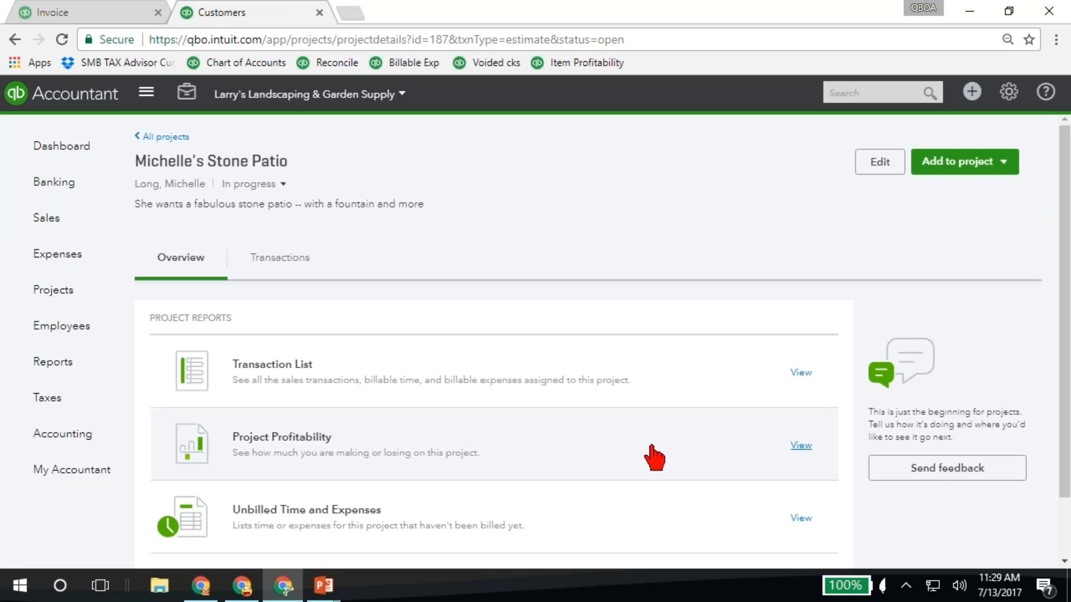
pyautogui.click(273, 366)
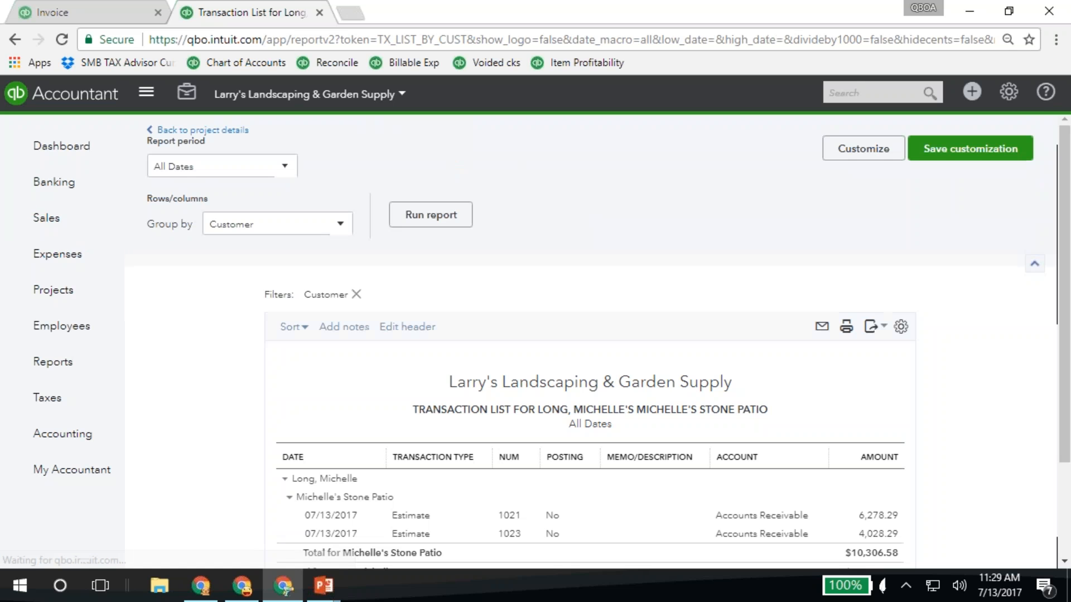
pyautogui.scroll(-2, 413, 412)
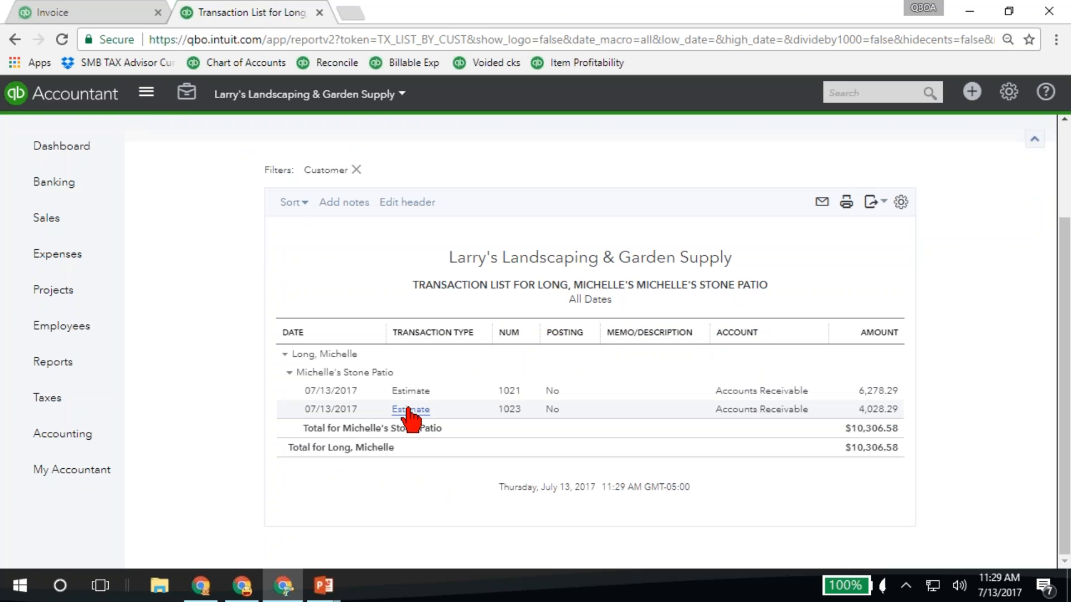
pyautogui.click(410, 410)
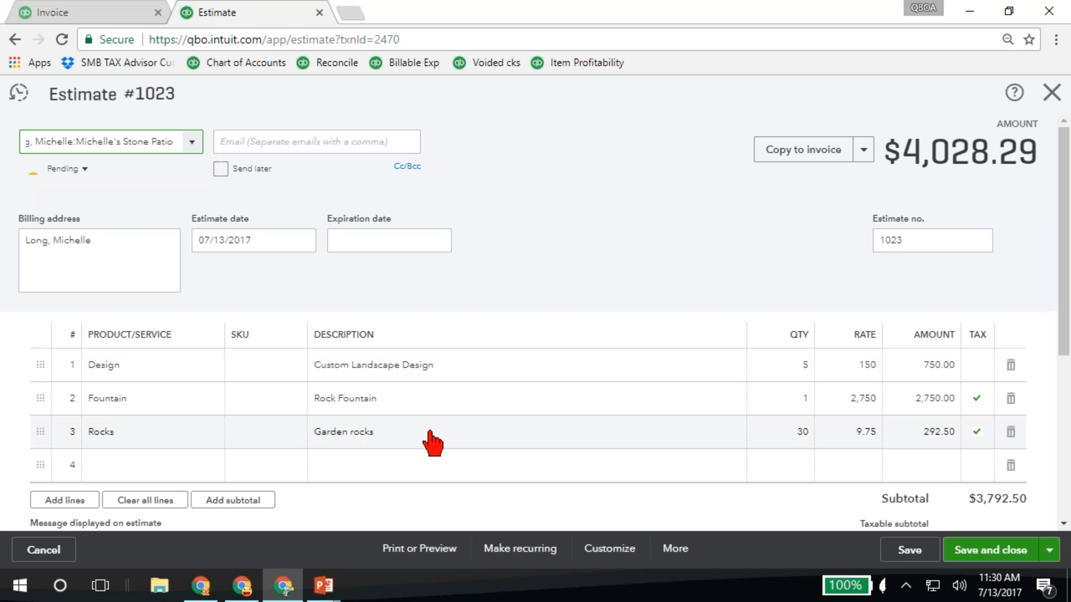
pyautogui.click(1051, 93)
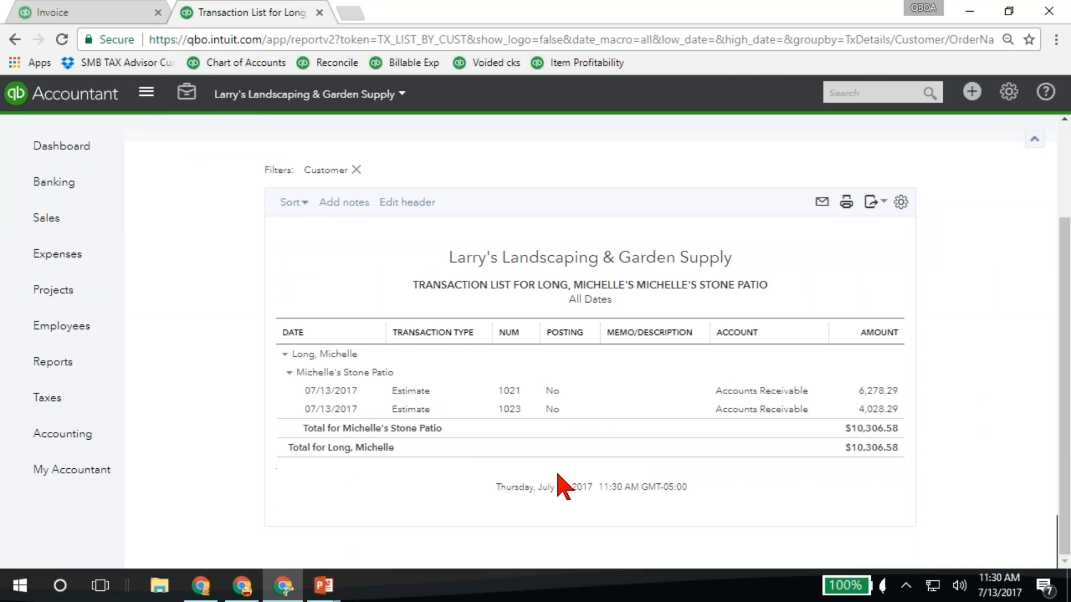
# Return to the open invoice, switch to the PowerPoint slide show, and advance to the slide on entering expenses via the QBO mobile app
pyautogui.click(99, 9)
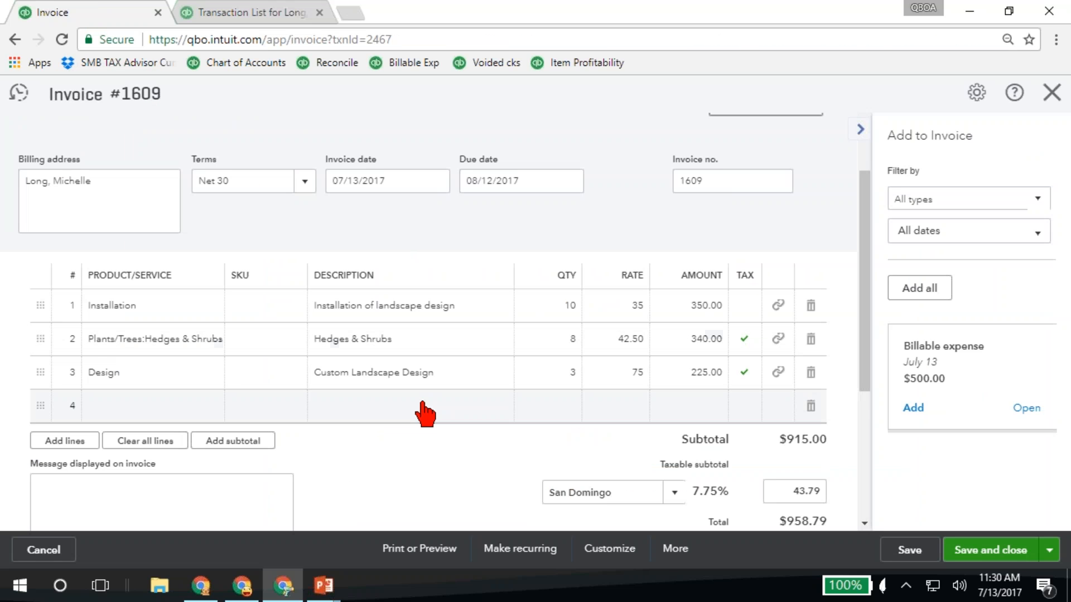
pyautogui.moveTo(321, 586)
pyautogui.click(418, 520)
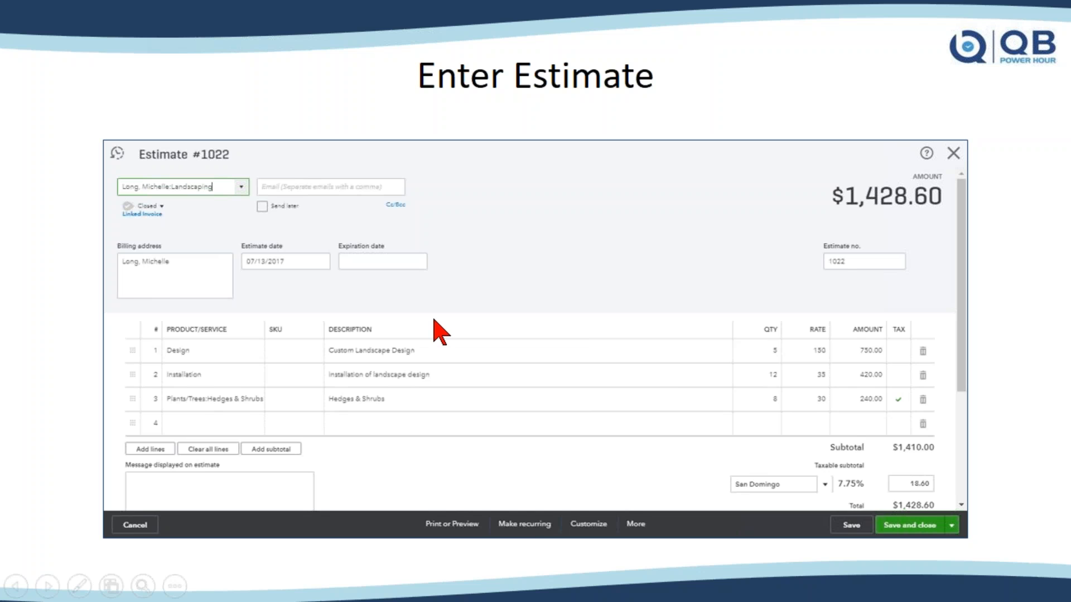
pyautogui.press('Right')
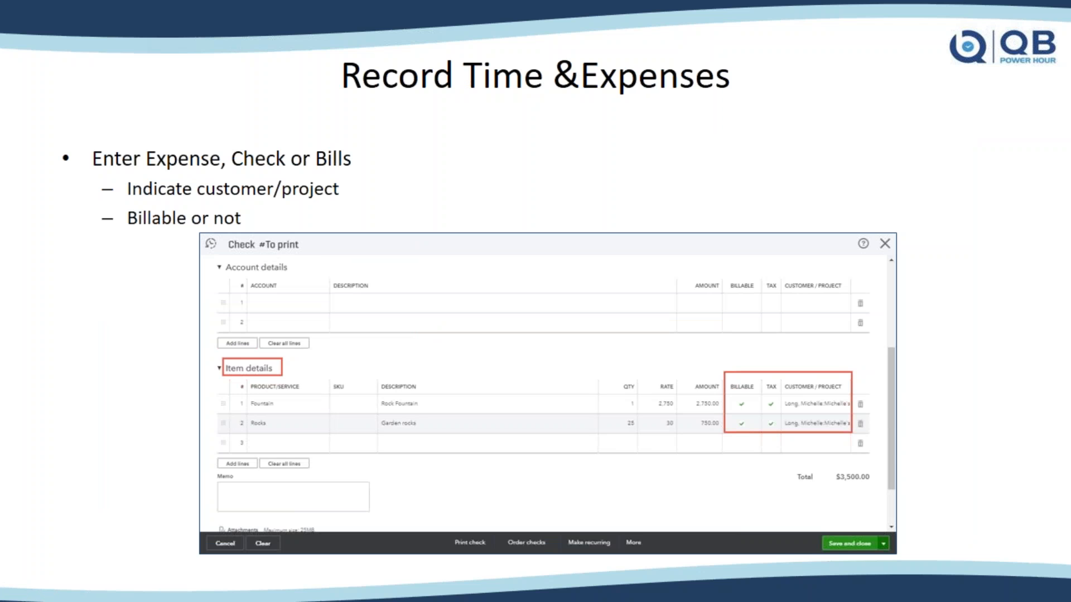
pyautogui.press('Right')
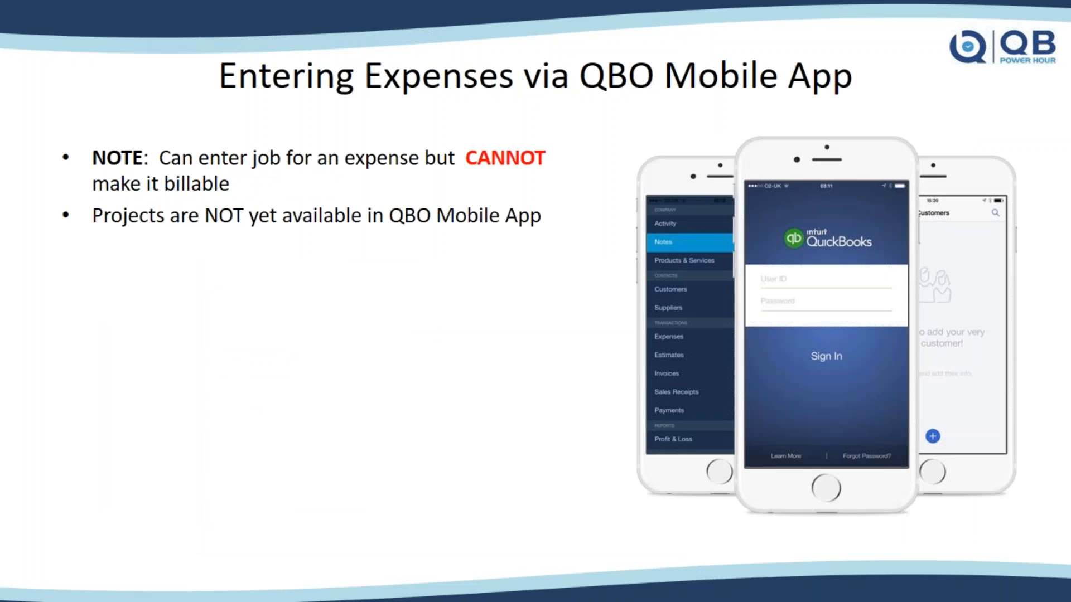
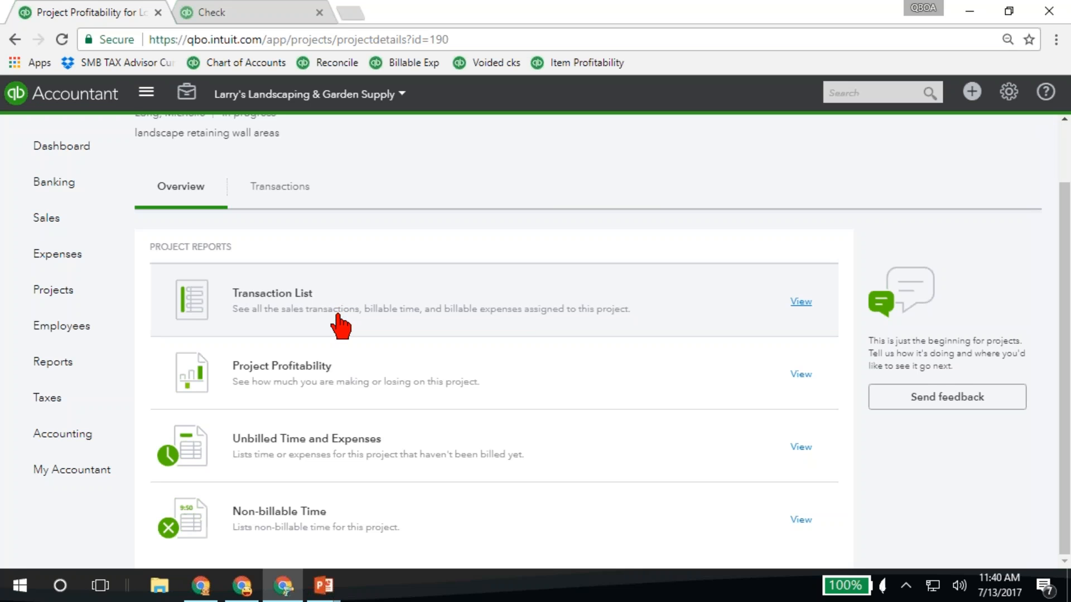
# Open the Landscaping project's Project Profitability report, review its income, expenses and net income, and return to the project overview
pyautogui.click(298, 379)
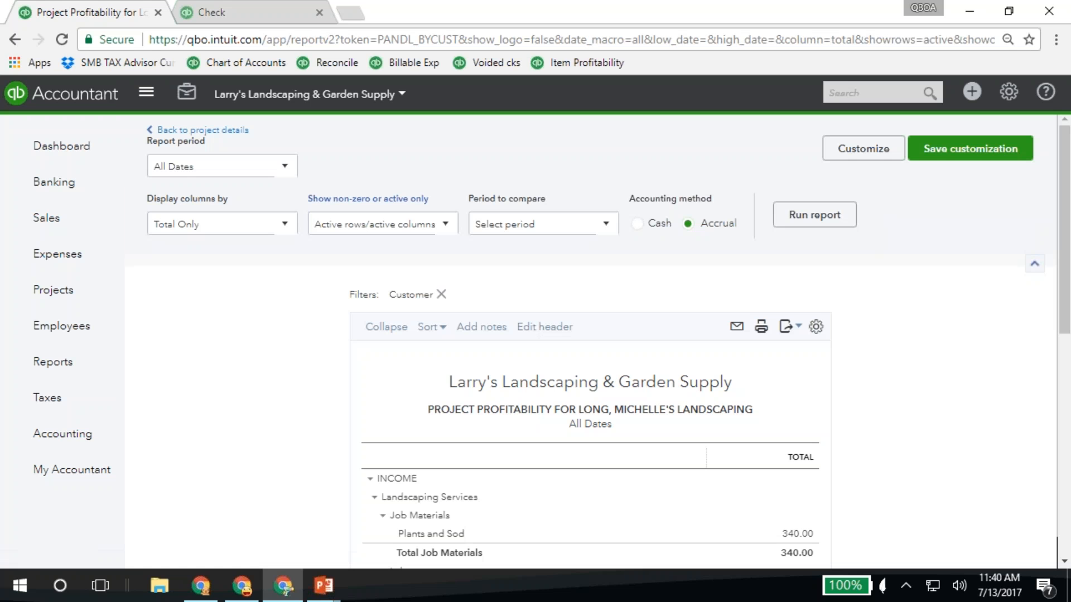
pyautogui.scroll(-3, 307, 366)
pyautogui.scroll(-3, 607, 290)
pyautogui.scroll(-2, 603, 295)
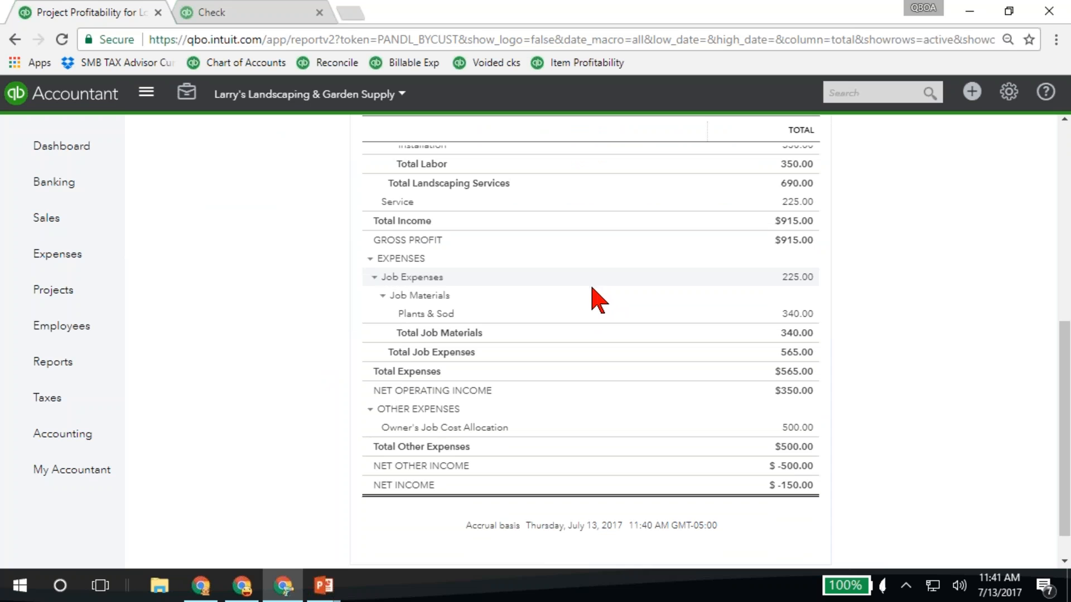
pyautogui.scroll(5, 260, 415)
pyautogui.scroll(2, 258, 413)
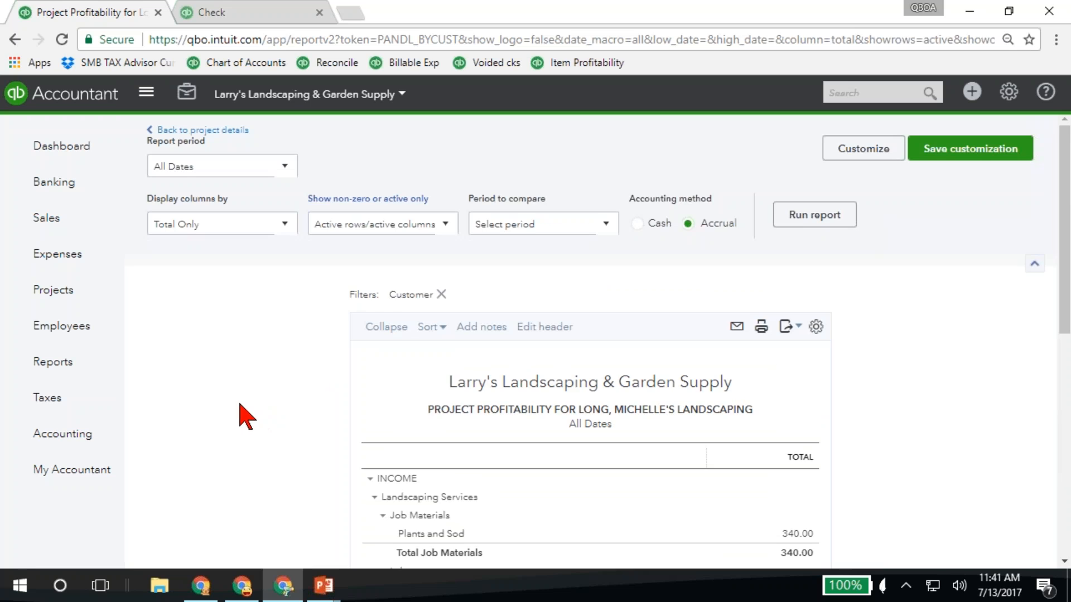
pyautogui.hotkey('alt', 'Left')
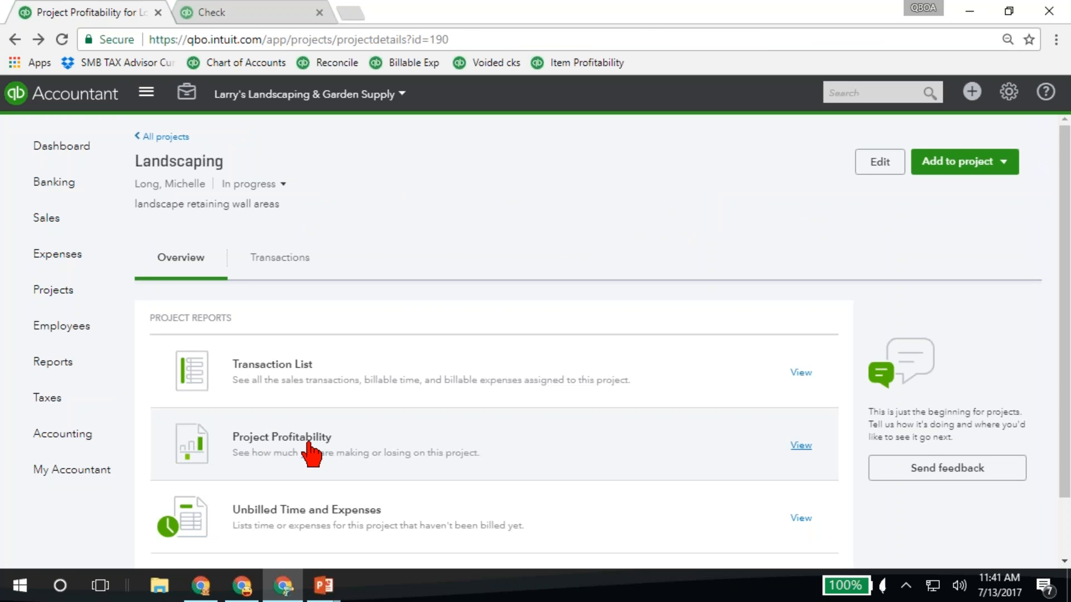
# View the project's Unbilled Time and Expenses report for all dates and return to the project details
pyautogui.scroll(-1, 310, 452)
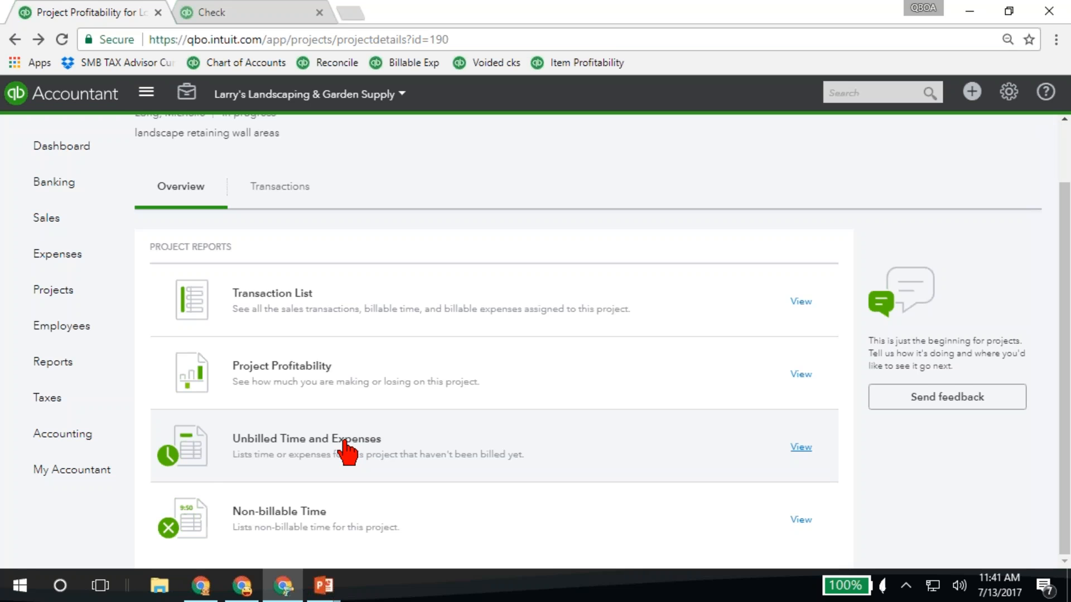
pyautogui.click(346, 452)
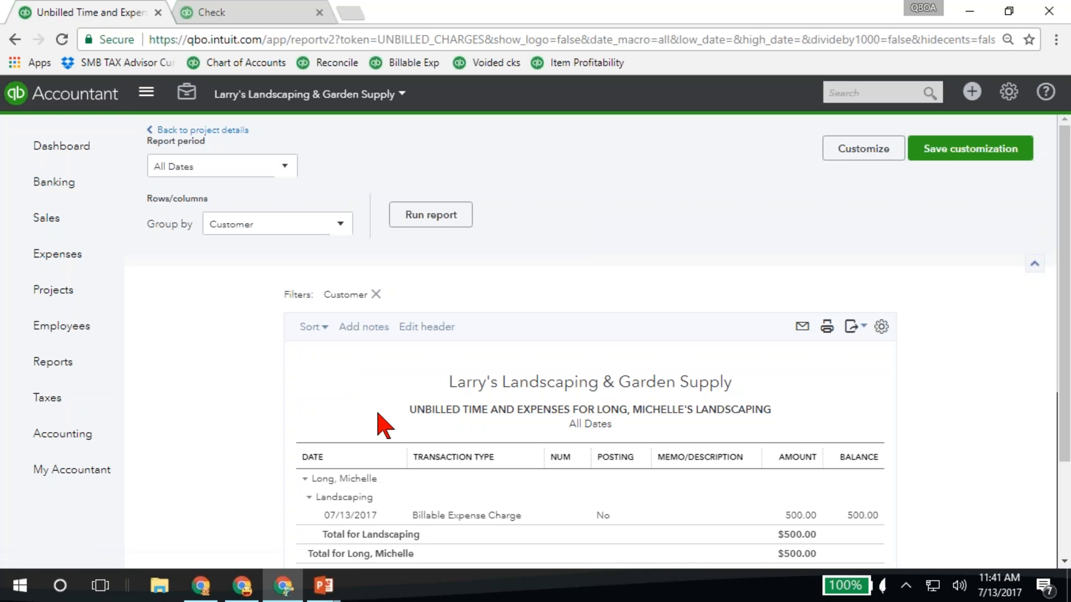
pyautogui.scroll(-2, 242, 413)
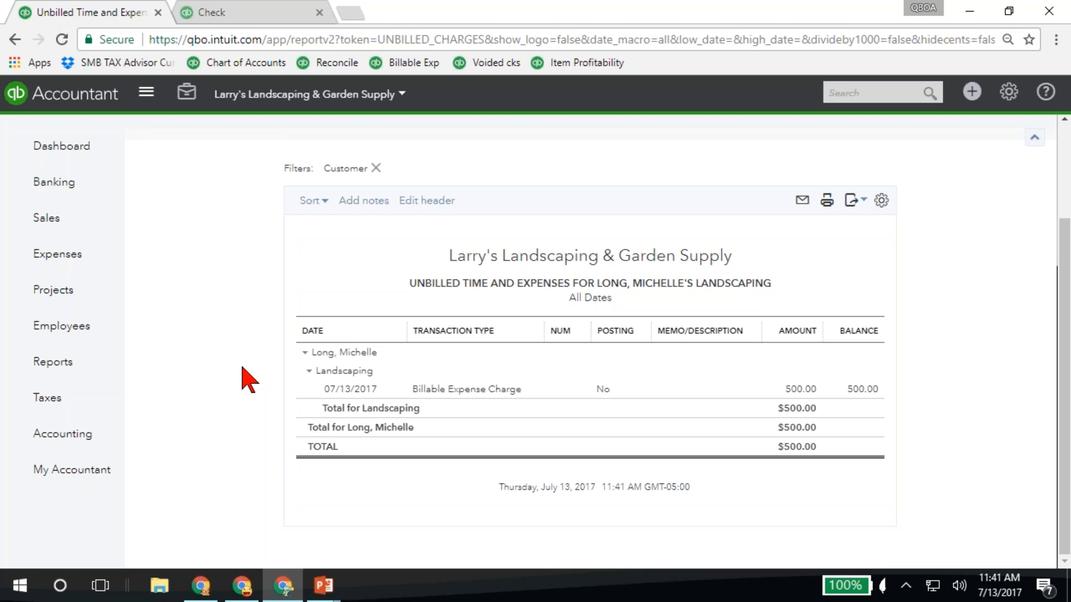
pyautogui.hotkey('alt', 'Left')
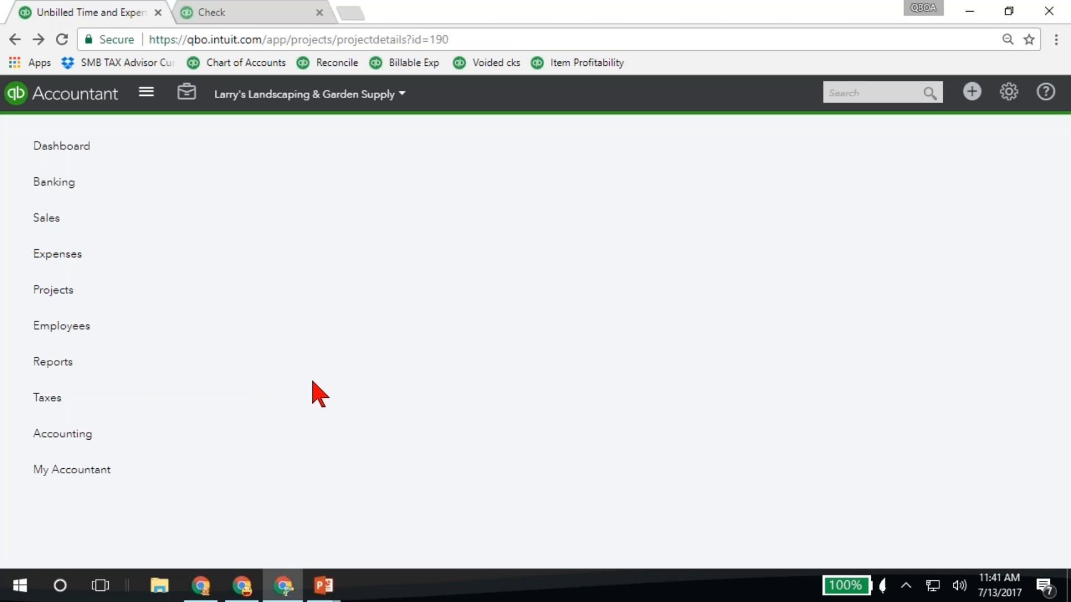
# View the project's Non-billable Time report and go back to the project details
pyautogui.scroll(-2, 347, 370)
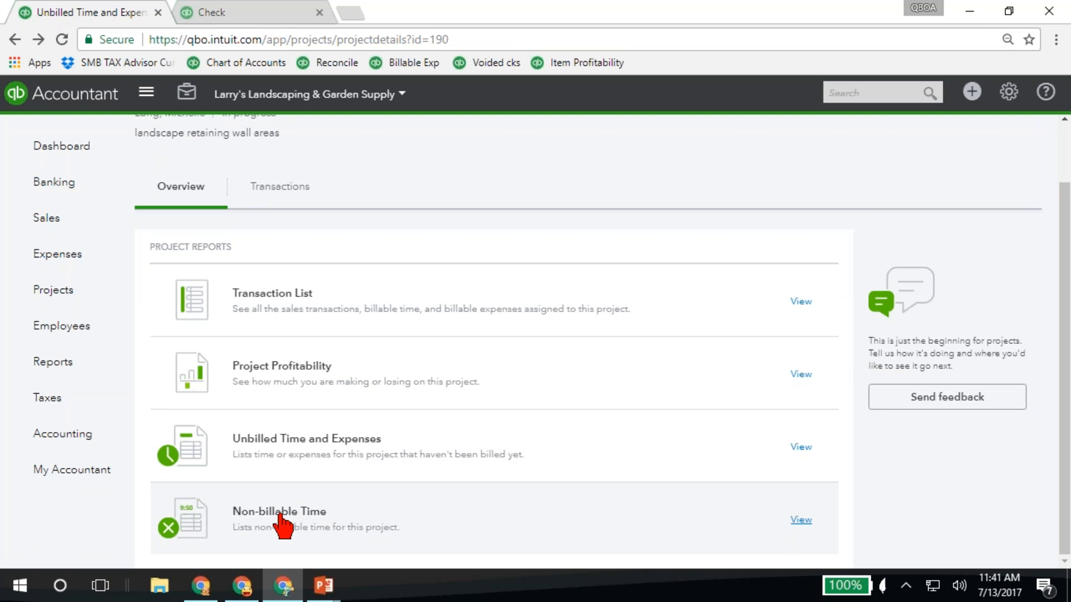
pyautogui.click(282, 525)
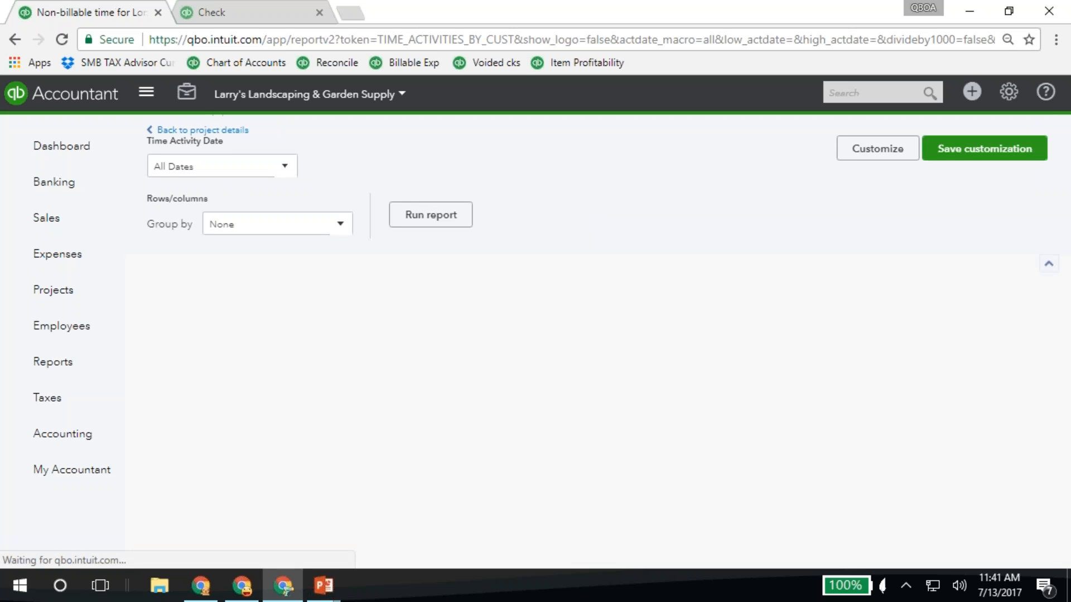
pyautogui.scroll(-1, 281, 402)
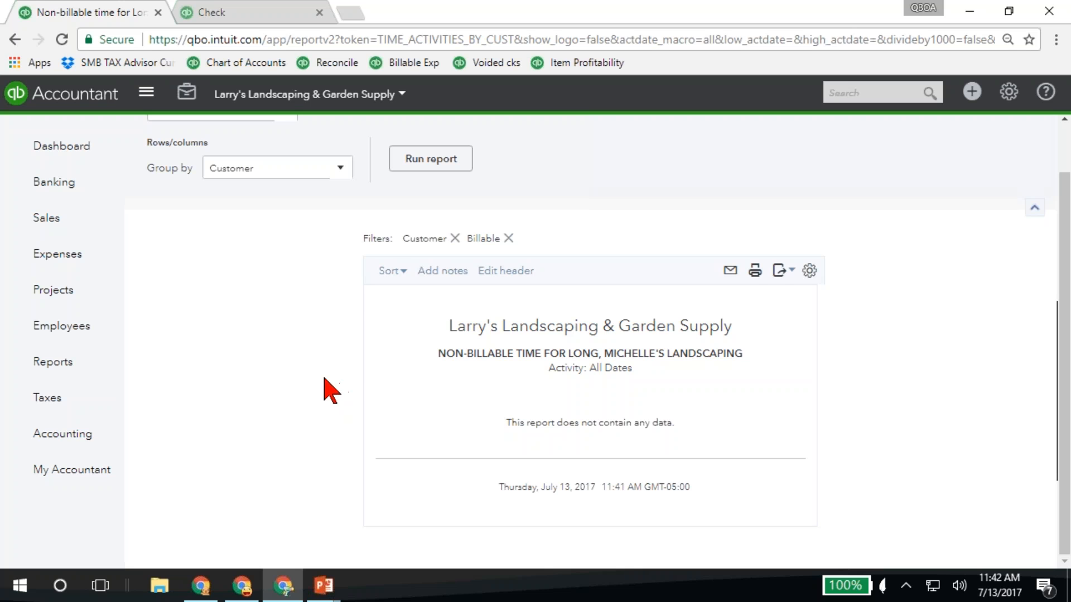
pyautogui.scroll(2, 280, 343)
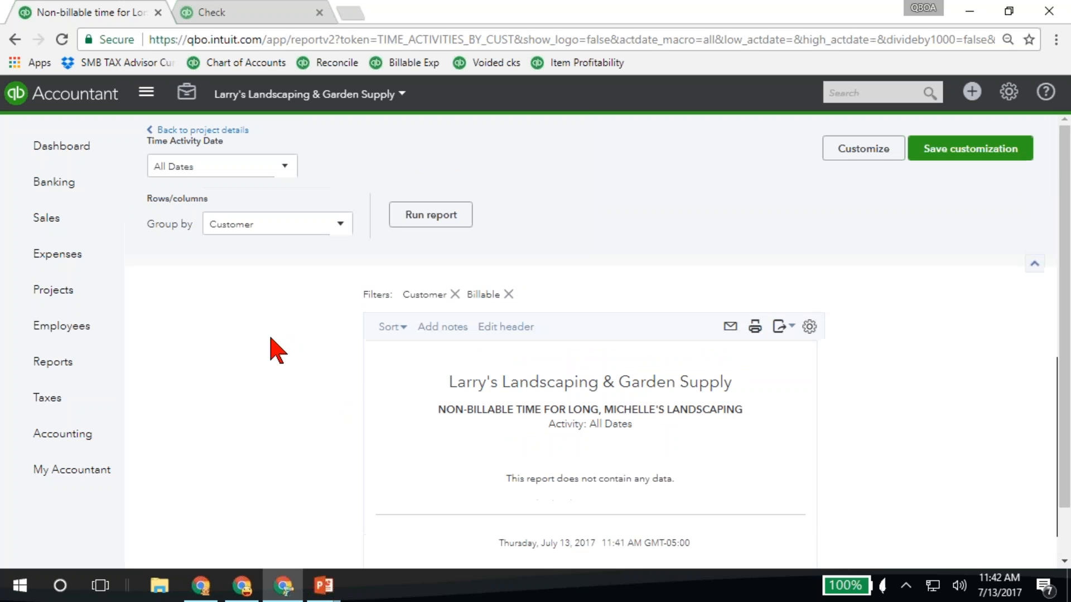
pyautogui.click(220, 130)
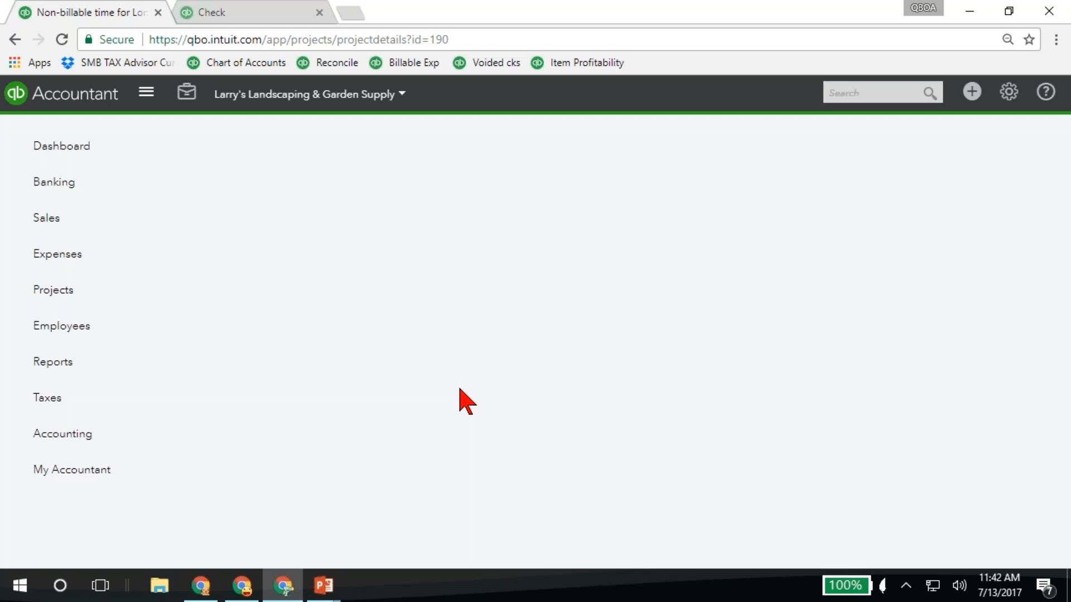
# Review the project's transactions and the actions available for invoice 1609, then return to the overview of project reports
pyautogui.scroll(-2, 328, 390)
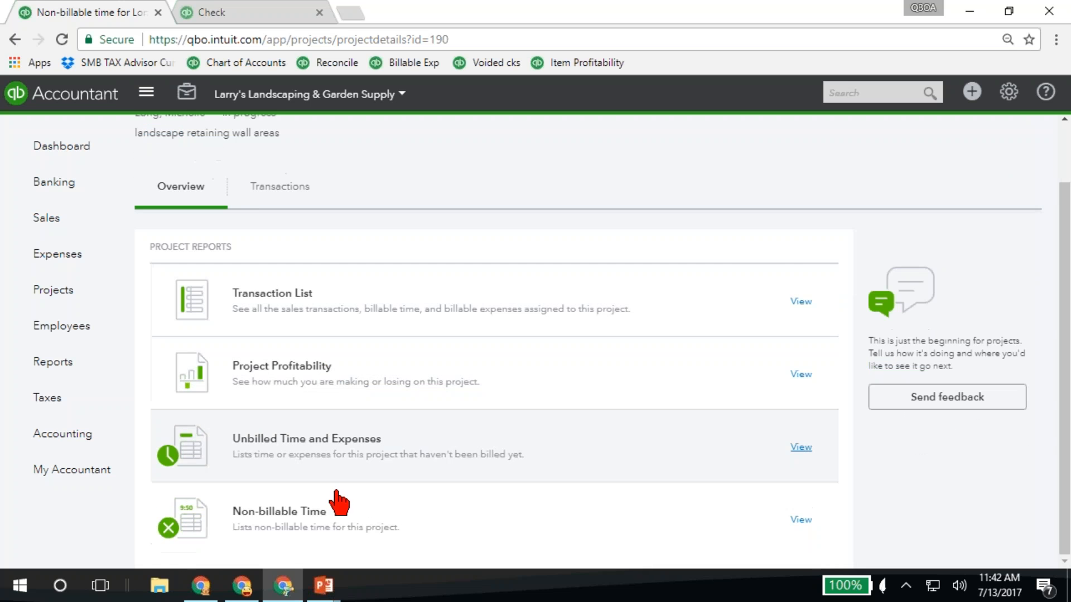
pyautogui.click(265, 190)
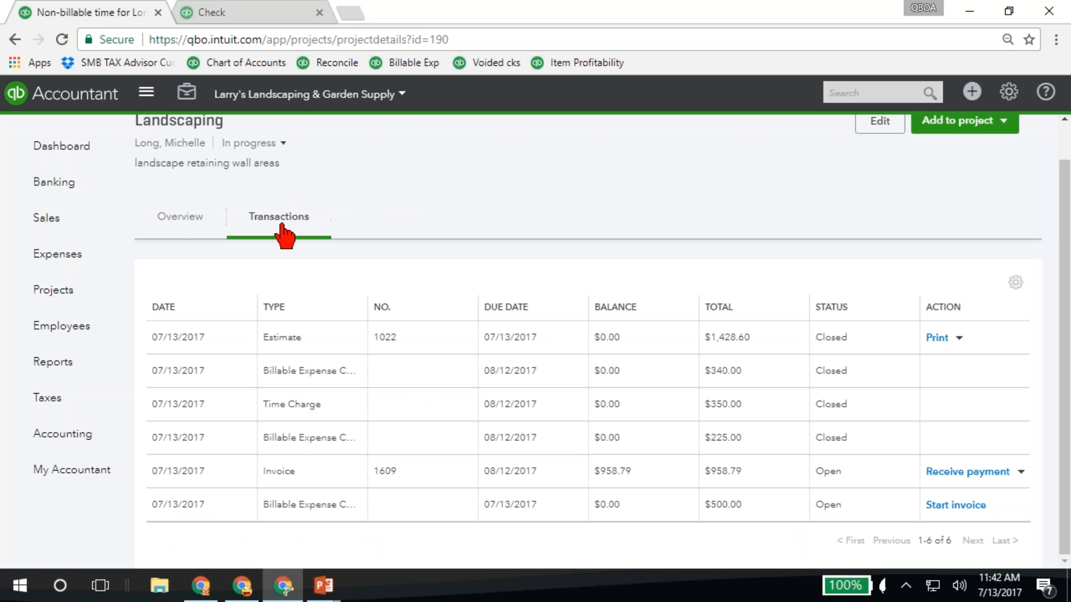
pyautogui.click(174, 220)
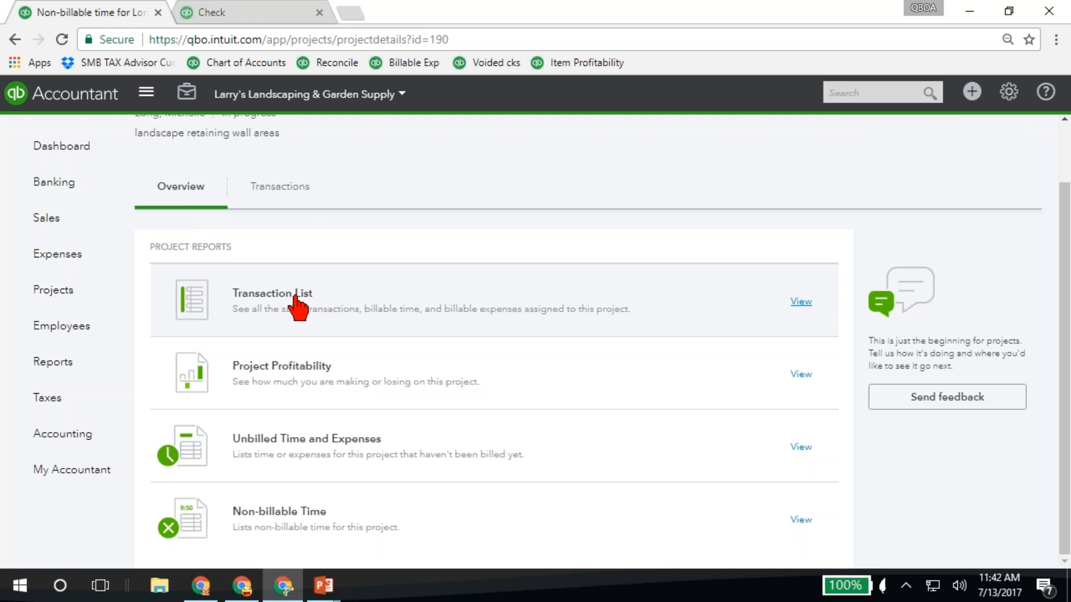
pyautogui.click(304, 192)
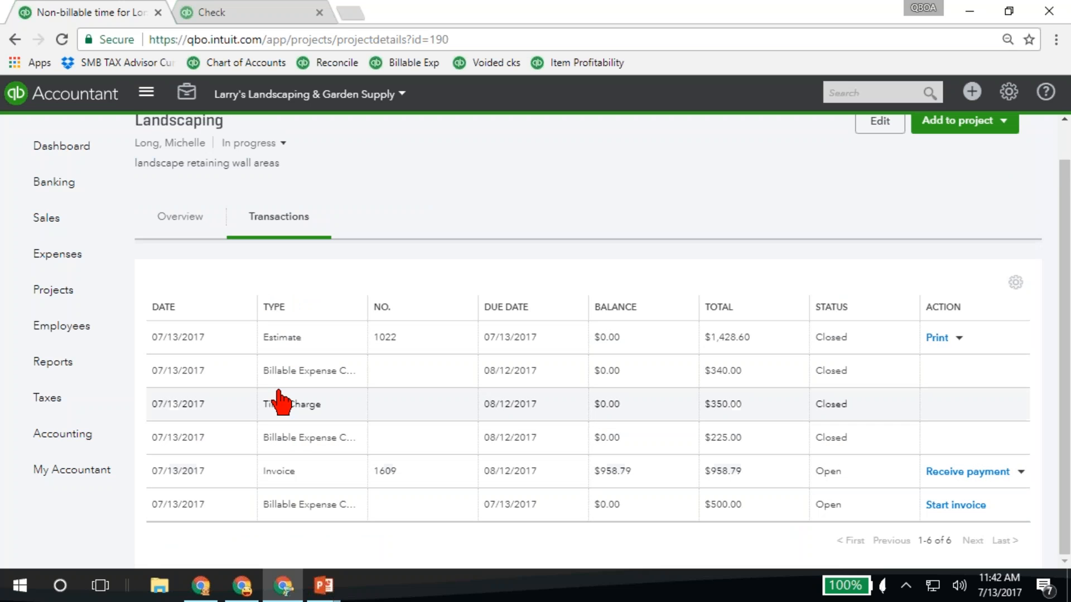
pyautogui.click(1020, 473)
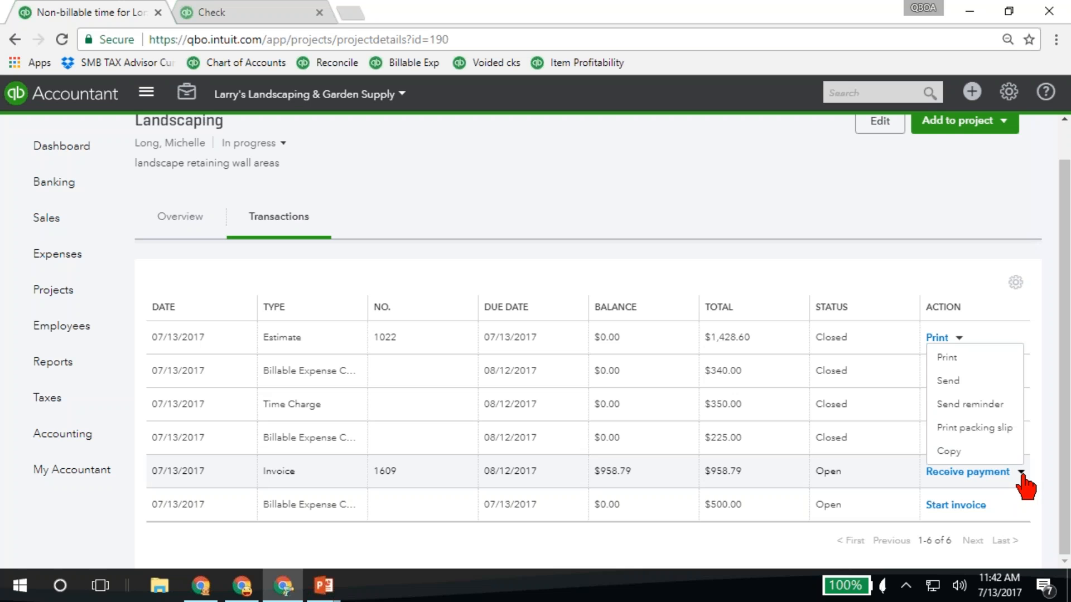
pyautogui.click(1021, 473)
pyautogui.click(1020, 473)
pyautogui.click(1020, 474)
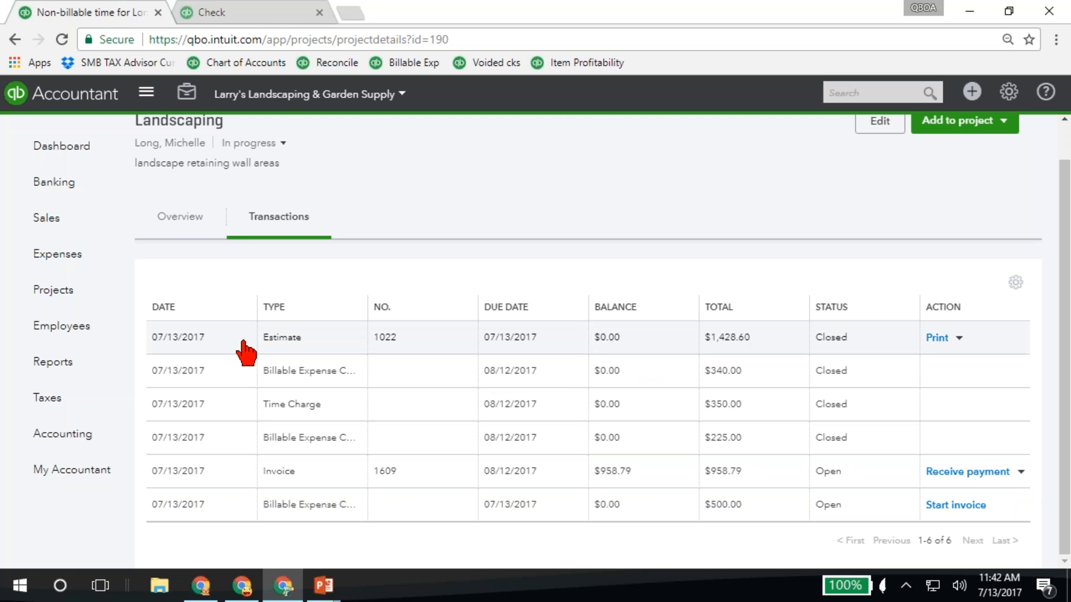
pyautogui.click(176, 226)
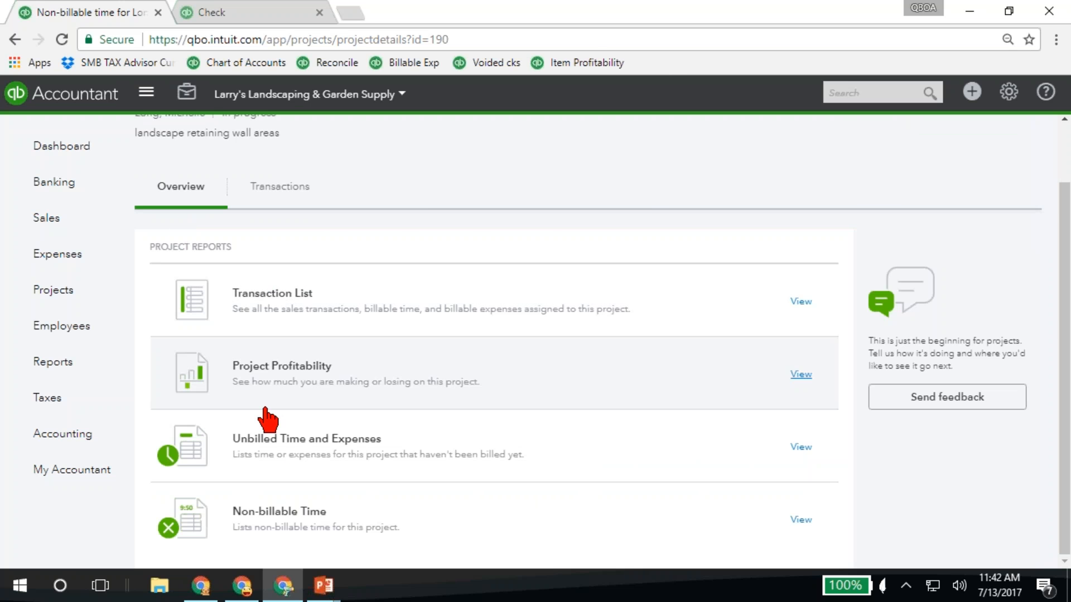
# Switch to the PowerPoint slide show and advance from the Reports in Projects slide to the Additional Reports slide
pyautogui.click(323, 589)
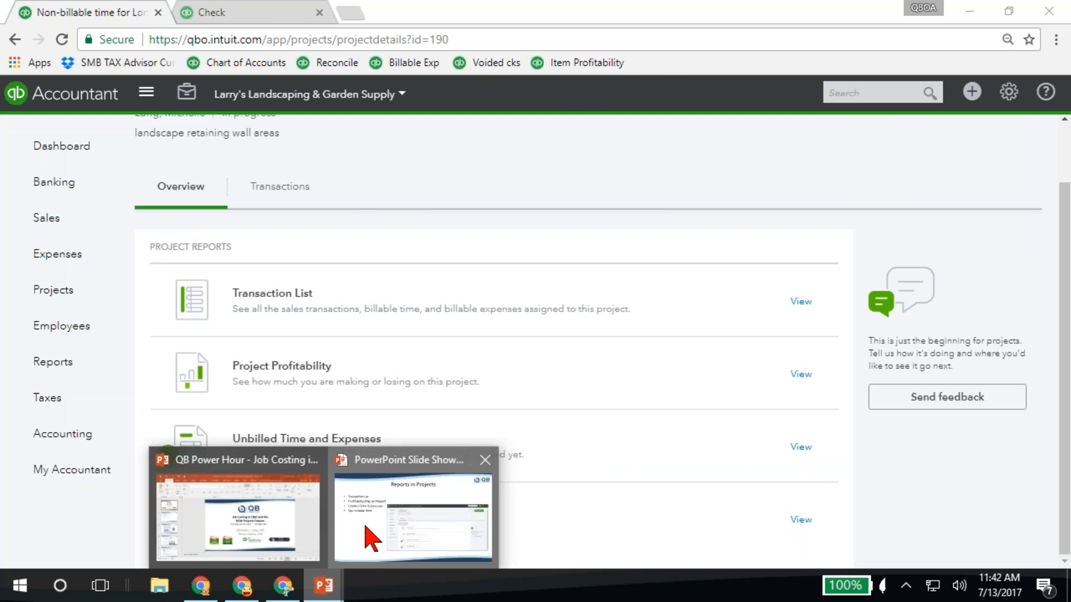
pyautogui.click(370, 531)
pyautogui.click(284, 420)
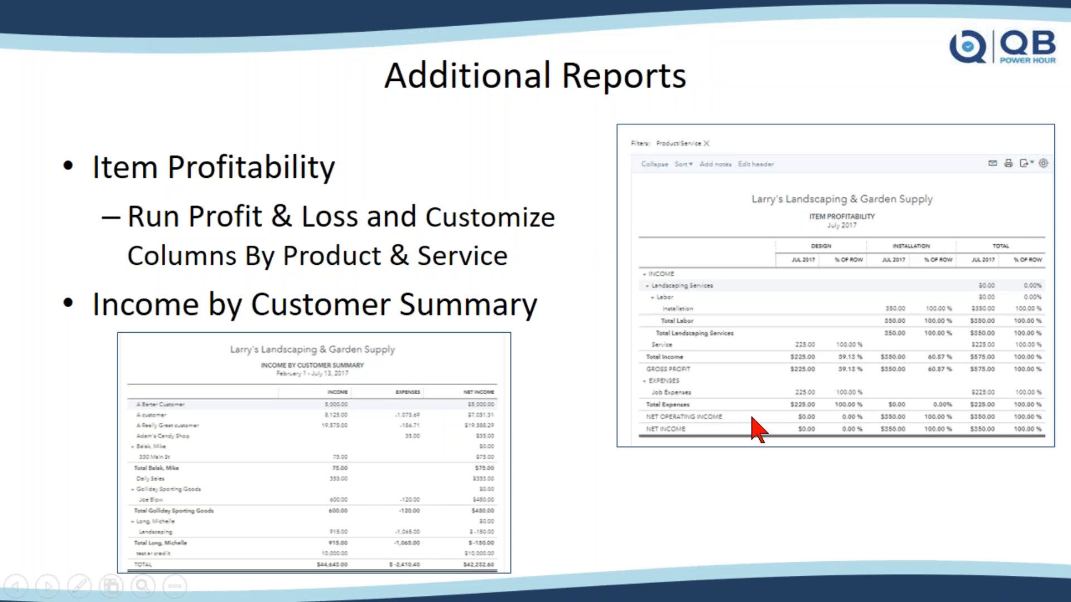
# Switch back to QuickBooks Online in the browser and run the company's year-to-date Profit and Loss report
pyautogui.hotkey('alt', 'Tab')
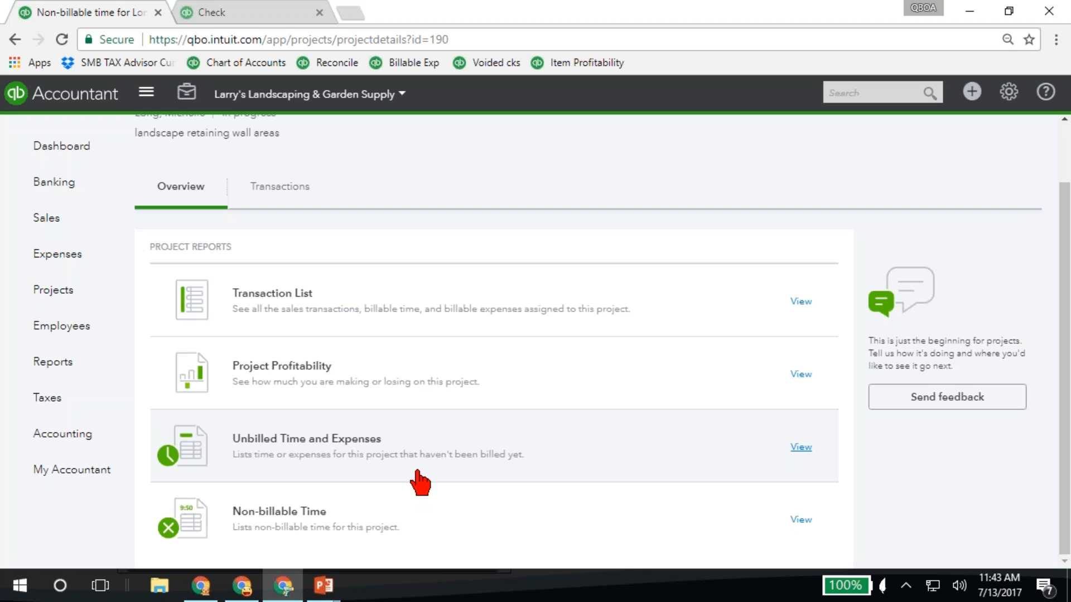
pyautogui.click(38, 368)
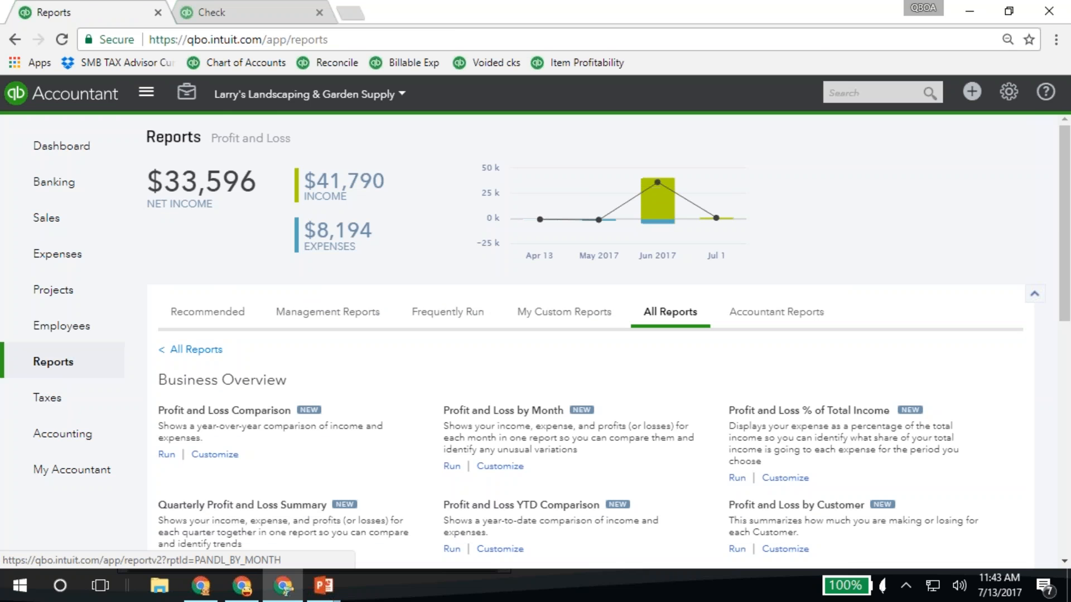
pyautogui.scroll(-4, 535, 429)
pyautogui.click(478, 424)
pyautogui.scroll(-10, 246, 432)
pyautogui.scroll(3, 245, 433)
pyautogui.scroll(1, 246, 432)
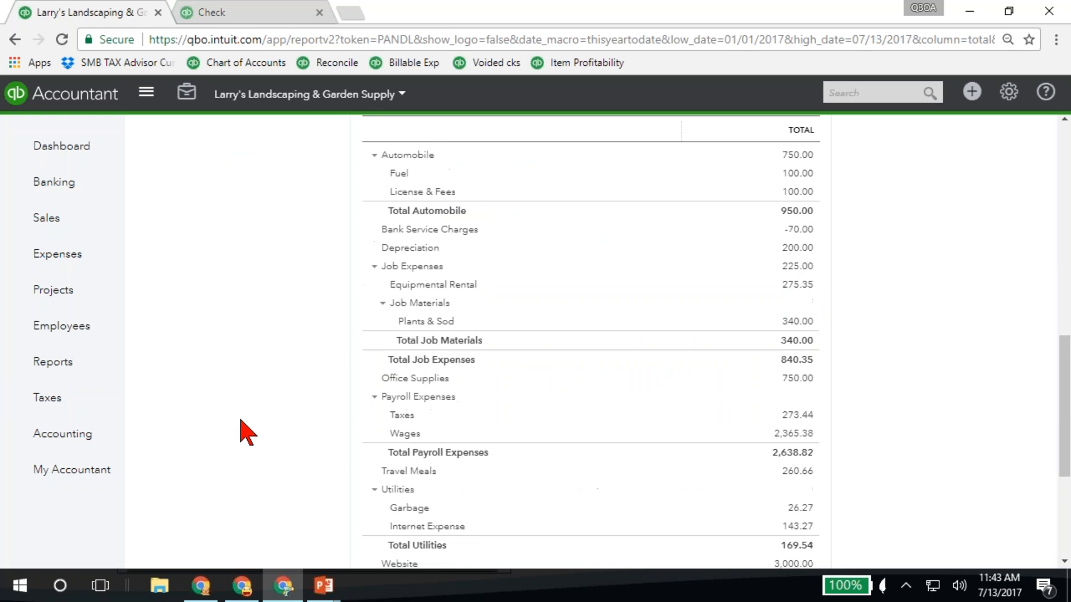
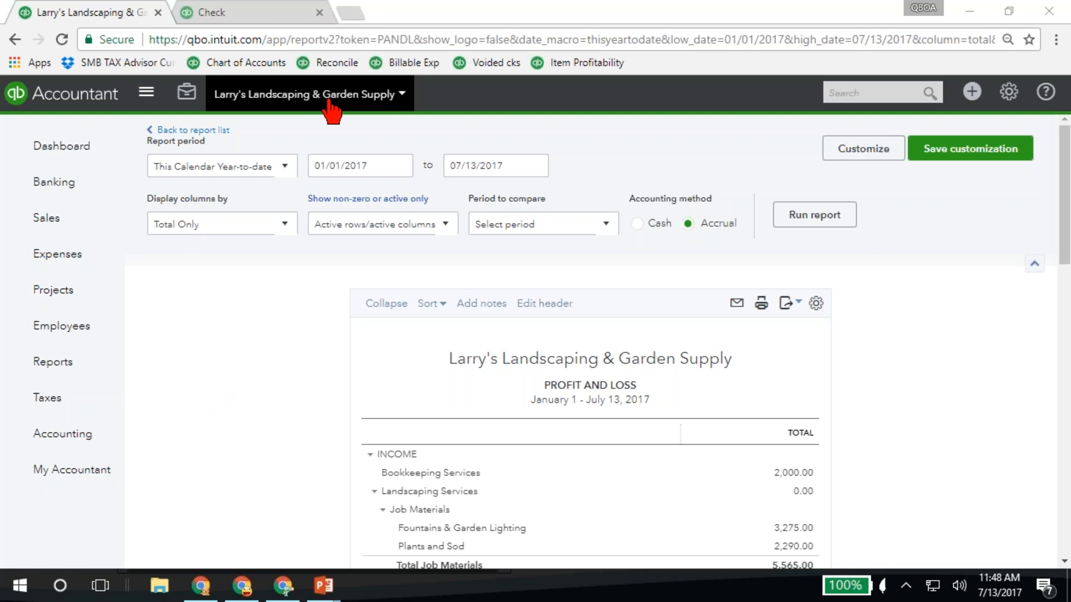
# Close the blank check form in the second browser tab and show the list of projects
pyautogui.click(244, 14)
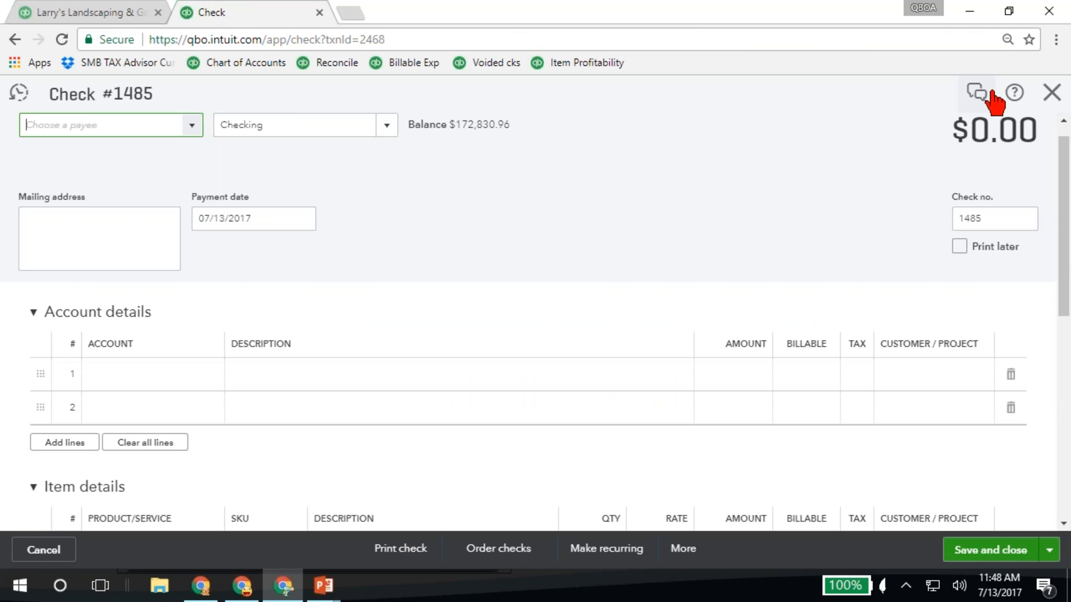
pyautogui.click(1052, 93)
pyautogui.click(58, 292)
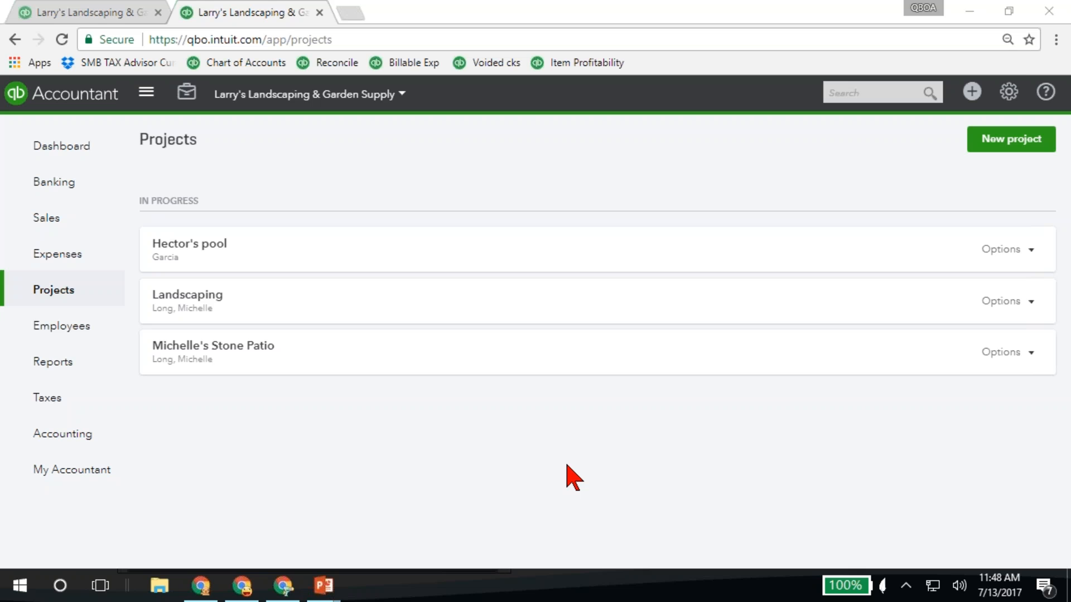
# View the Track your projects setting in QuickBooks Labs and return to the project list
pyautogui.click(1009, 100)
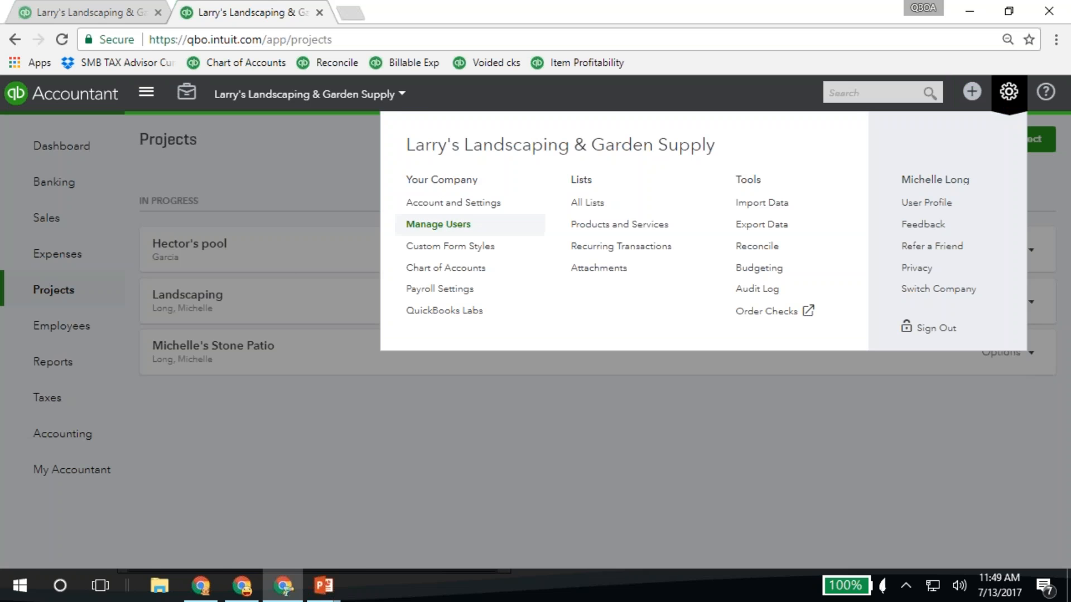
pyautogui.click(433, 312)
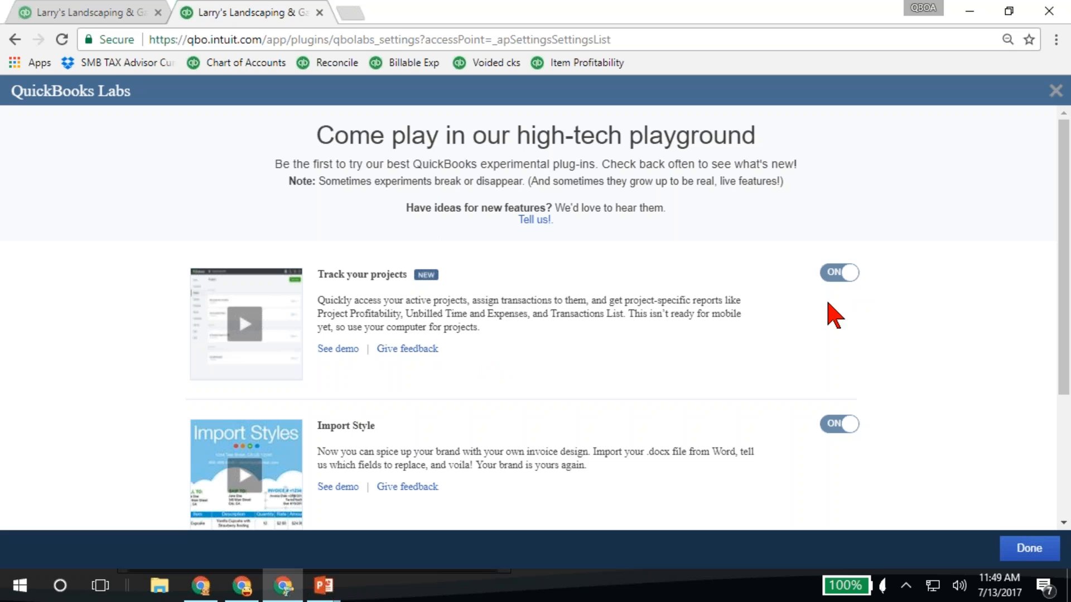
pyautogui.click(1056, 92)
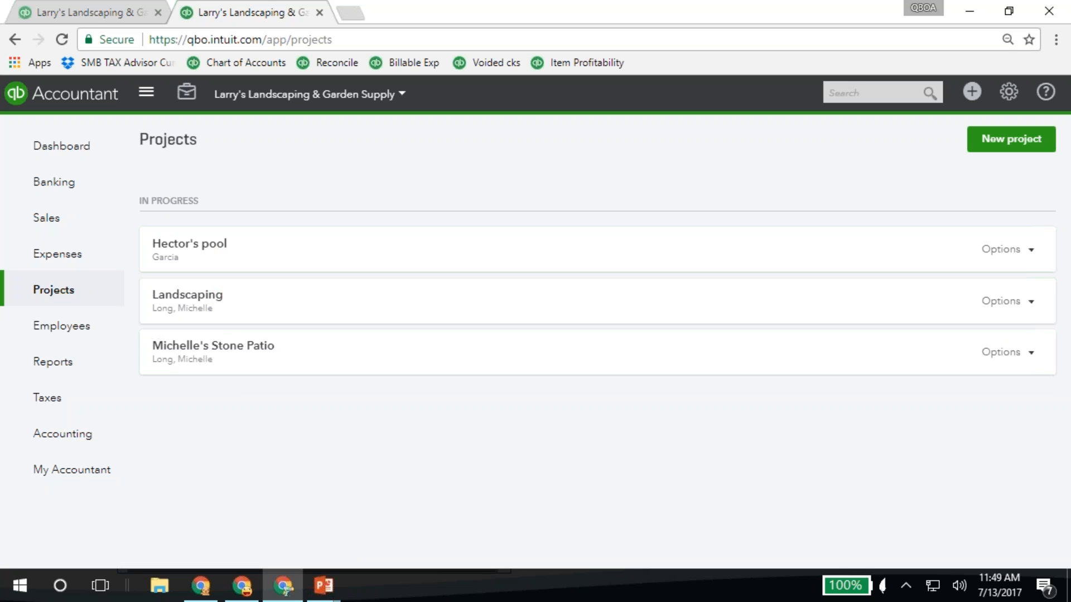
# Display the Landscaping project's details and look through the reports available in its overview
pyautogui.click(223, 336)
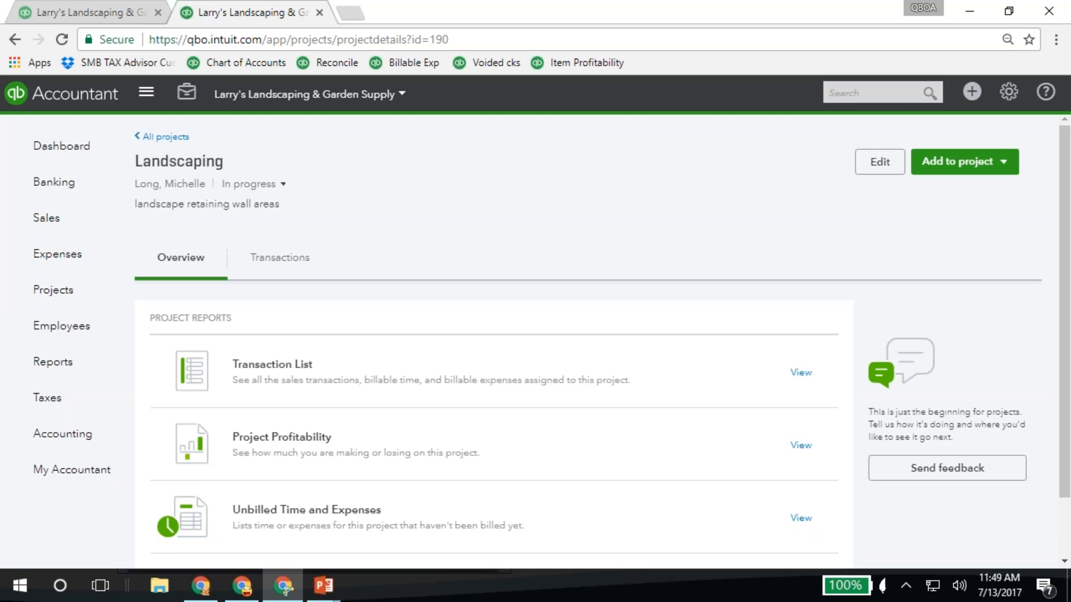
pyautogui.scroll(-2, 394, 382)
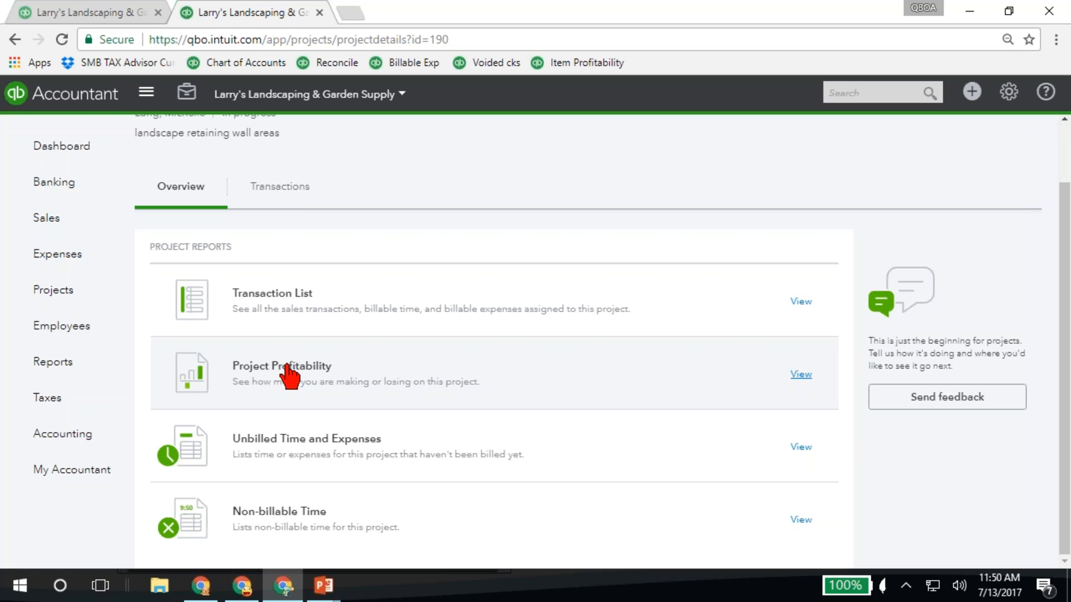
pyautogui.scroll(2, 312, 335)
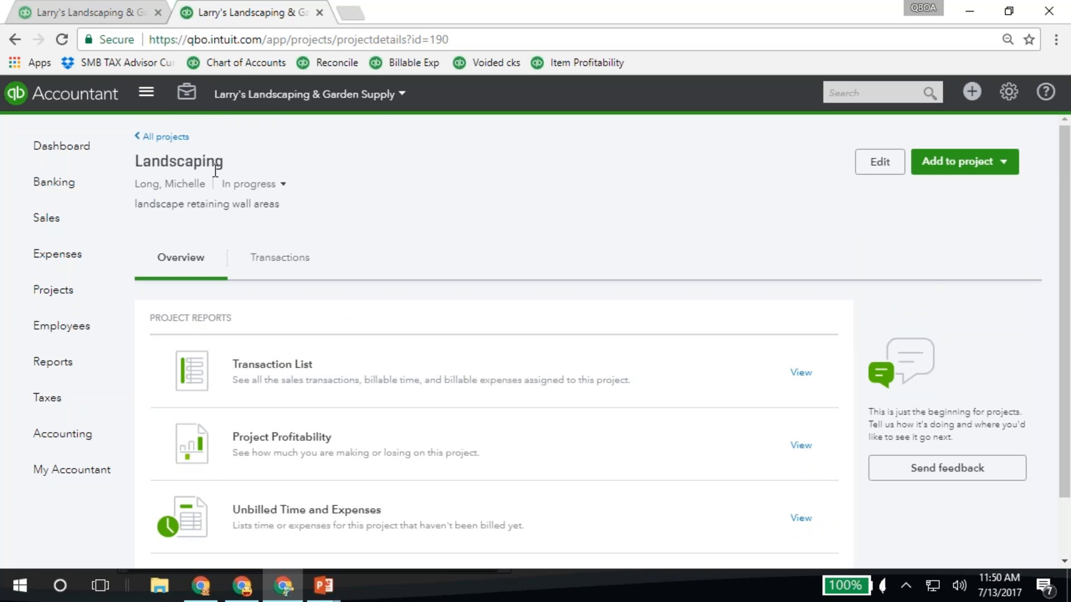
pyautogui.scroll(-2, 1033, 425)
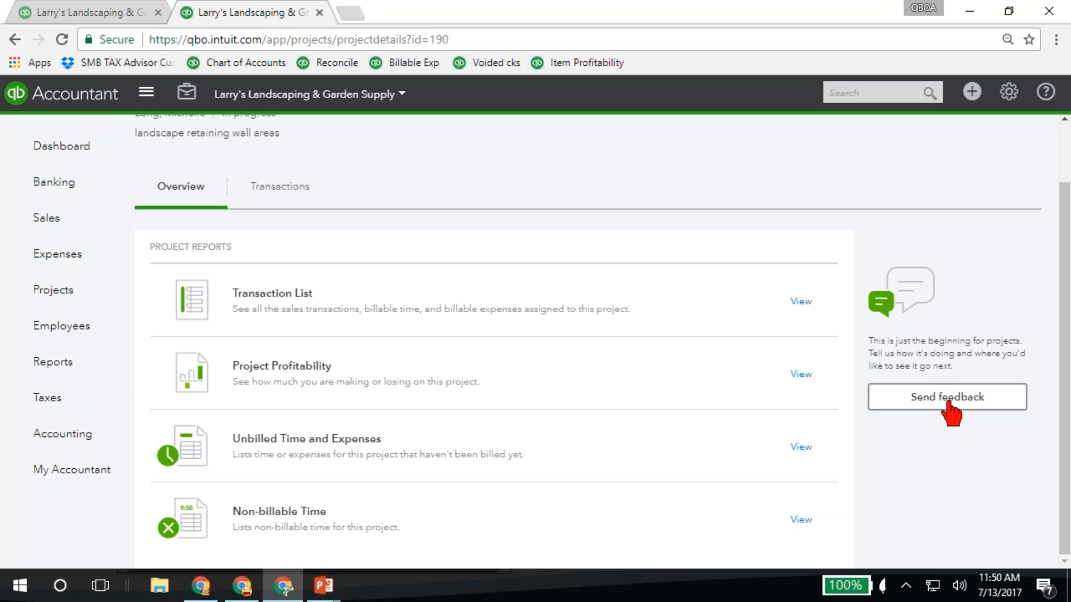
# Return to the Profit and Loss report and run it with columns displayed by Products/Services
pyautogui.click(119, 12)
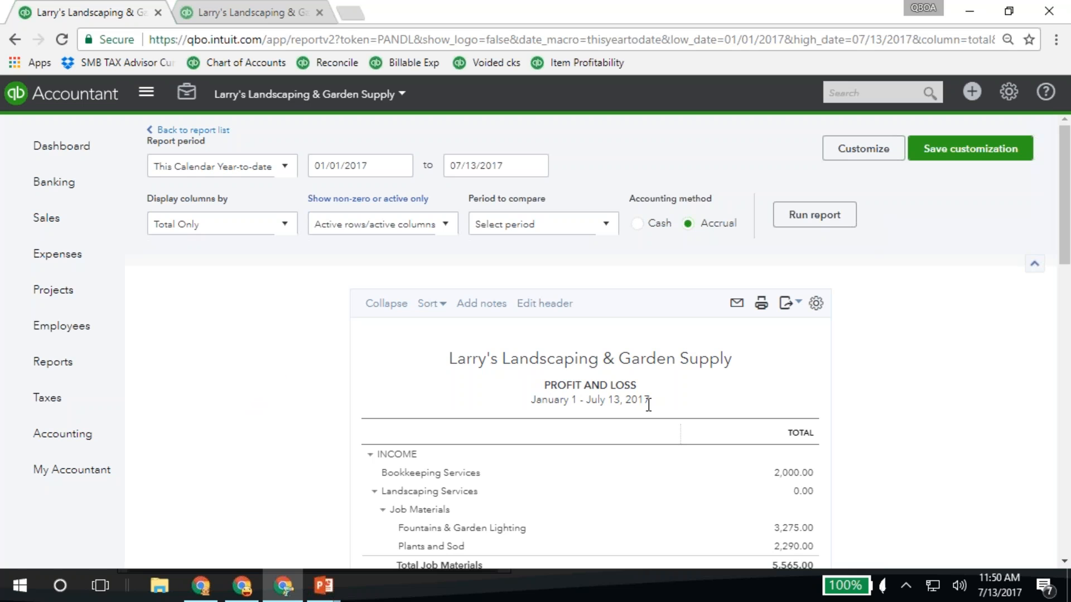
pyautogui.click(179, 226)
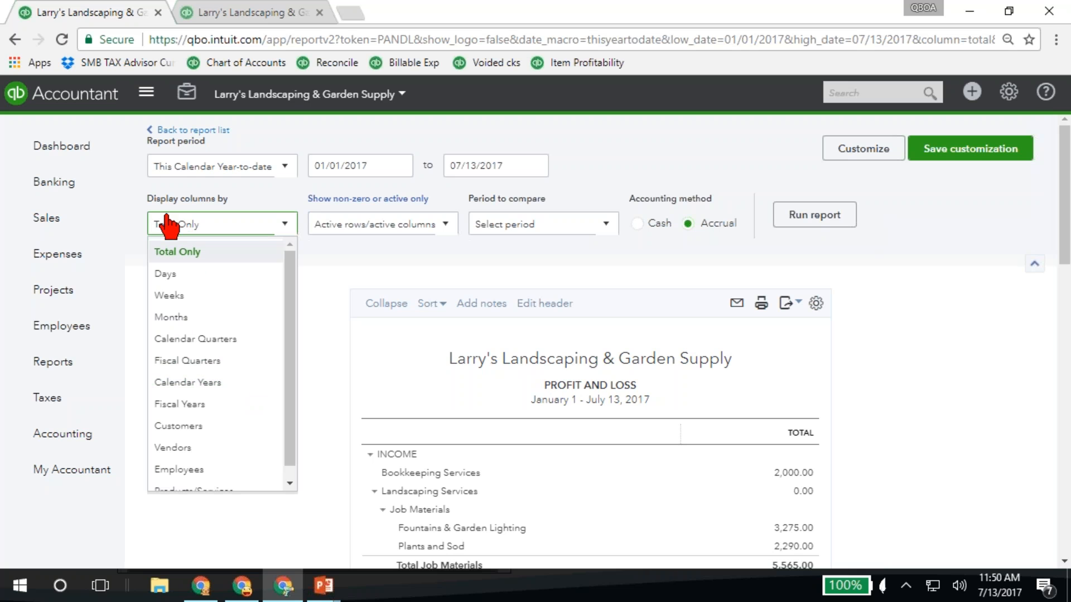
pyautogui.scroll(-3, 203, 443)
pyautogui.scroll(-1, 283, 318)
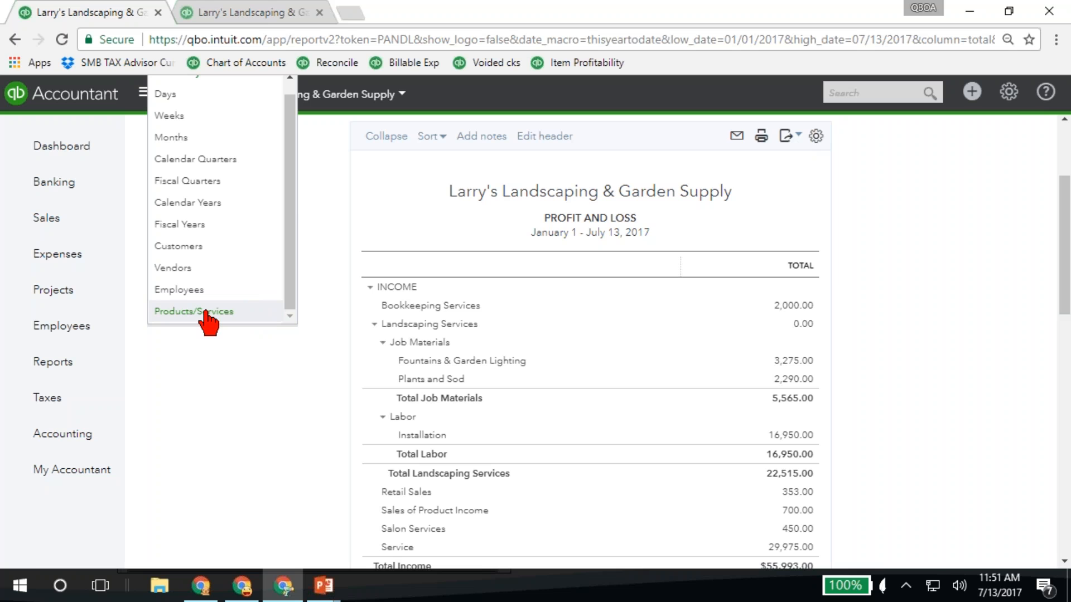
pyautogui.click(206, 313)
pyautogui.click(839, 216)
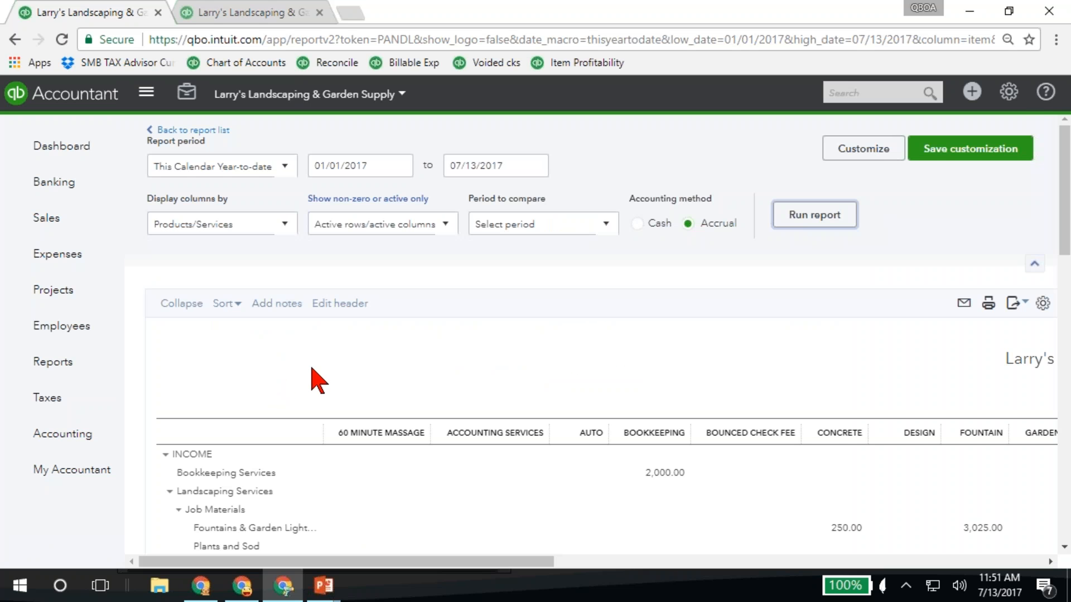
# Examine income, expenses and net income per product/service across all columns of the Profit and Loss report
pyautogui.scroll(-5, 312, 379)
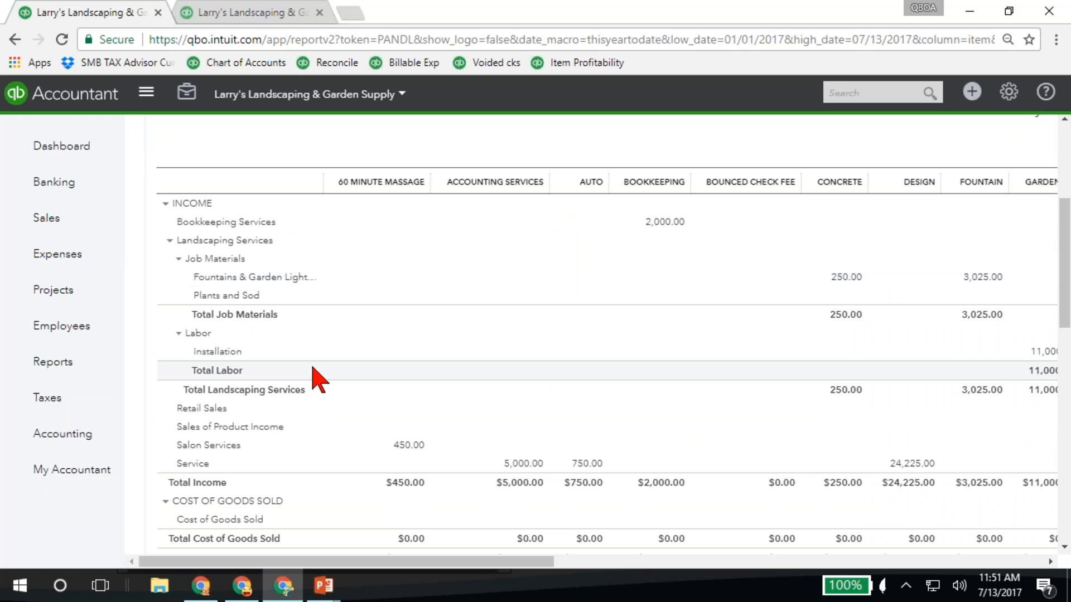
pyautogui.scroll(-5, 316, 379)
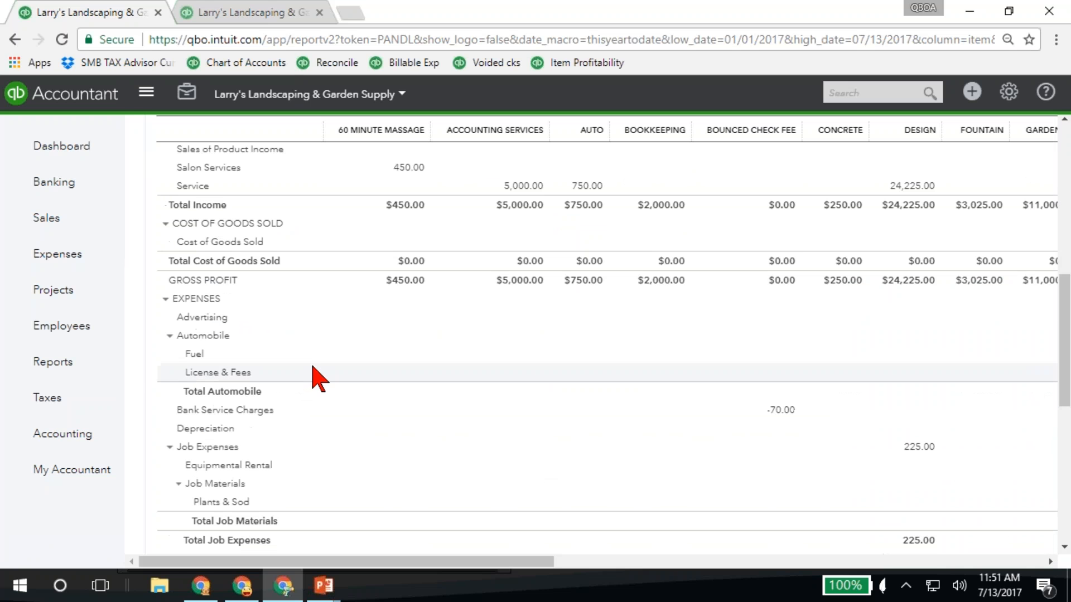
pyautogui.scroll(-8, 317, 379)
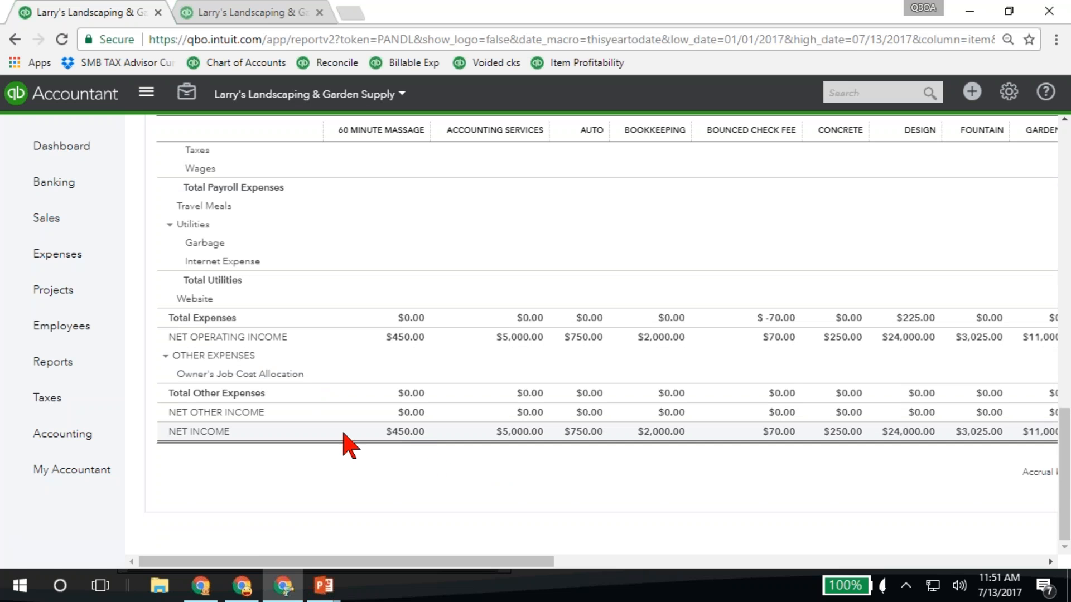
pyautogui.scroll(10, 428, 434)
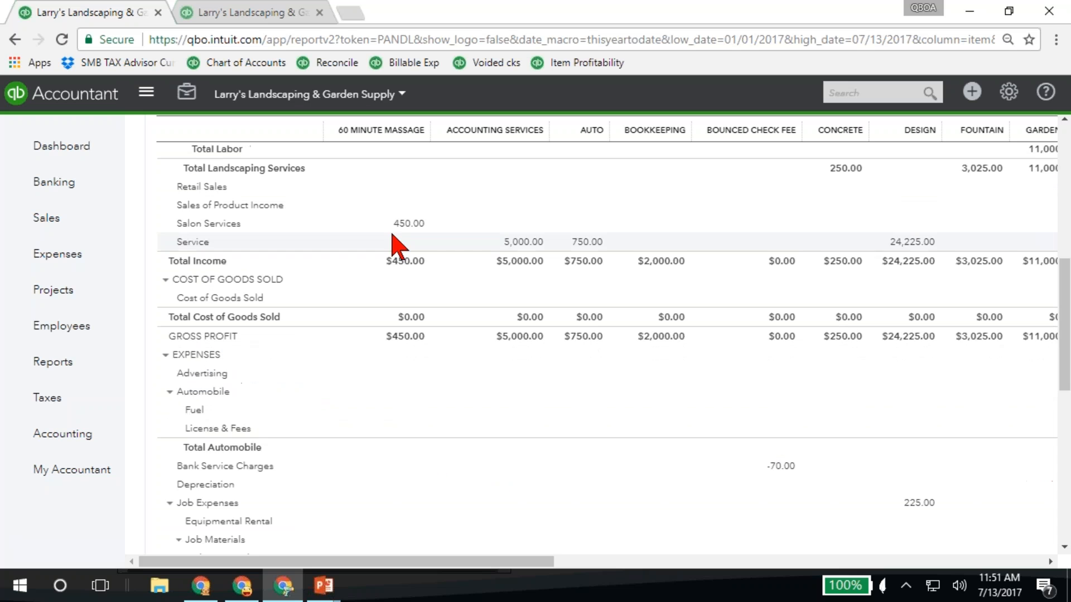
pyautogui.hscroll(10, 481, 136)
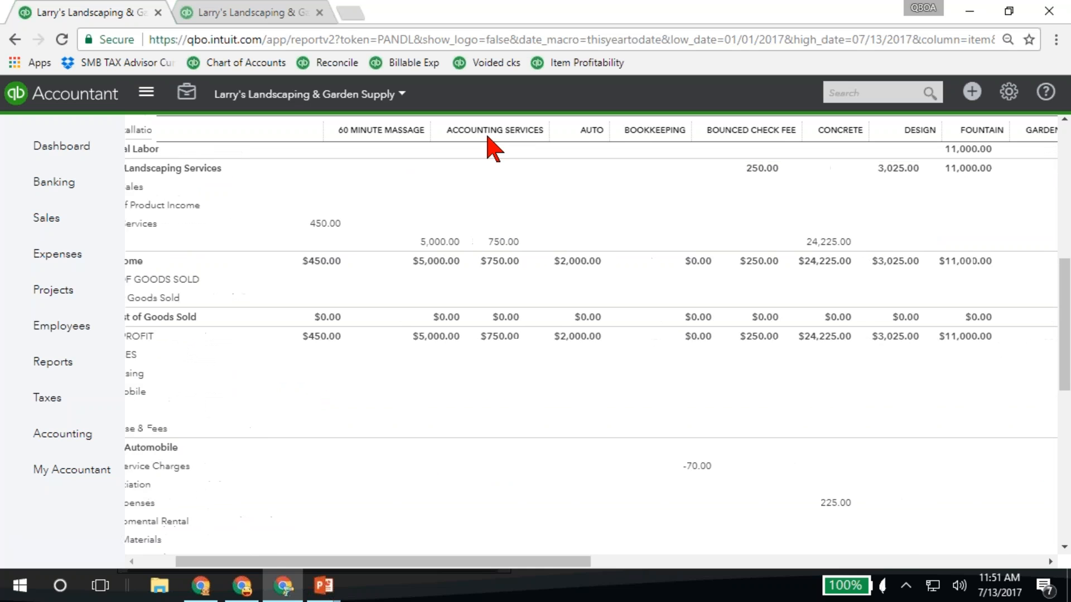
pyautogui.hscroll(3, 492, 145)
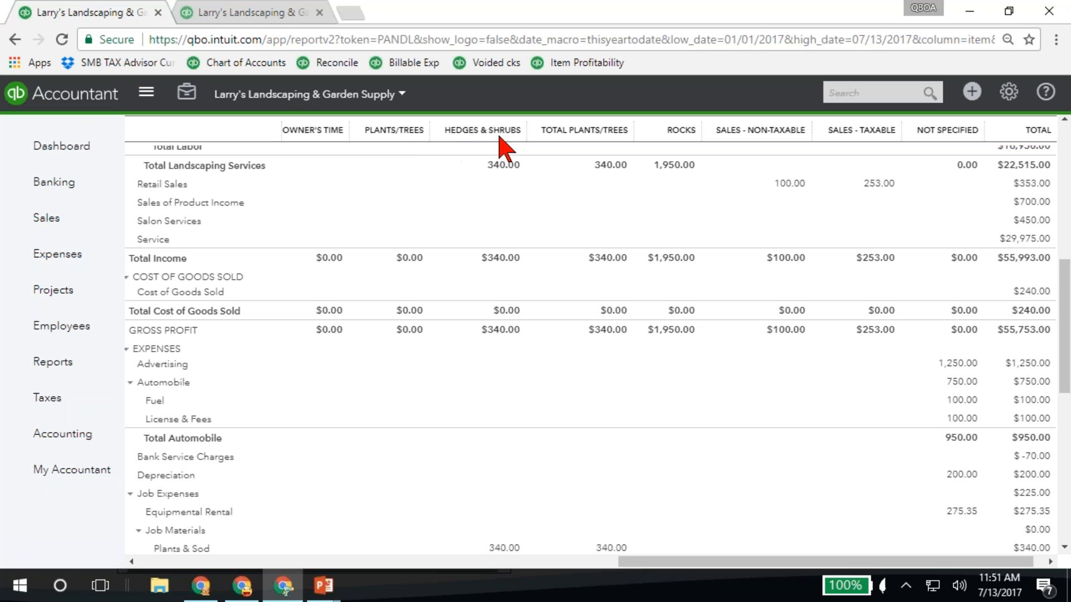
pyautogui.scroll(-9, 429, 240)
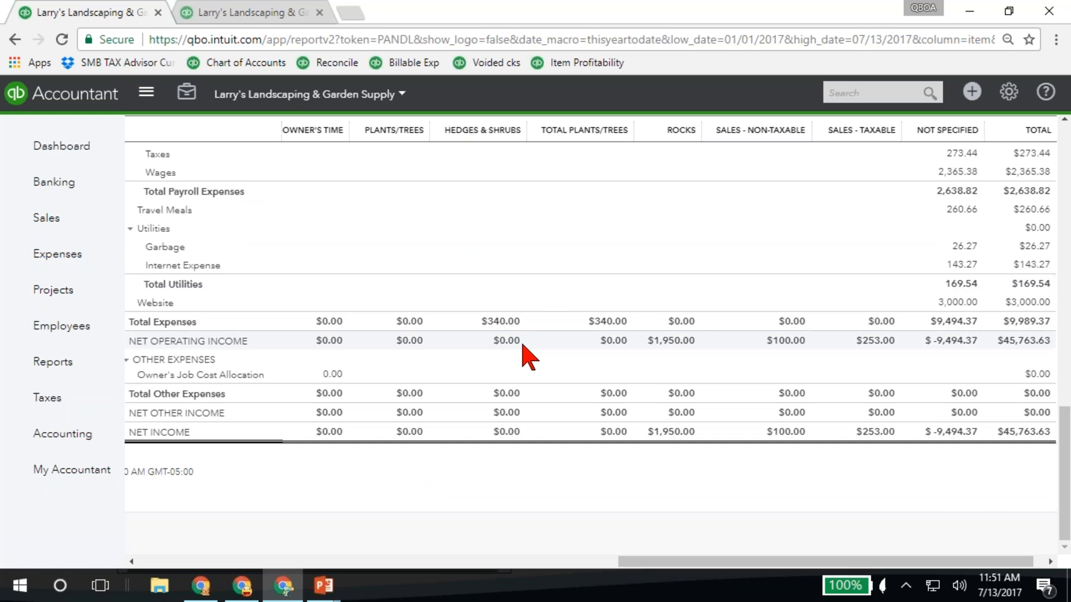
pyautogui.scroll(10, 524, 357)
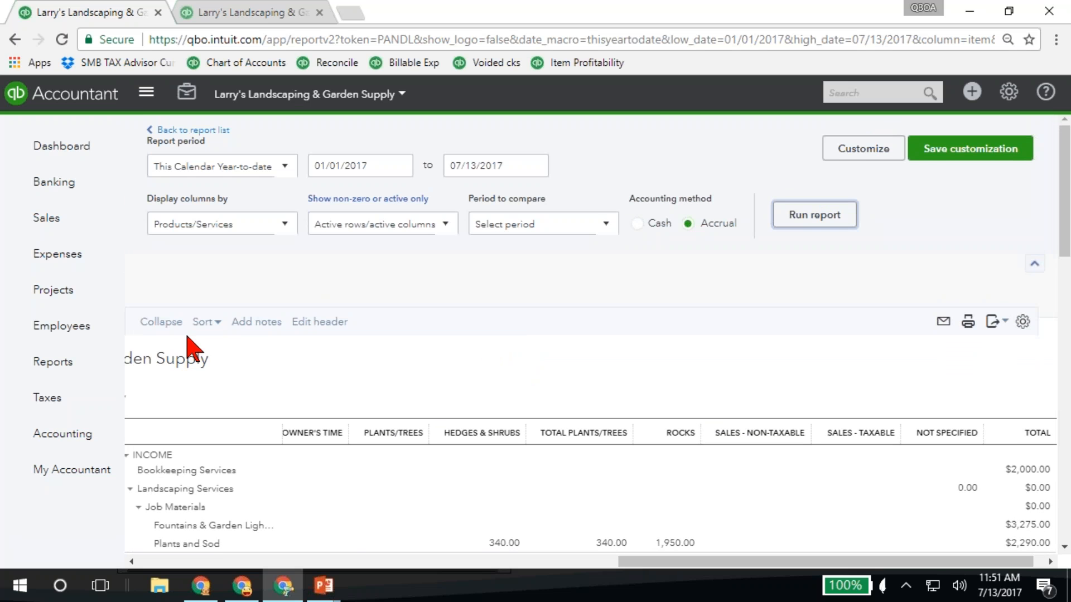
# Run the Income by Customer Summary report from the Review Sales group of reports
pyautogui.click(60, 368)
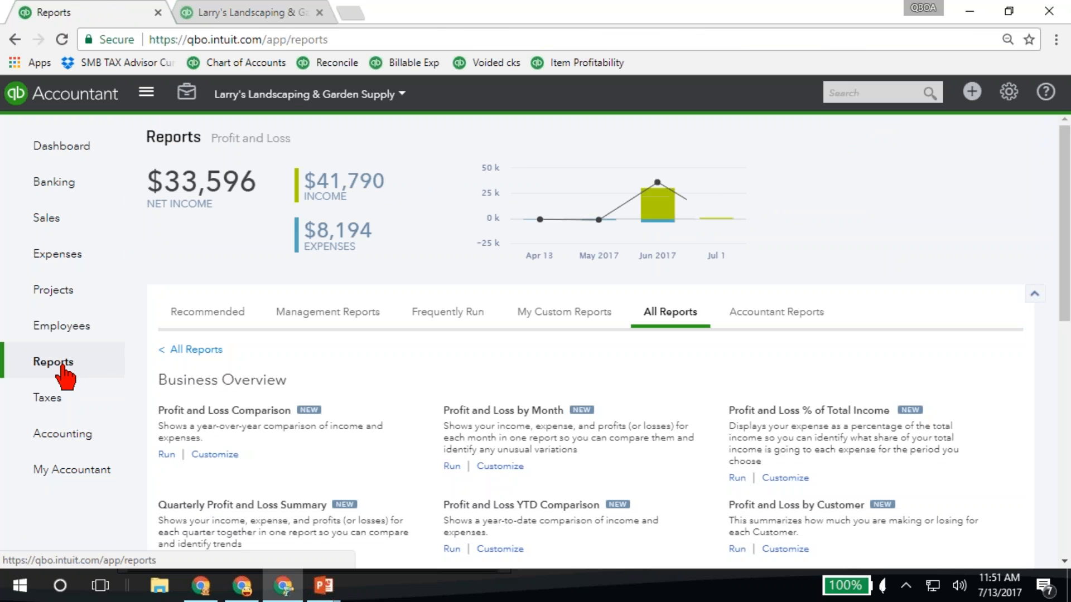
pyautogui.click(190, 351)
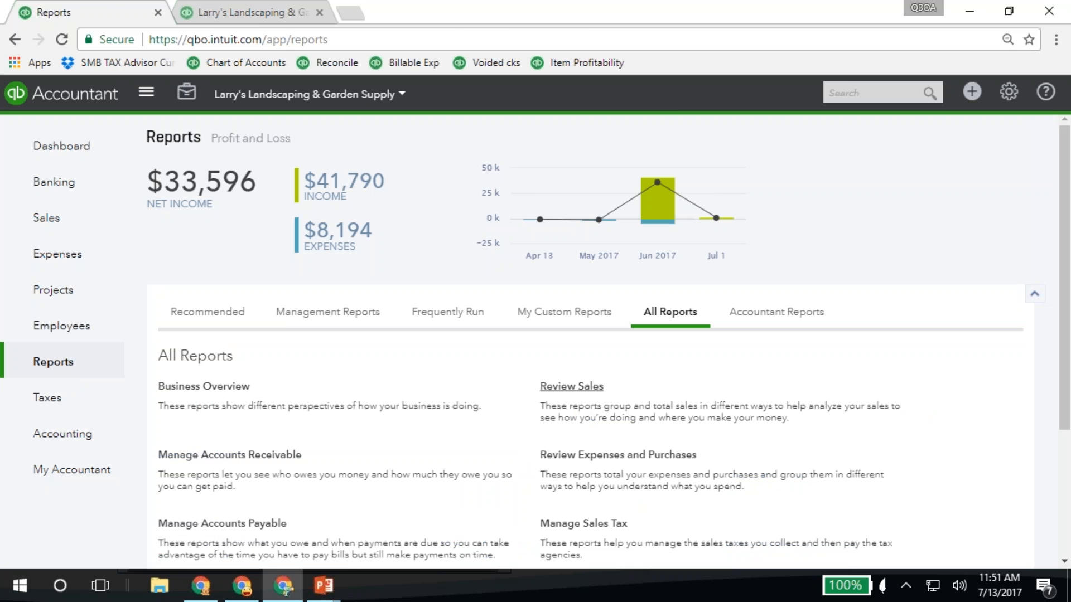
pyautogui.click(575, 386)
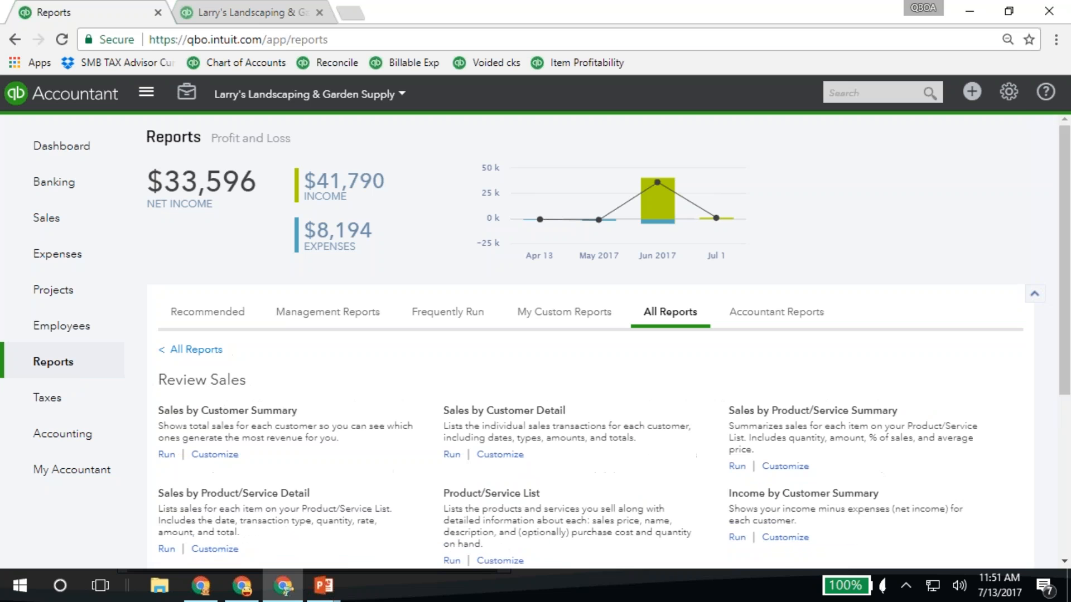
pyautogui.scroll(-1, 586, 401)
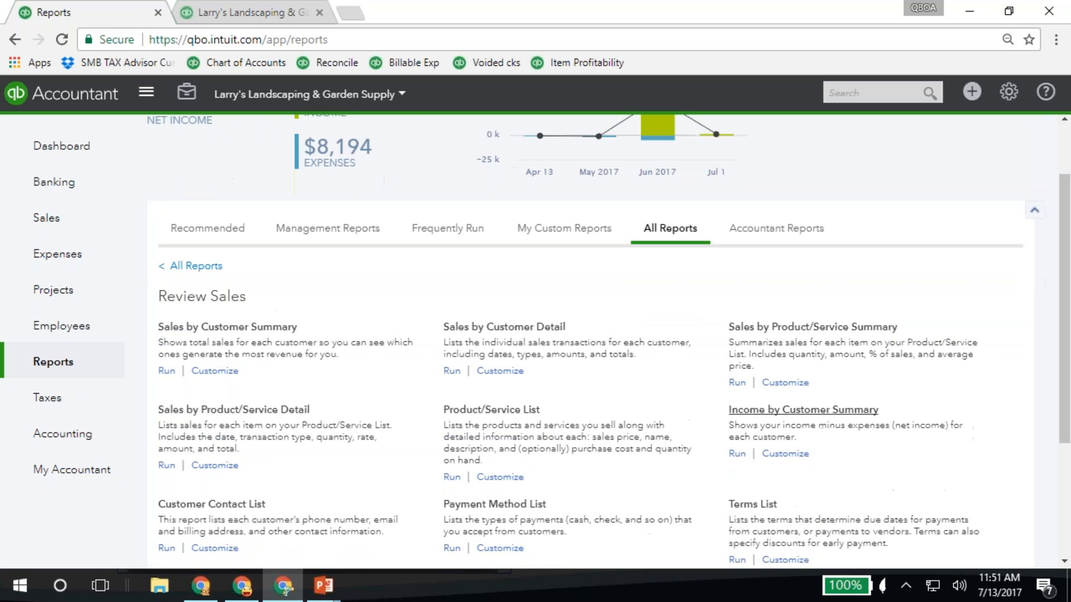
pyautogui.click(773, 416)
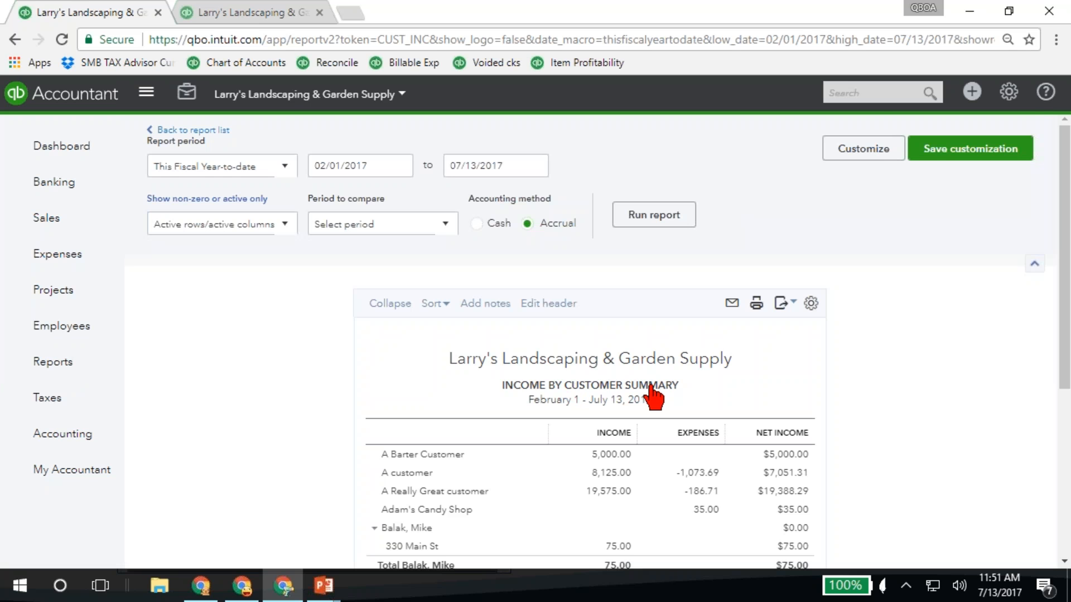
# Review the Landscaping project's row in the Income by Customer Summary report and return to the project list
pyautogui.scroll(-3, 704, 410)
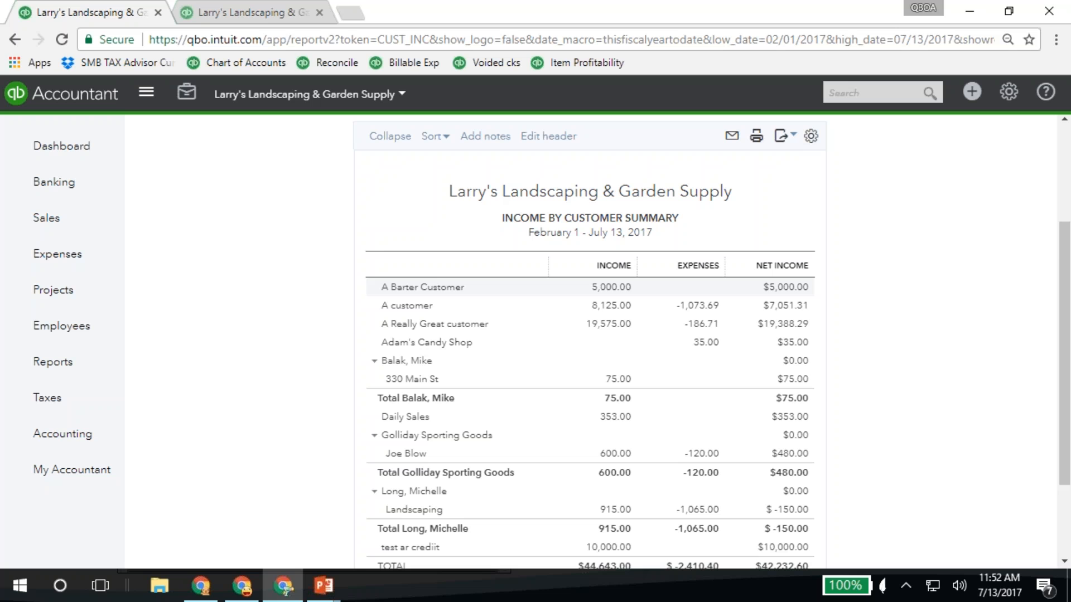
pyautogui.scroll(-2, 801, 351)
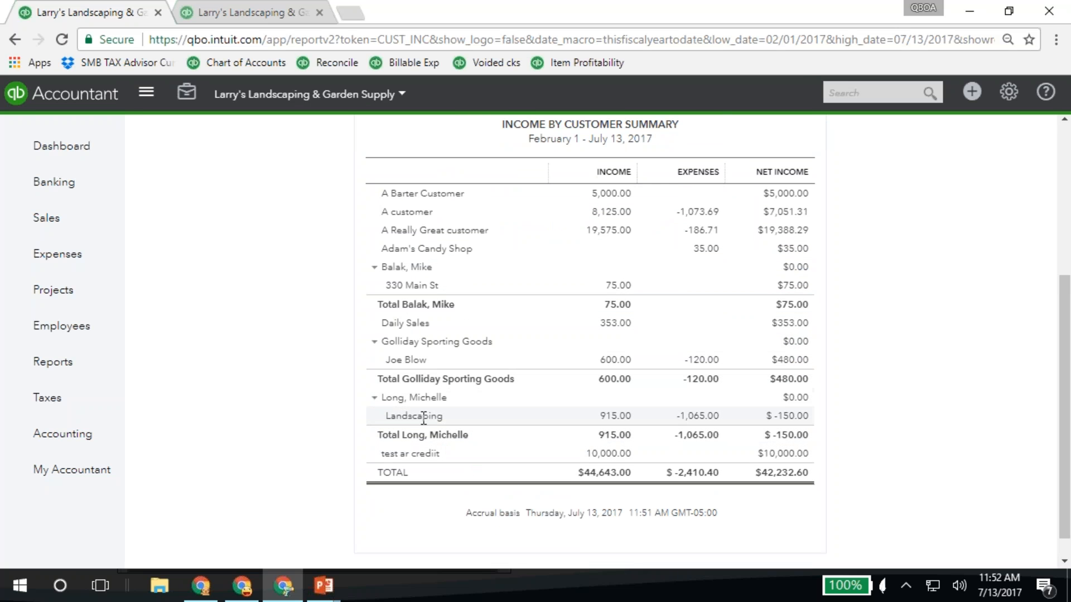
pyautogui.moveTo(385, 416); pyautogui.dragTo(468, 415)
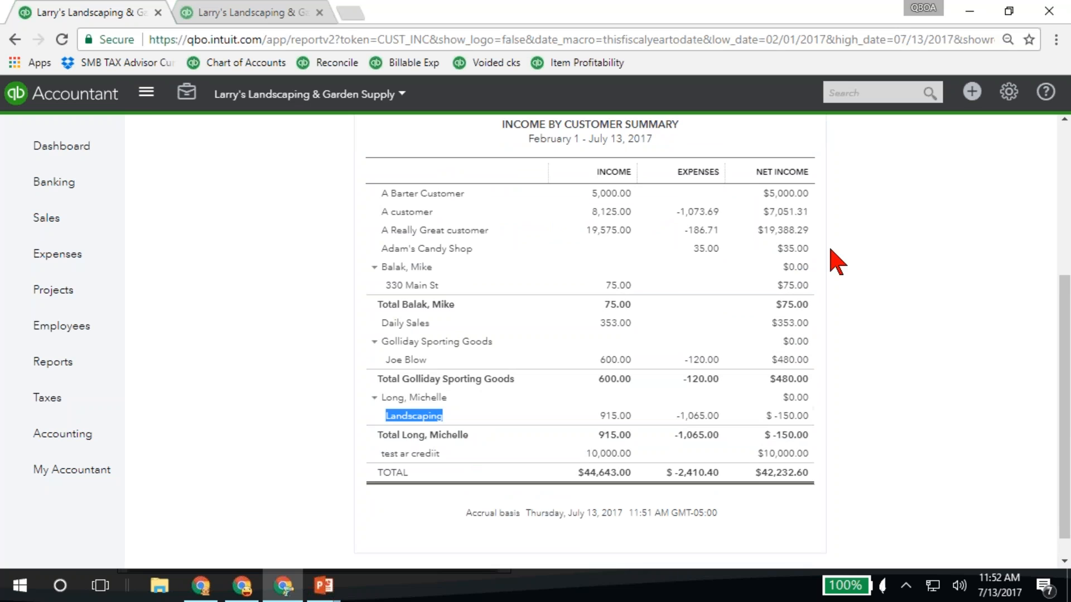
pyautogui.scroll(3, 834, 263)
pyautogui.scroll(-1, 834, 502)
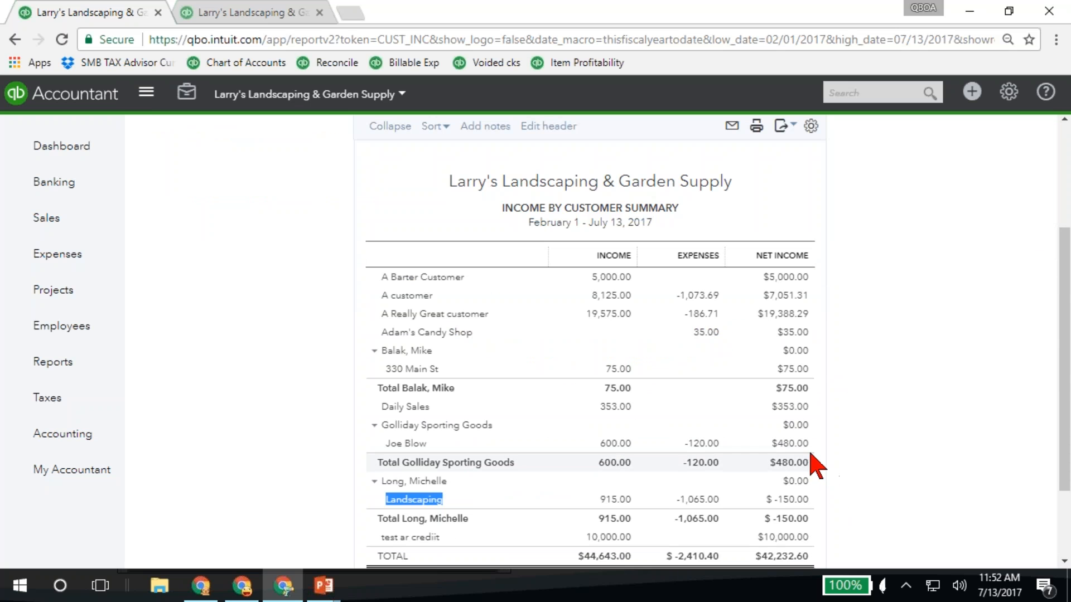
pyautogui.scroll(3, 815, 462)
pyautogui.click(56, 291)
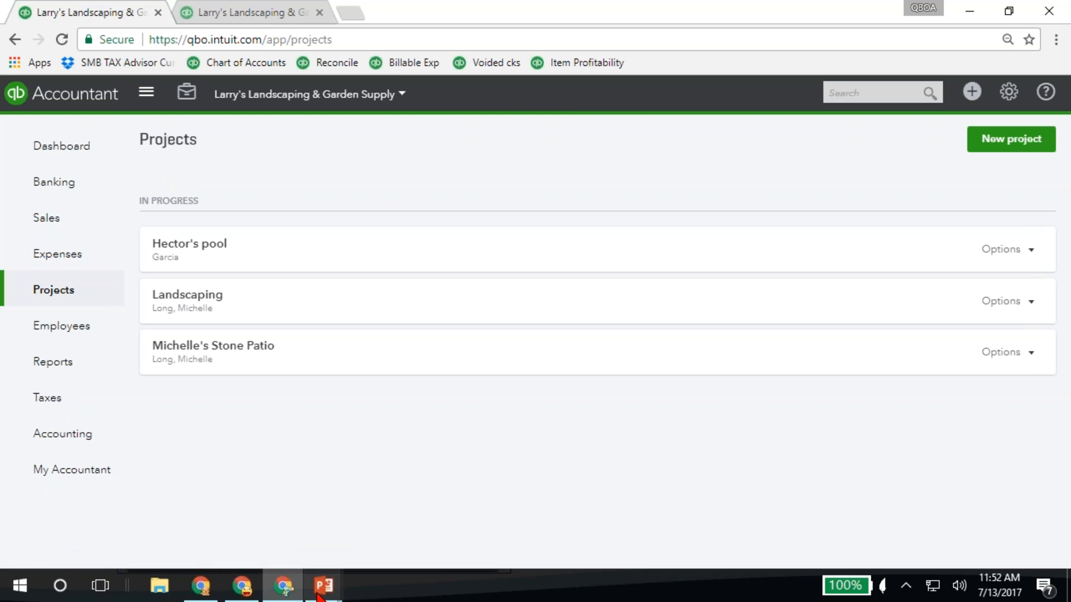
# Switch to the PowerPoint slide show and advance from the Additional Reports slide to the Budget v Actual Report slide
pyautogui.moveTo(324, 586)
pyautogui.click(418, 505)
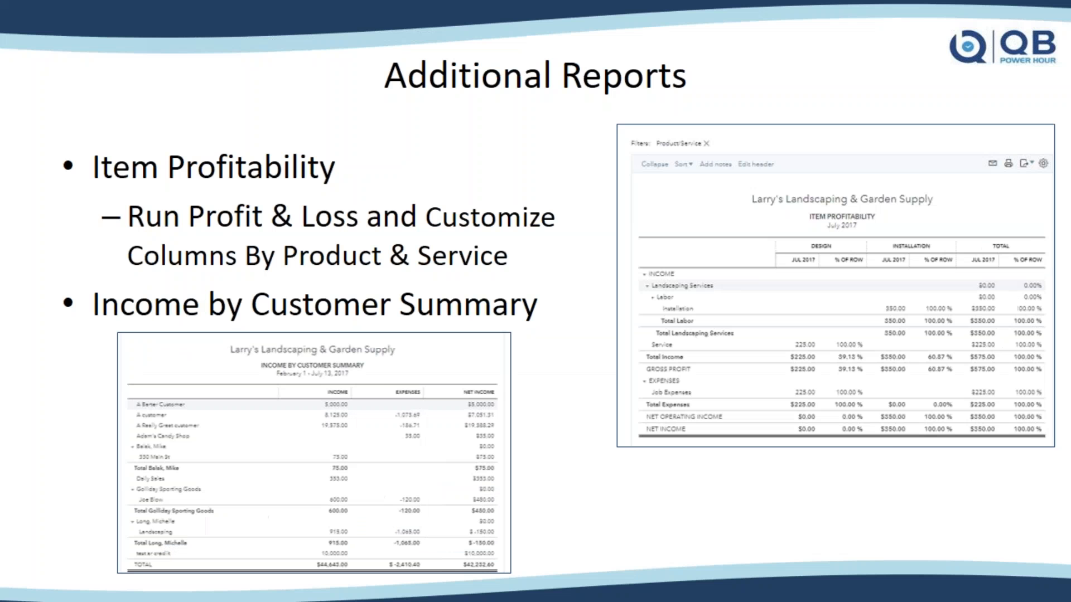
pyautogui.click(384, 396)
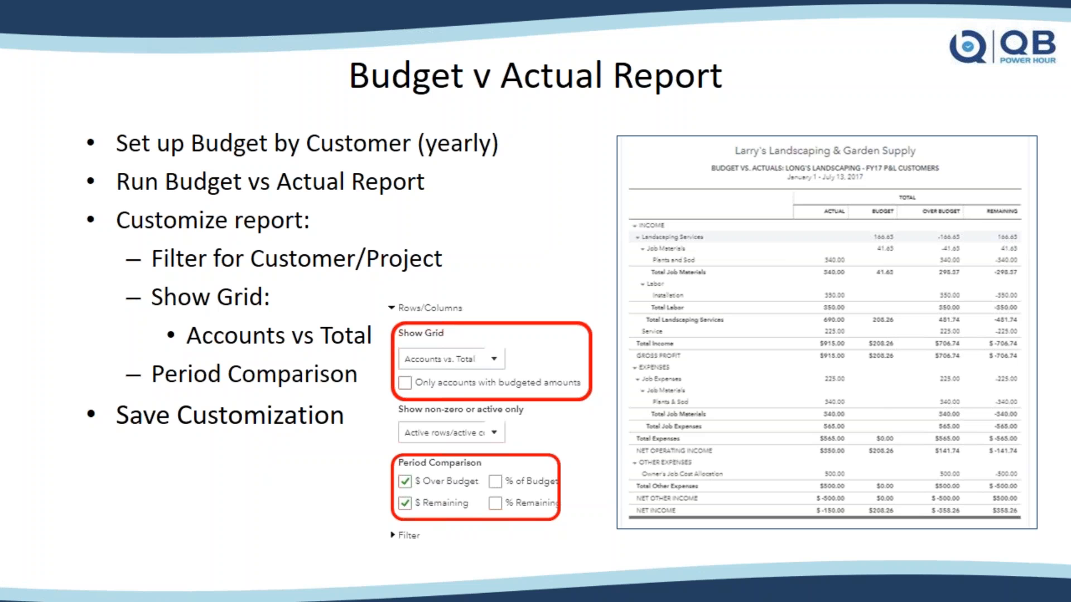
# Switch to QuickBooks Online in Chrome and run the Budget vs. Actuals report from the Business Overview group of reports
pyautogui.hotkey('alt', 'Tab')
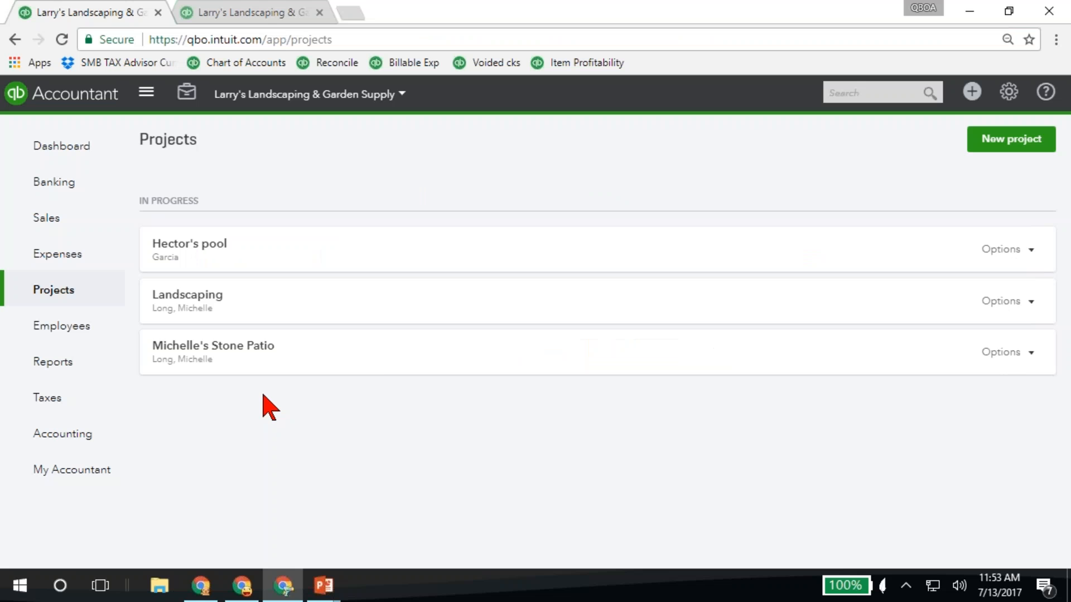
pyautogui.click(66, 367)
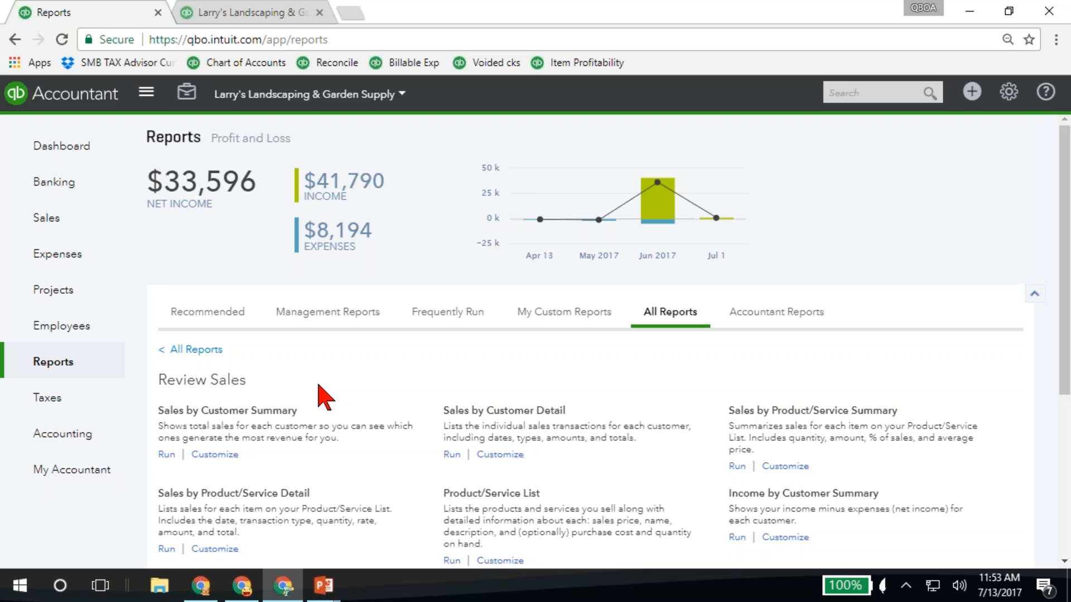
pyautogui.click(202, 353)
pyautogui.scroll(-3, 353, 411)
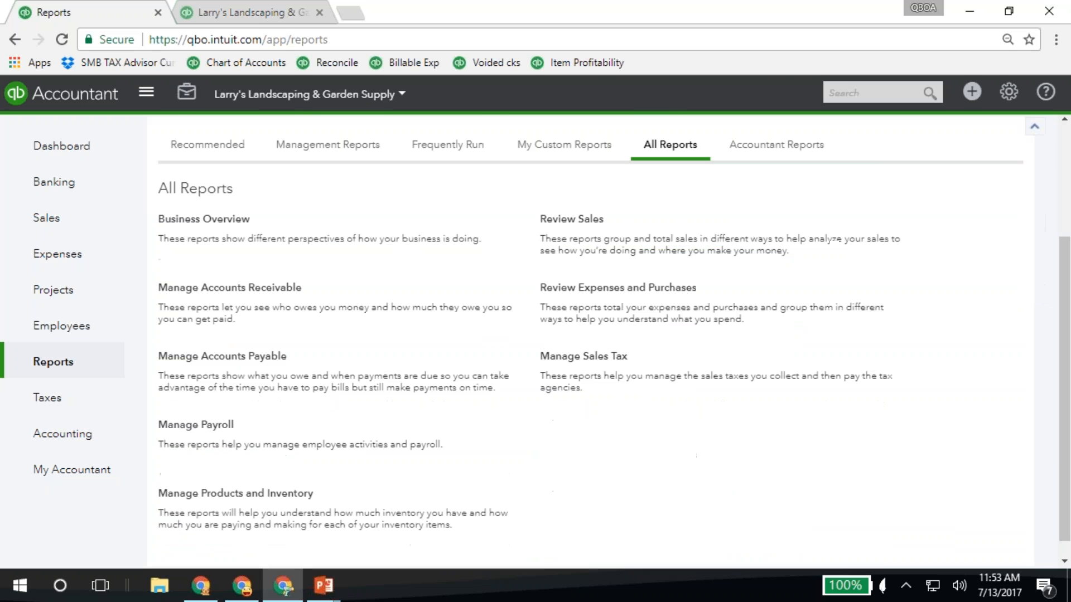
pyautogui.click(215, 229)
pyautogui.scroll(-7, 401, 342)
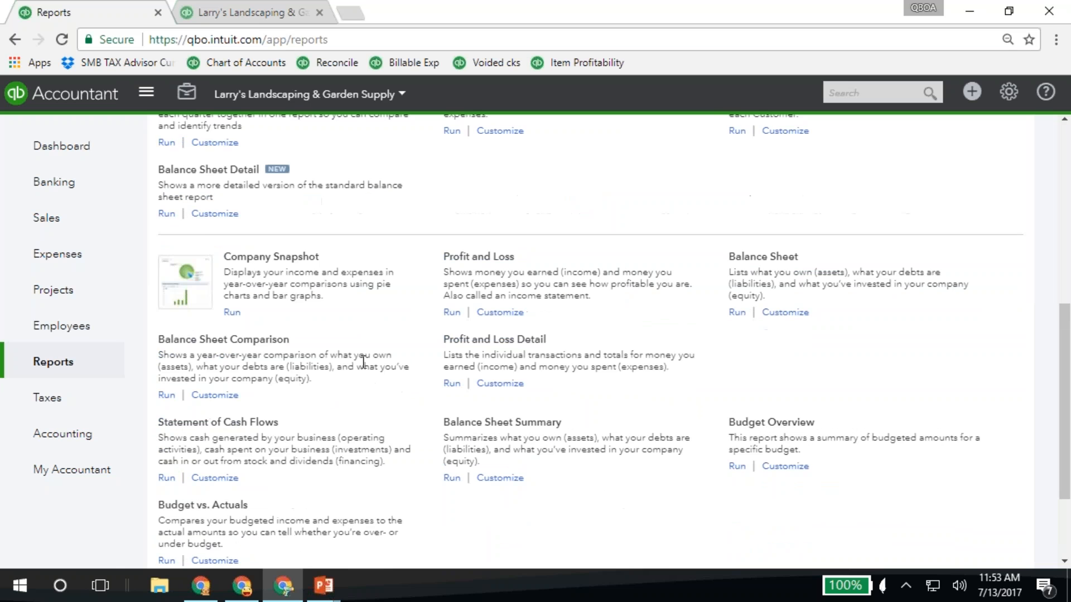
pyautogui.scroll(-2, 363, 362)
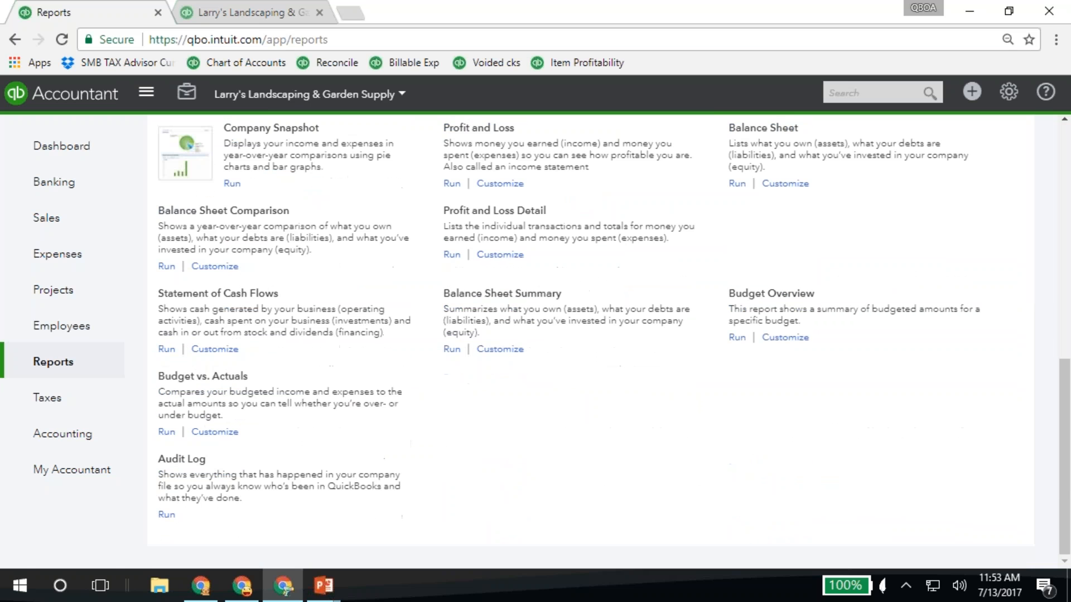
pyautogui.click(192, 378)
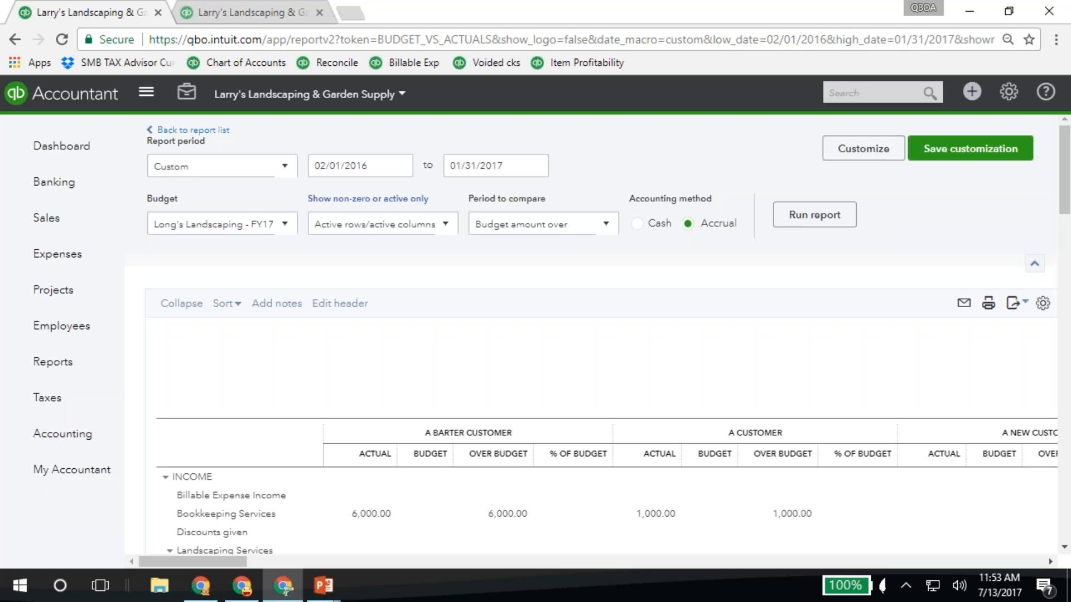
# Set the report period to 01/01/2017 through 07/13/2017, keep the FY17 P&L Customers budget, and run the report
pyautogui.click(256, 167)
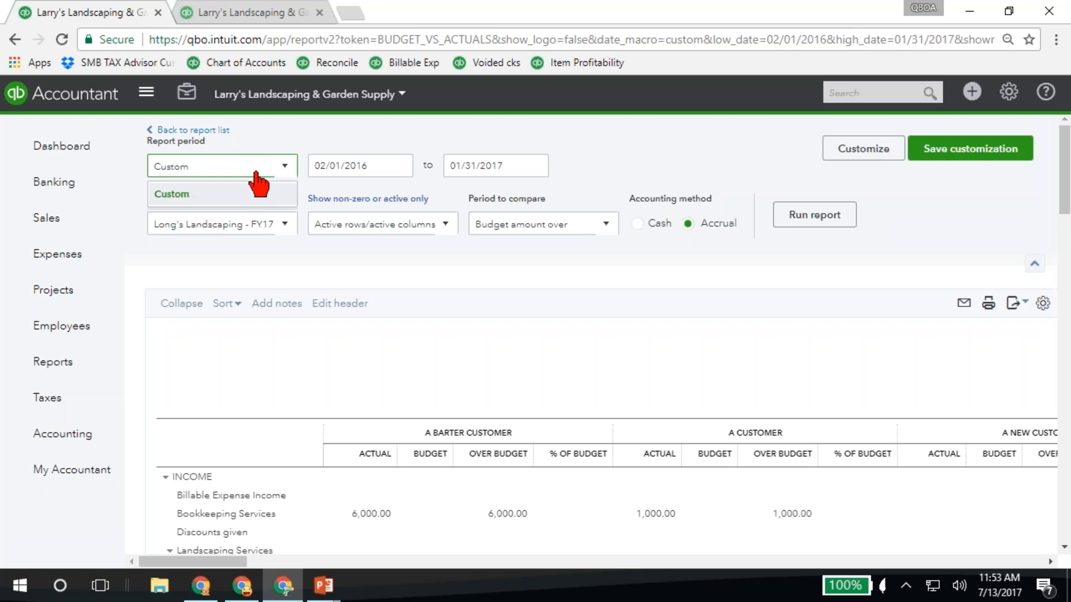
pyautogui.click(360, 165)
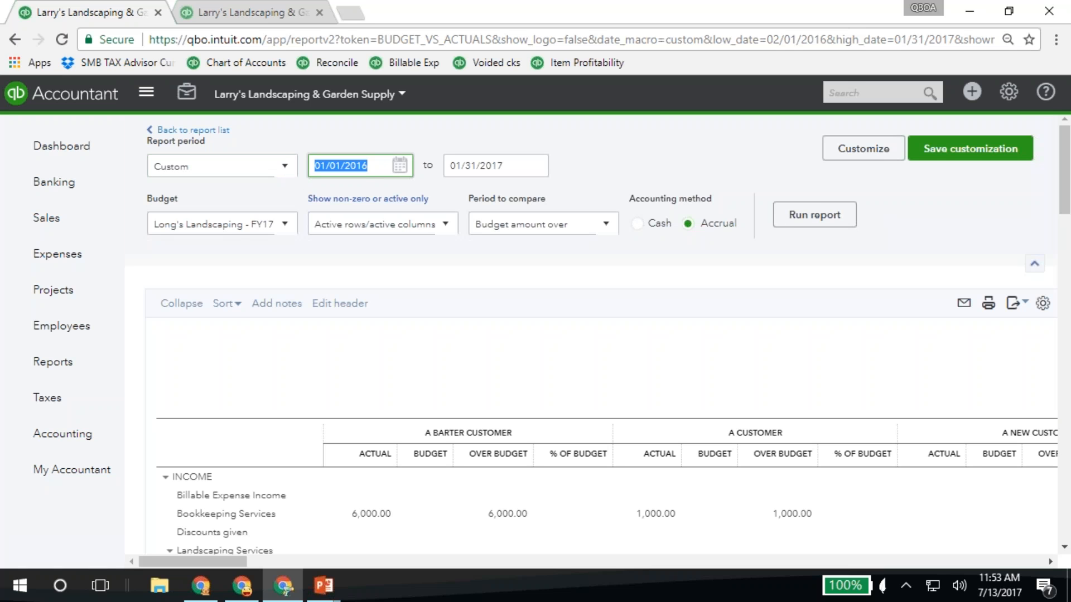
pyautogui.write('01/01/2017')
pyautogui.press('Tab')
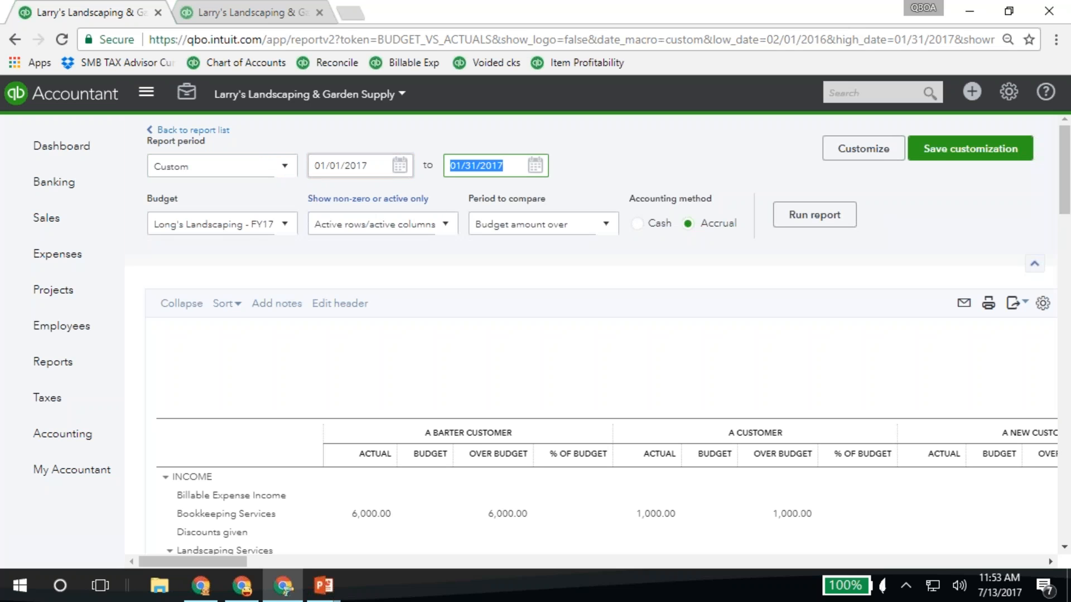
pyautogui.write('t')
pyautogui.press('Tab')
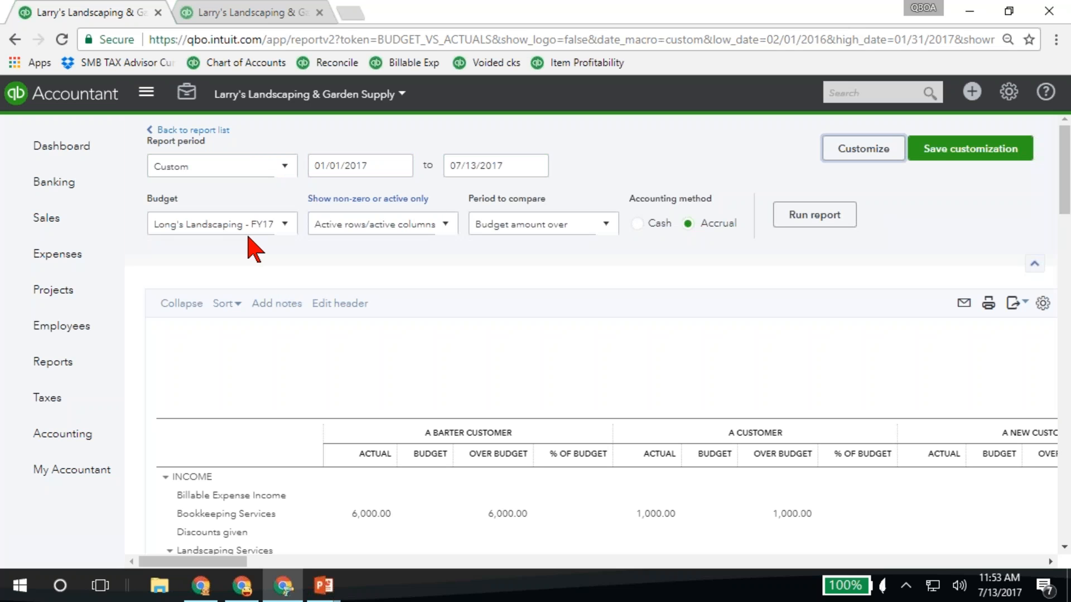
pyautogui.click(285, 224)
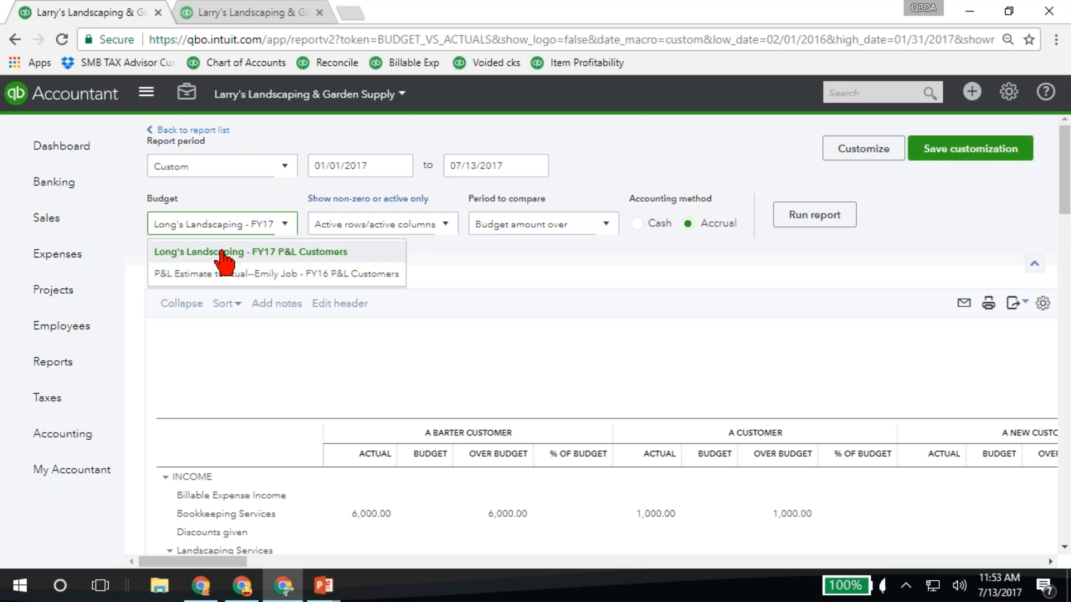
pyautogui.click(545, 276)
pyautogui.click(837, 225)
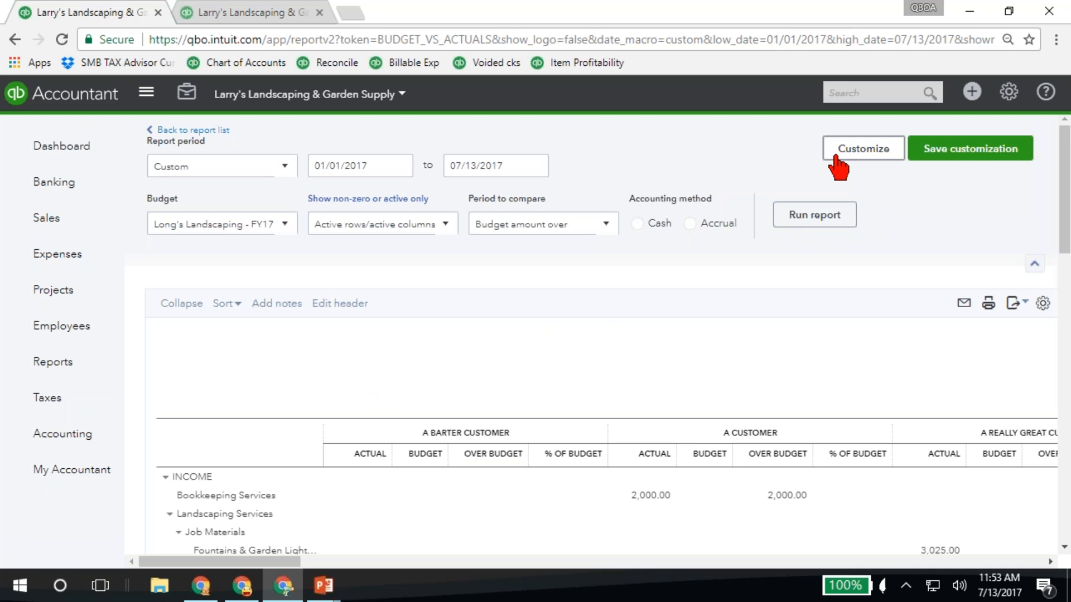
# Customize the report with a customer filter for the Landscaping project that the FY17 budget covers, and run it
pyautogui.click(837, 159)
pyautogui.click(693, 448)
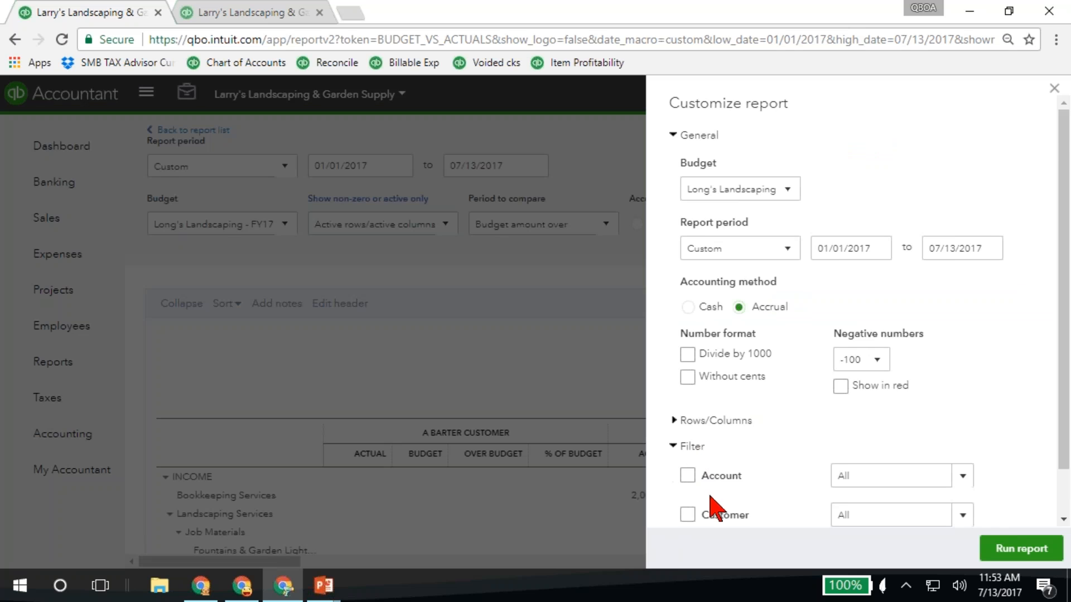
pyautogui.scroll(-1, 710, 496)
pyautogui.click(688, 464)
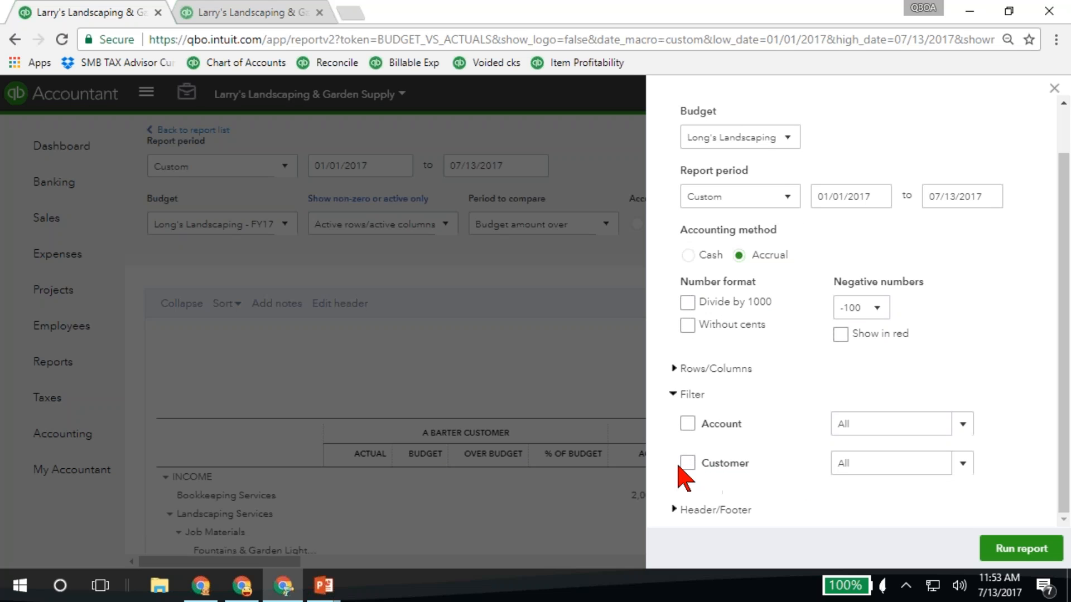
pyautogui.click(971, 427)
pyautogui.scroll(-5, 781, 307)
pyautogui.scroll(-10, 781, 307)
pyautogui.scroll(5, 755, 294)
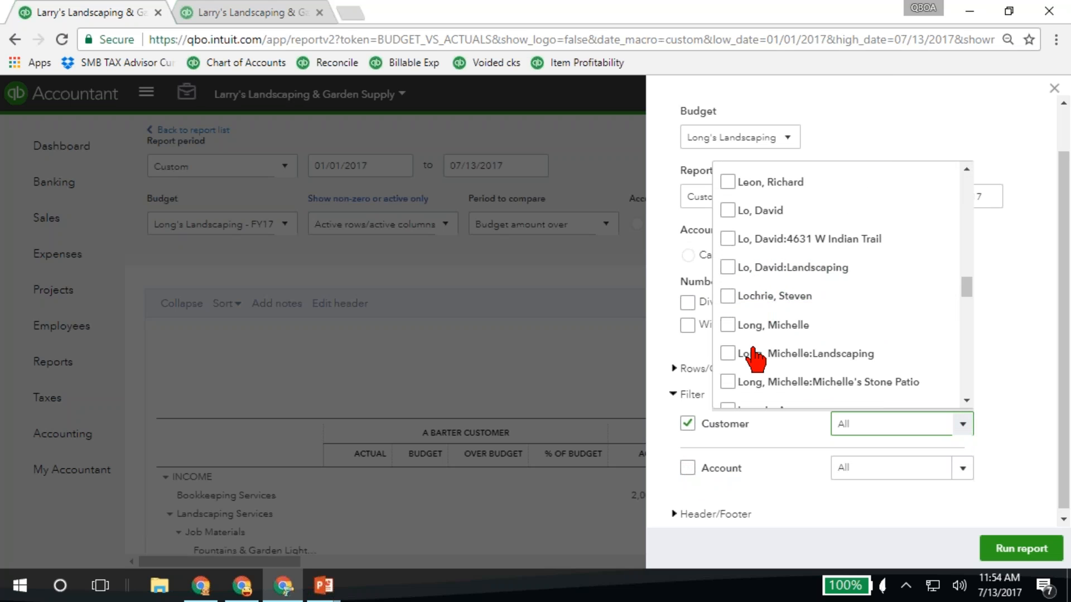
pyautogui.click(728, 353)
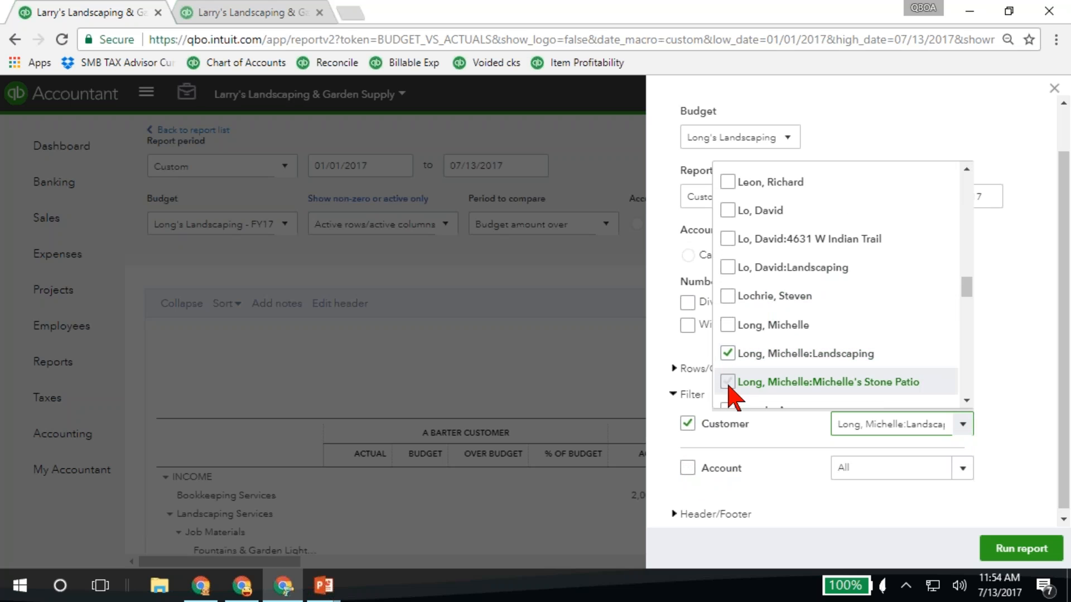
pyautogui.click(1022, 548)
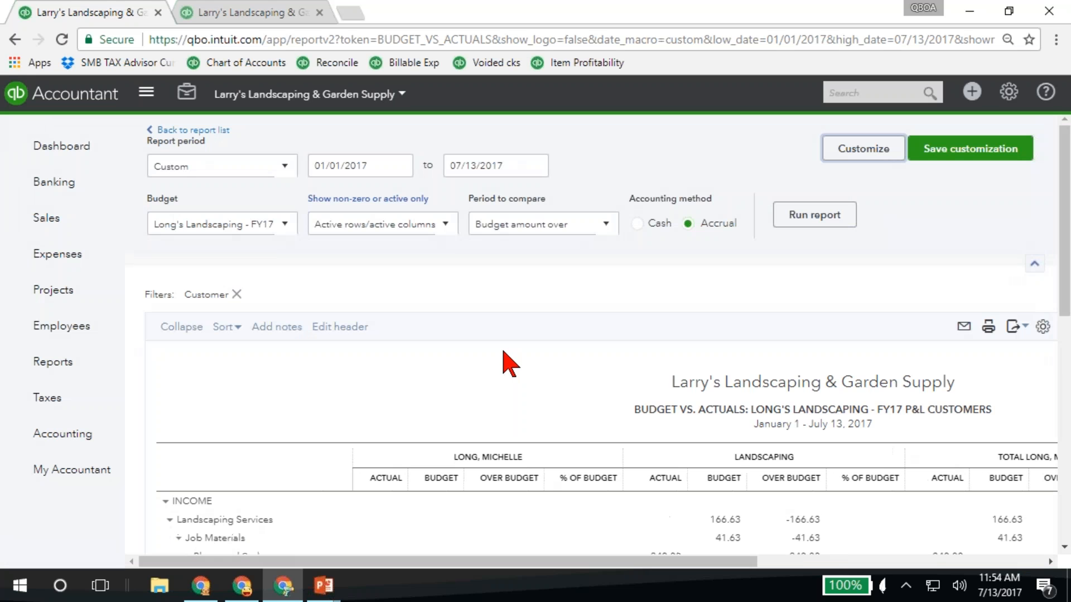
pyautogui.click(829, 210)
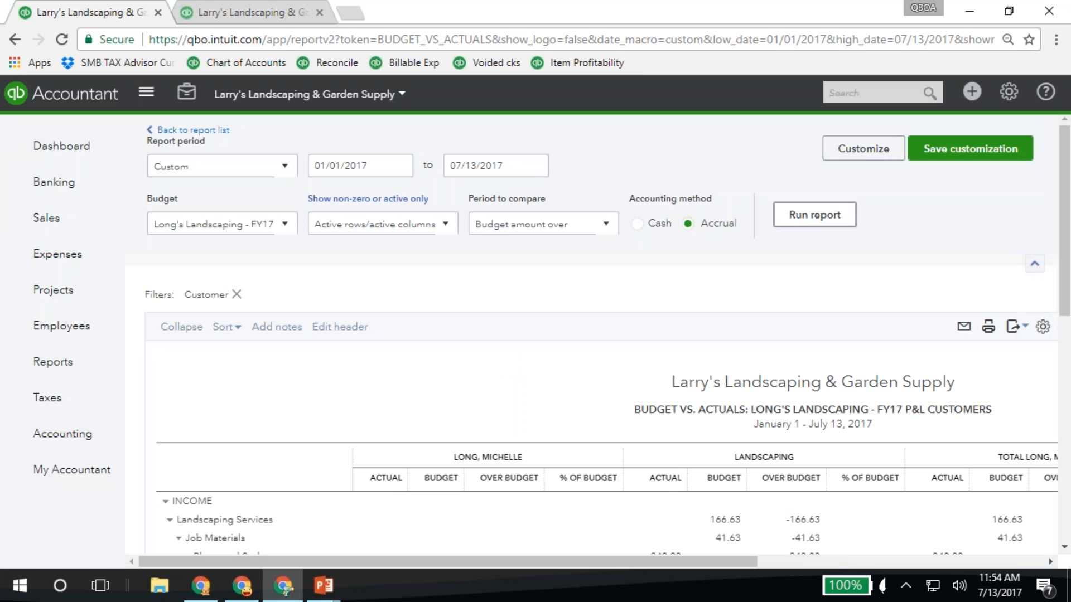
# Examine the actual, budget, over budget and % of budget columns for the customer, the Landscaping project and the totals
pyautogui.scroll(-3, 617, 318)
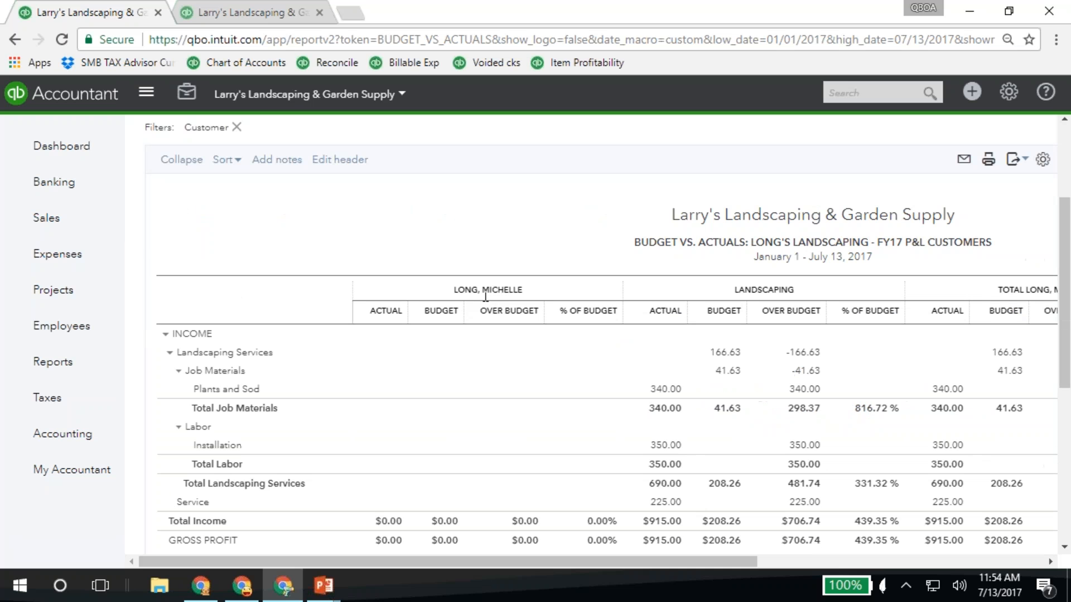
pyautogui.hscroll(3, 904, 310)
pyautogui.scroll(-1, 904, 310)
pyautogui.hscroll(4, 915, 315)
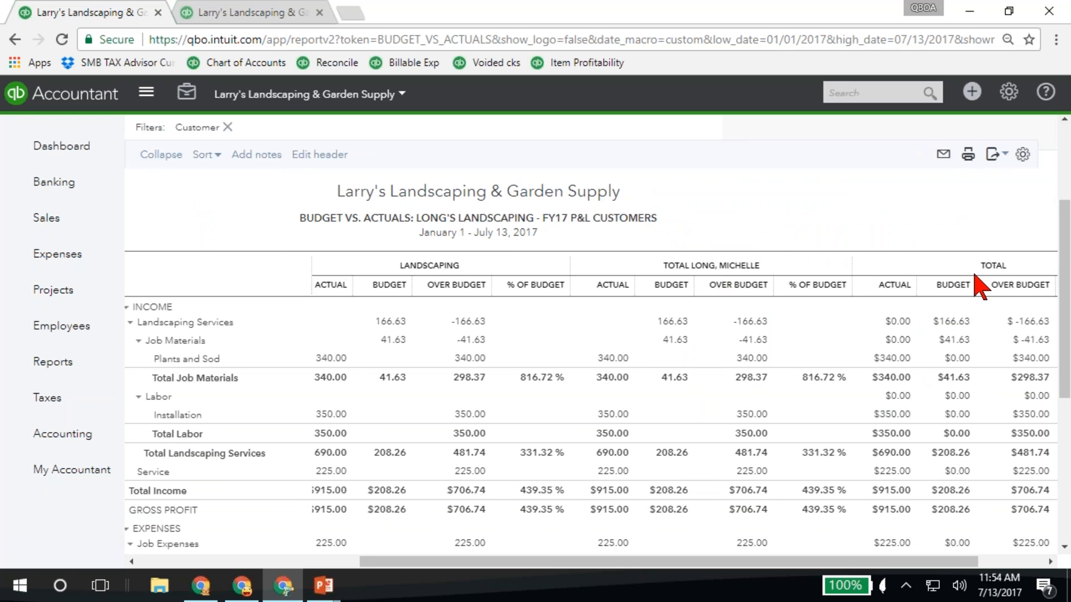
pyautogui.hscroll(-3, 977, 287)
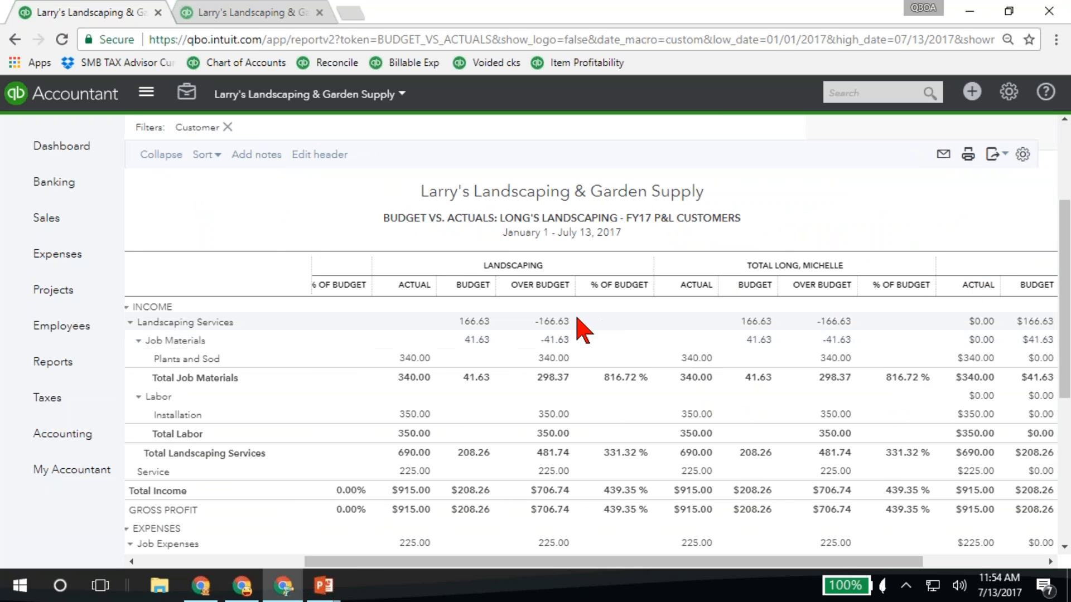
pyautogui.scroll(-3, 577, 284)
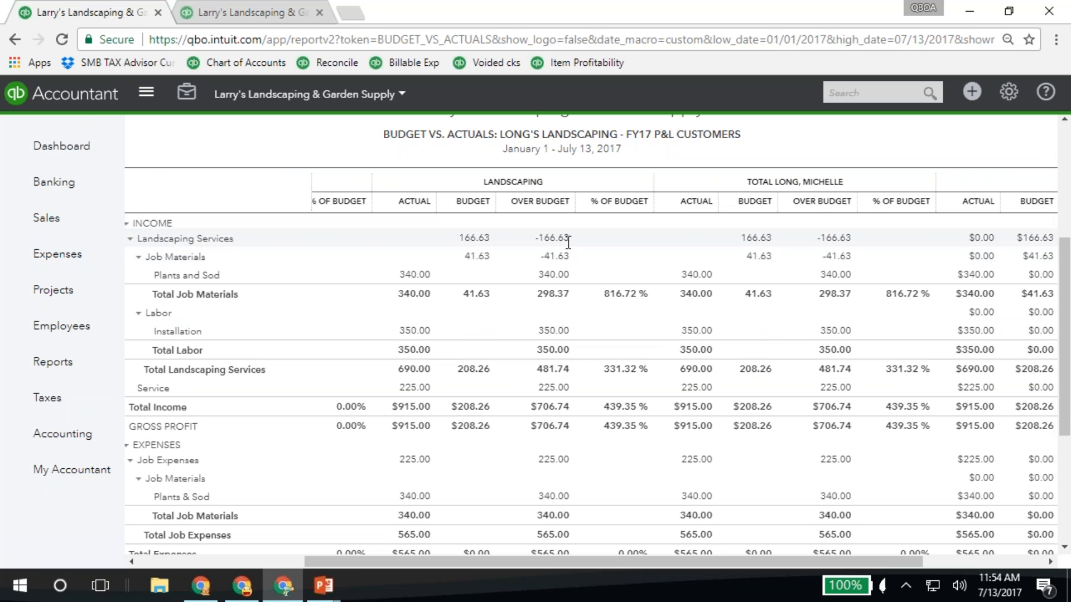
pyautogui.scroll(1, 799, 271)
pyautogui.scroll(5, 799, 270)
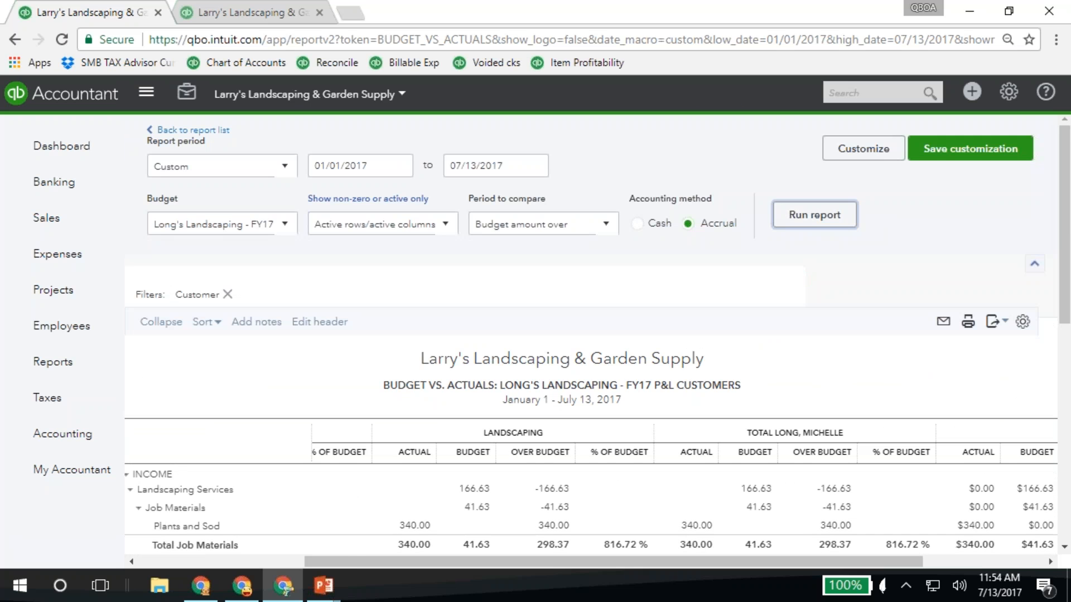
# Customize the report's rows and columns to show the grid as Accounts vs. Total, and run the report
pyautogui.click(865, 153)
pyautogui.scroll(-2, 867, 155)
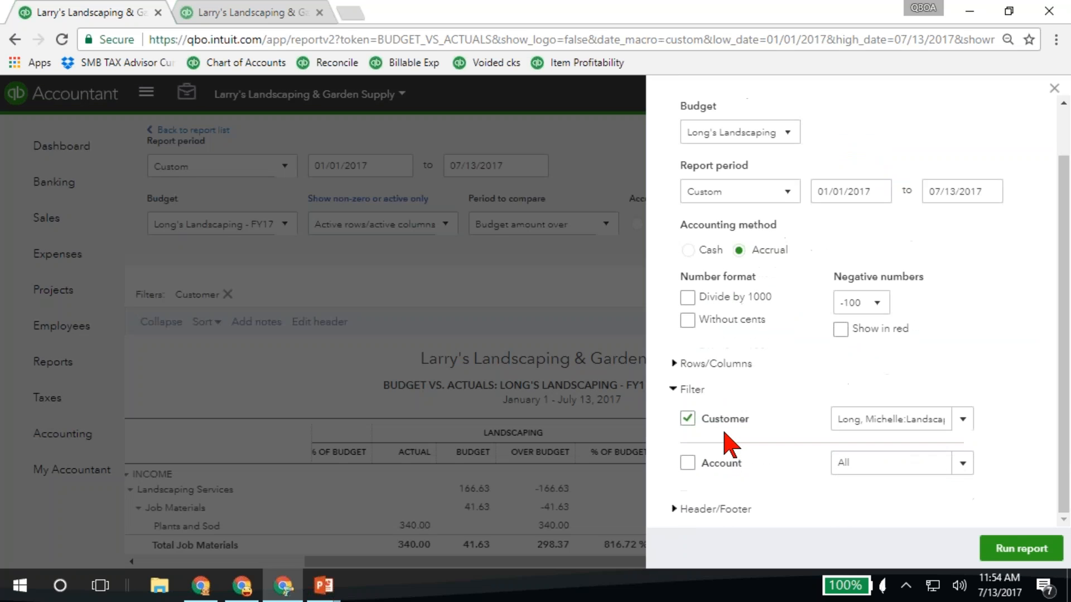
pyautogui.click(690, 390)
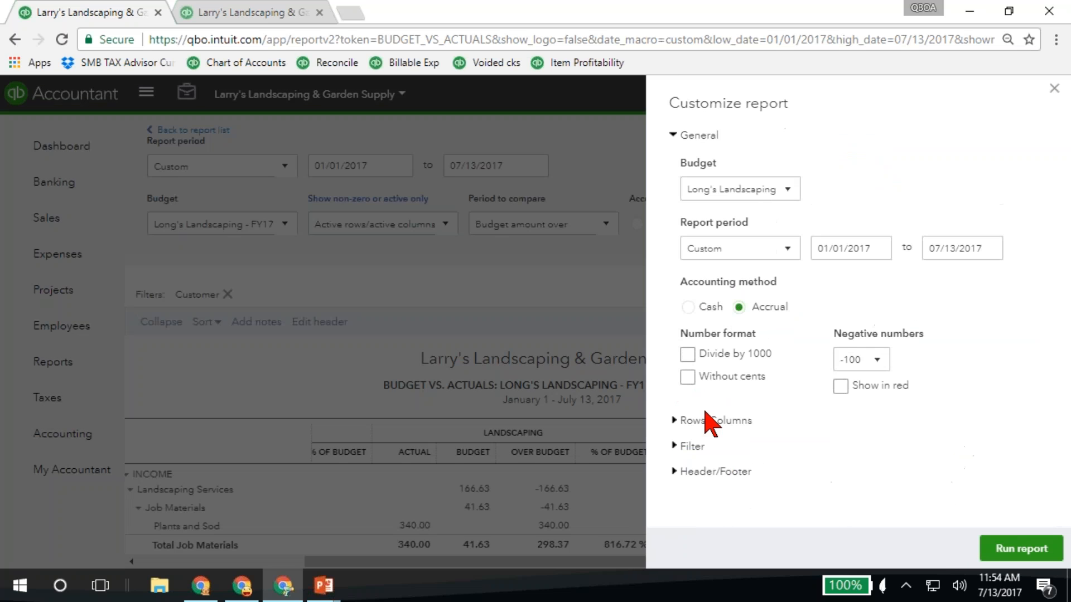
pyautogui.click(725, 420)
pyautogui.scroll(-4, 724, 415)
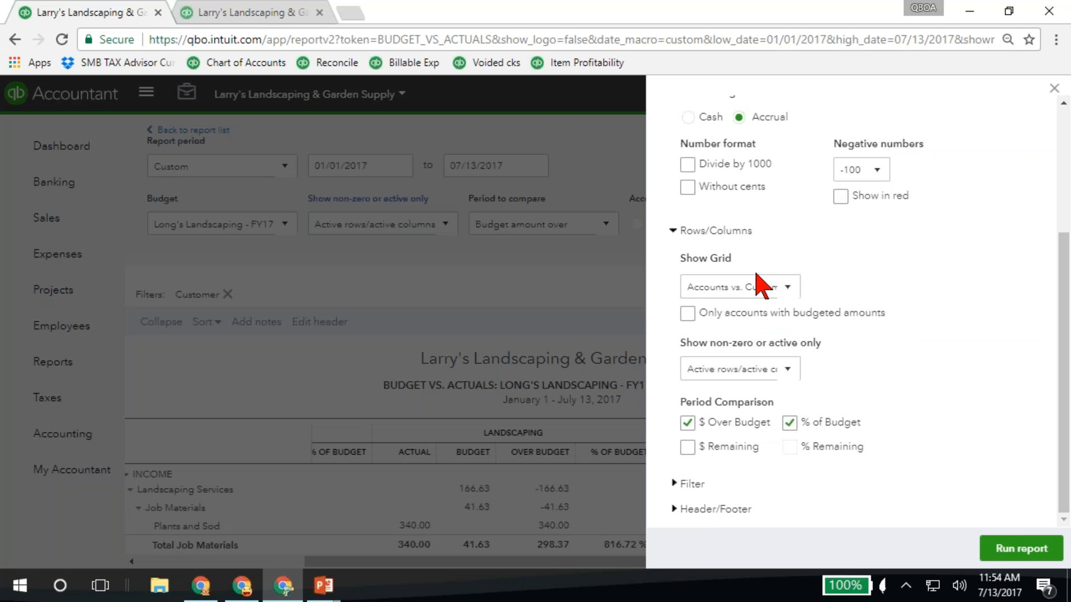
pyautogui.click(788, 289)
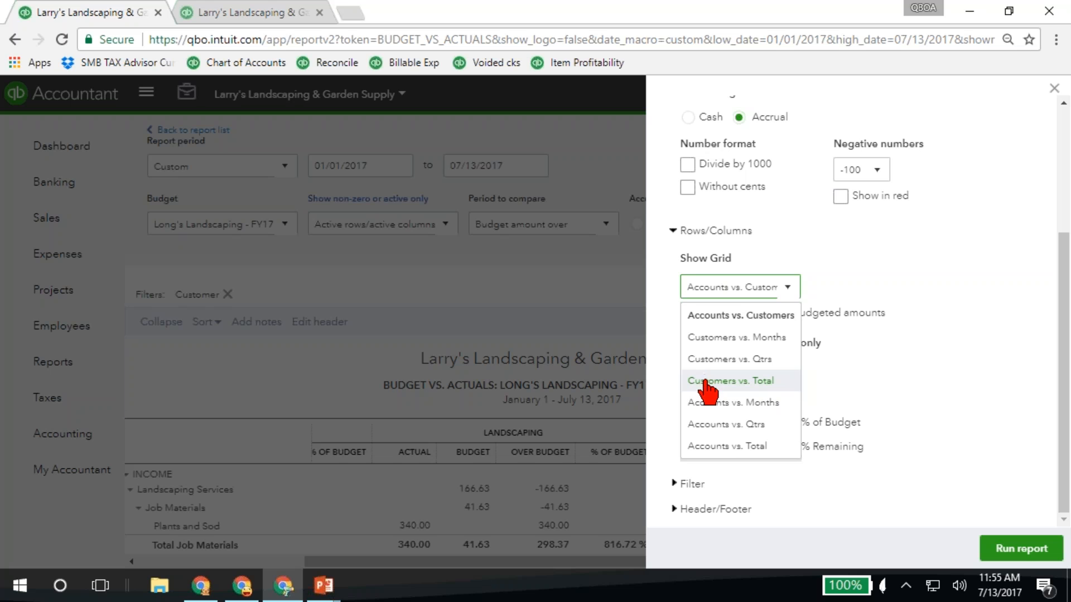
pyautogui.click(707, 446)
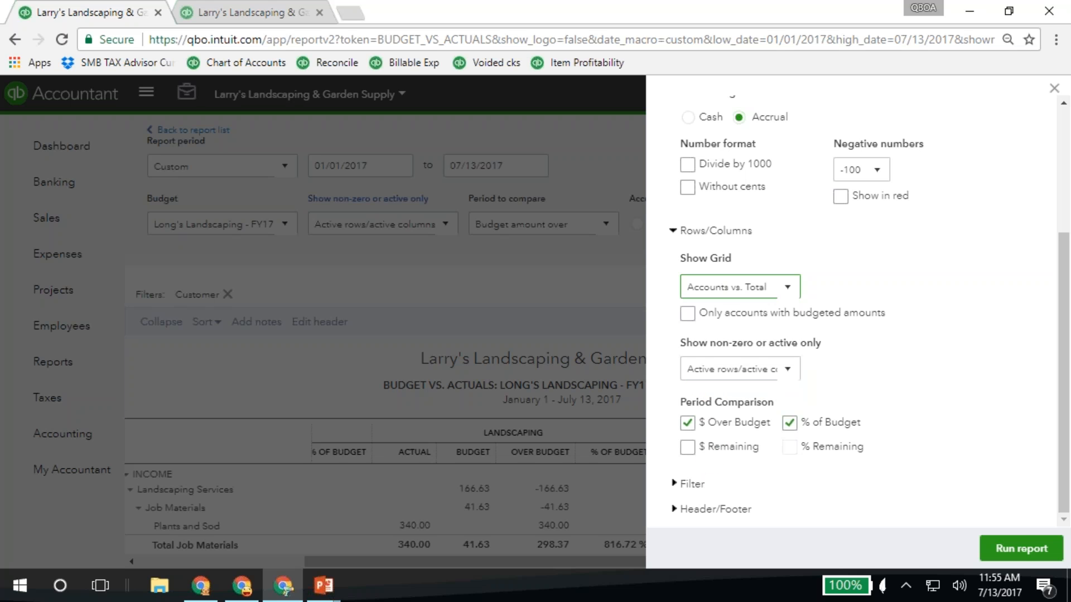
pyautogui.click(1009, 548)
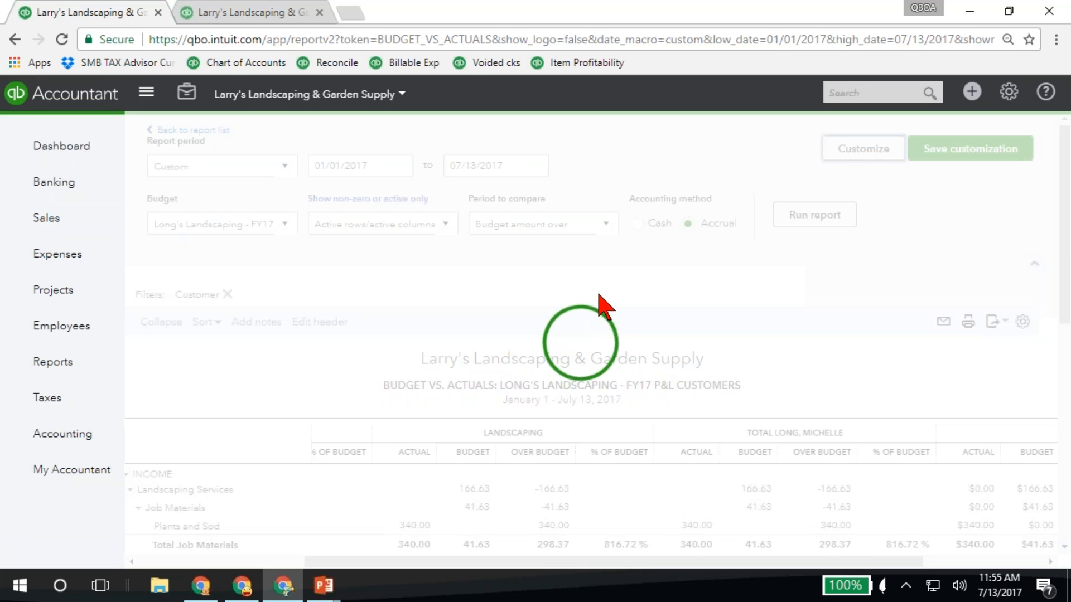
# Review the total-column report, check the Budget v Actual Report slide in PowerPoint, and return to the report in QuickBooks Online
pyautogui.scroll(-3, 550, 416)
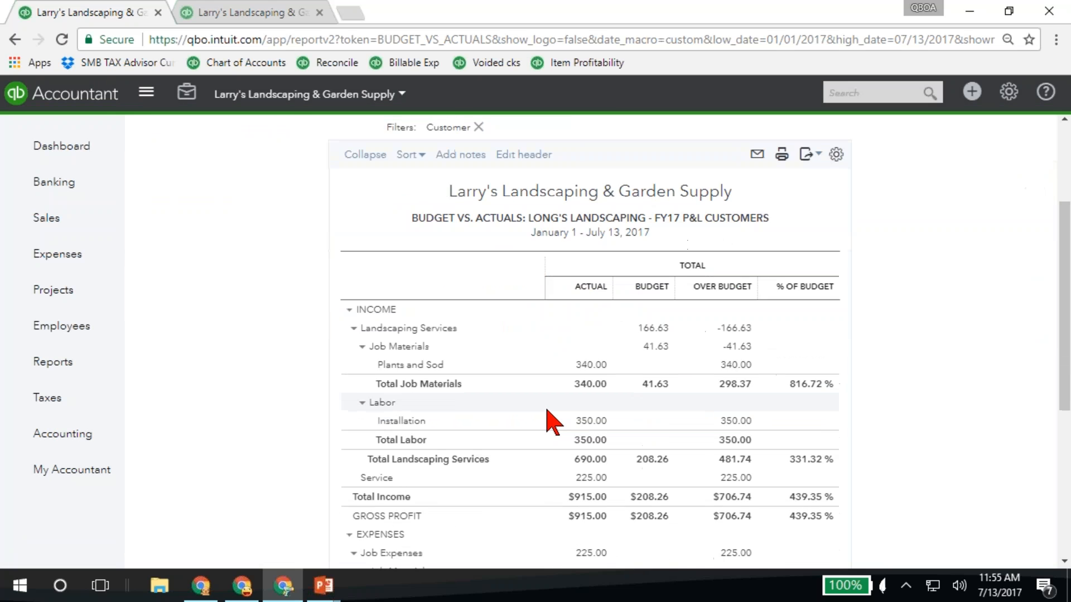
pyautogui.scroll(-1, 552, 422)
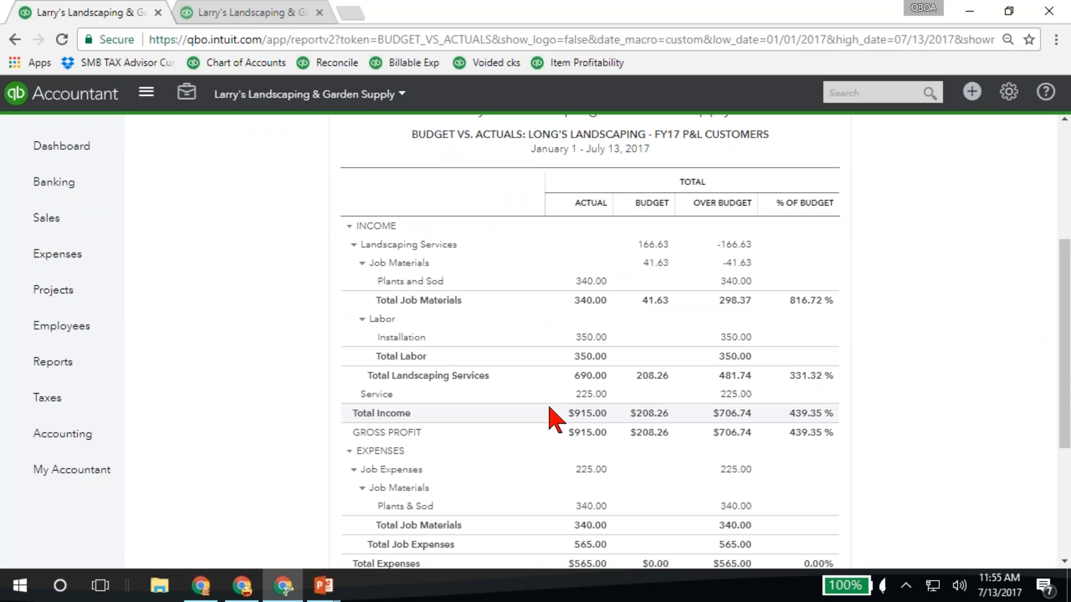
pyautogui.moveTo(322, 585)
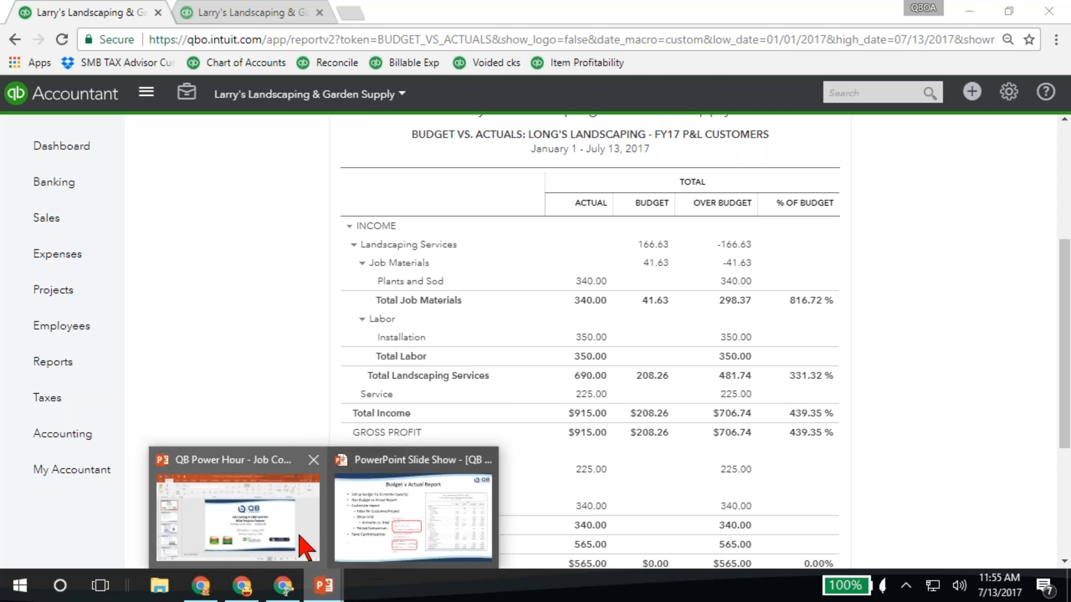
pyautogui.click(371, 493)
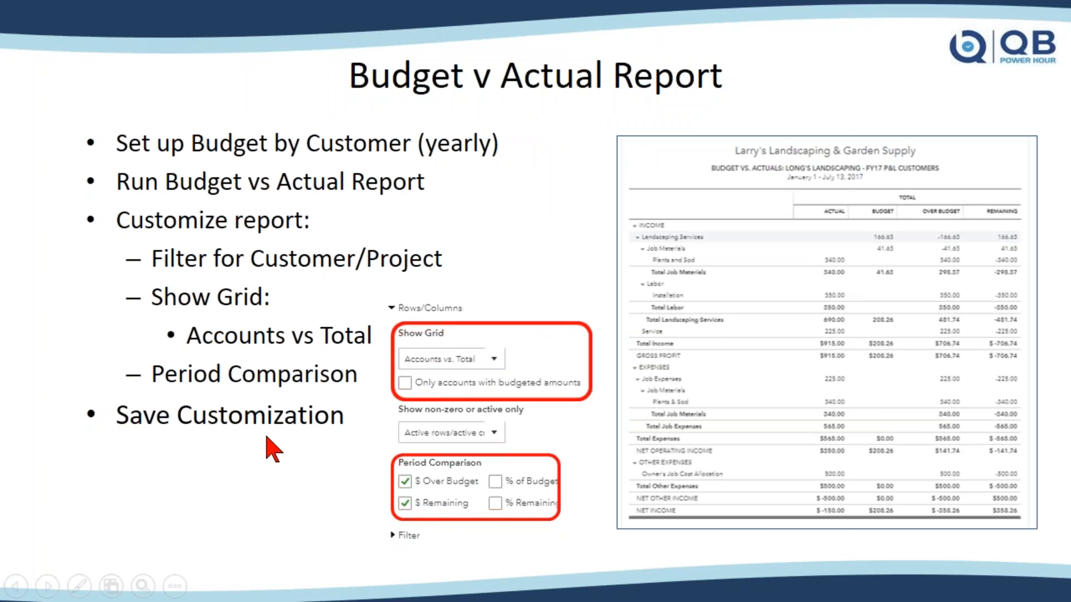
pyautogui.hotkey('alt', 'Tab')
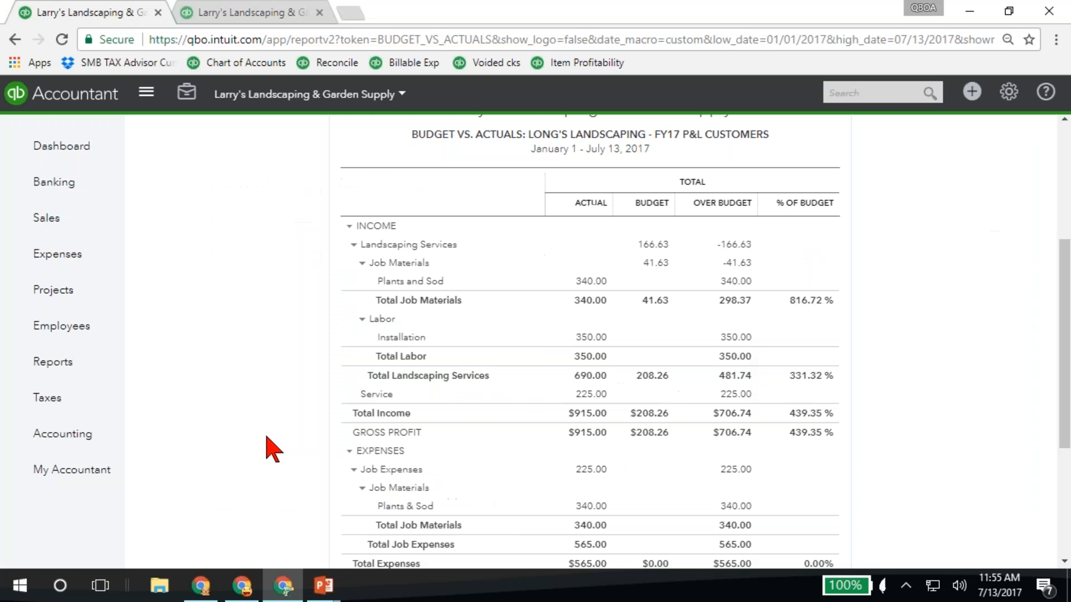
pyautogui.scroll(3, 476, 375)
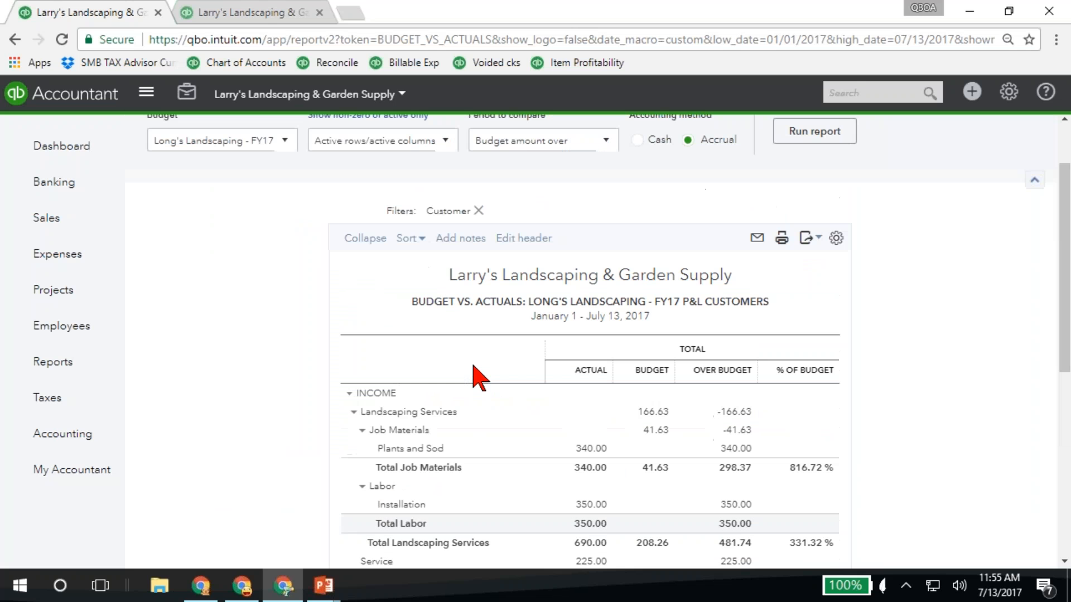
# Examine the report's save customization settings, including the custom report name, group and Share with choices, and close them without saving
pyautogui.scroll(2, 889, 279)
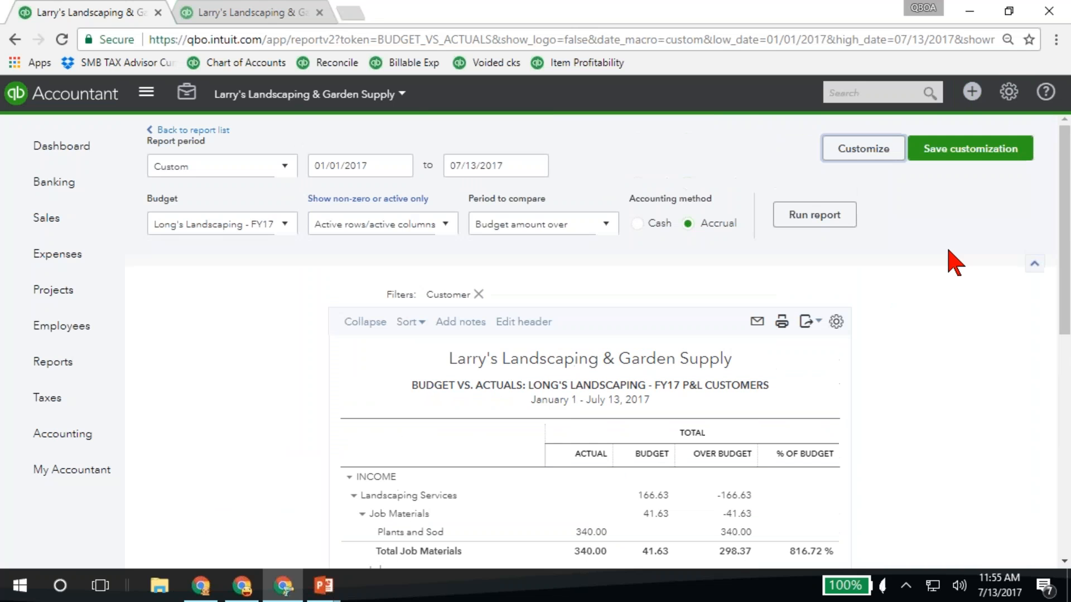
pyautogui.click(975, 153)
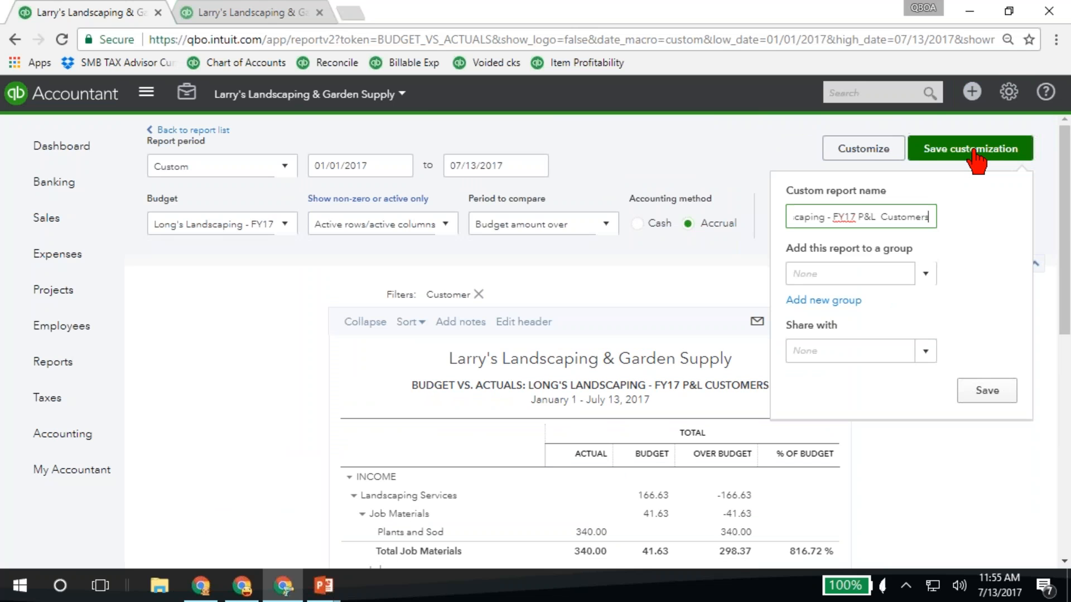
pyautogui.click(926, 352)
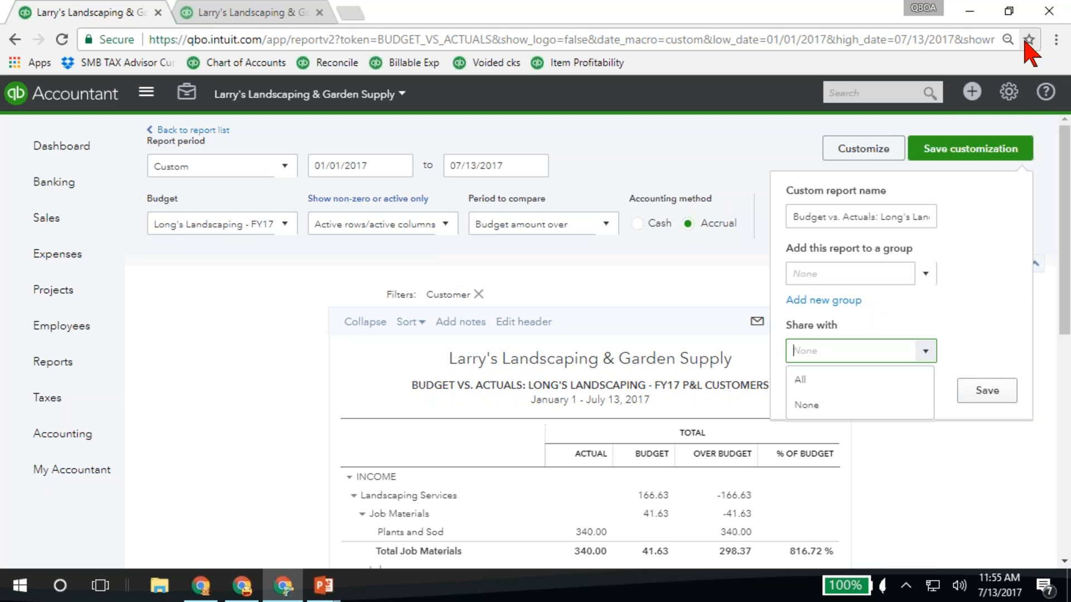
pyautogui.click(227, 403)
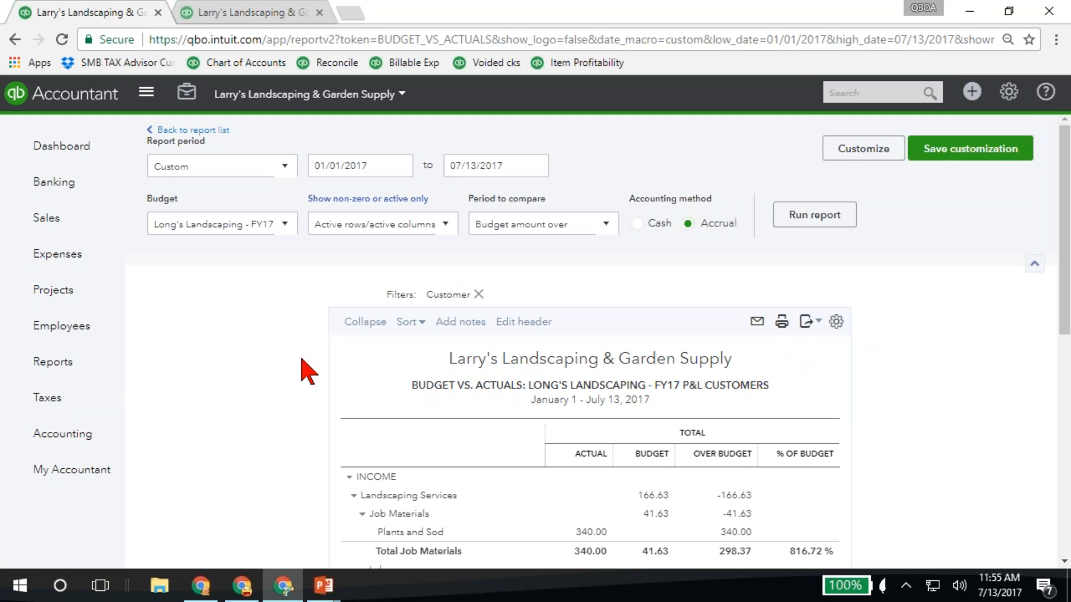
# Switch to the PowerPoint slide show and advance from the Budget v Actual Report slide to Job Costing Limitations
pyautogui.moveTo(324, 586)
pyautogui.click(368, 513)
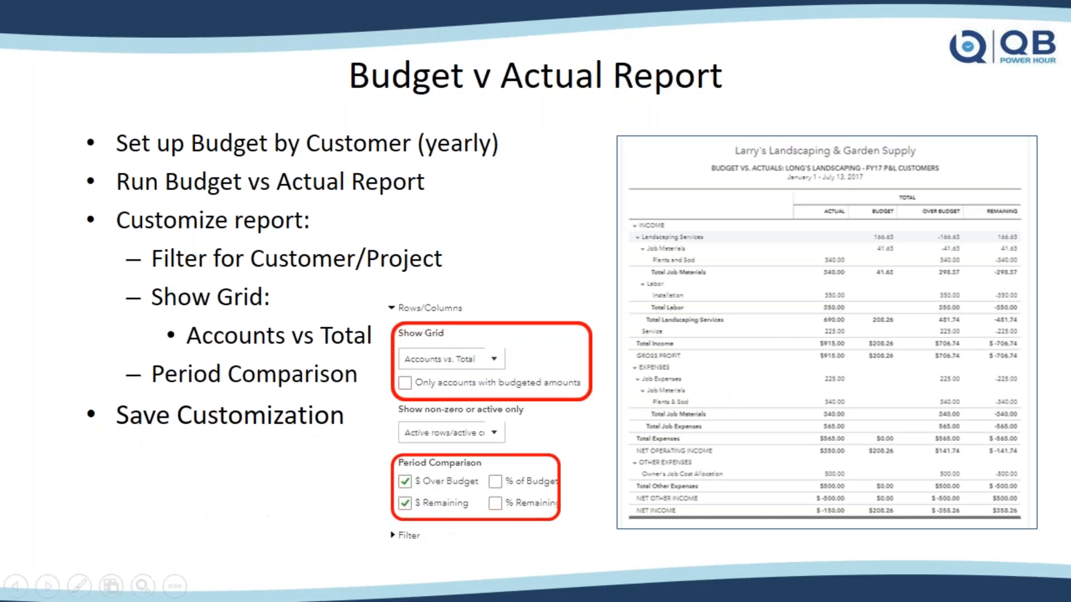
pyautogui.click(406, 210)
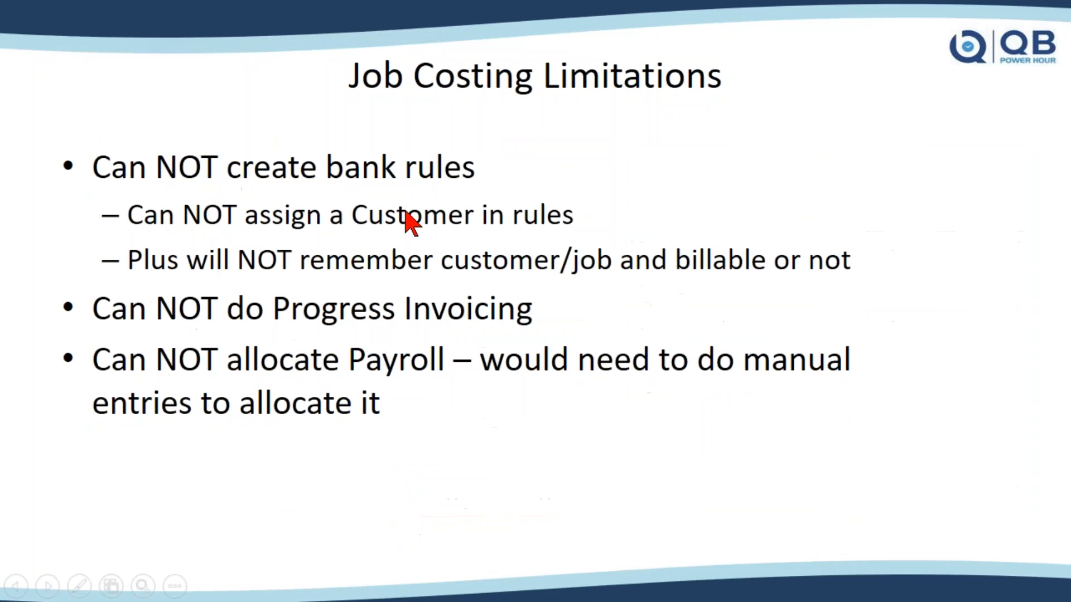
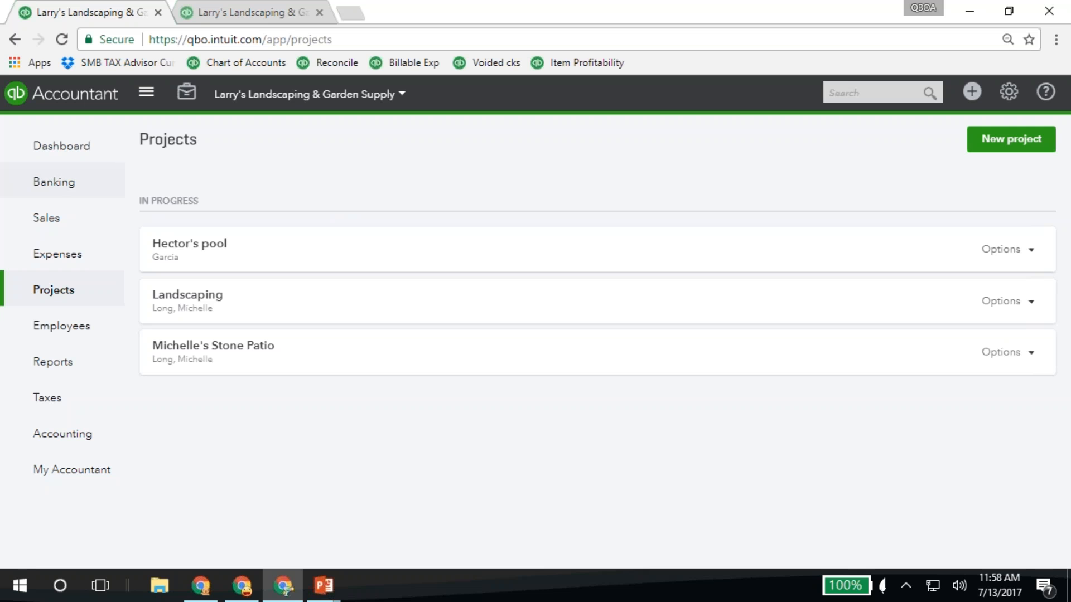
# Return to the accountant practice view, open its Work page, and examine the client choices for filtering the work items
pyautogui.click(49, 97)
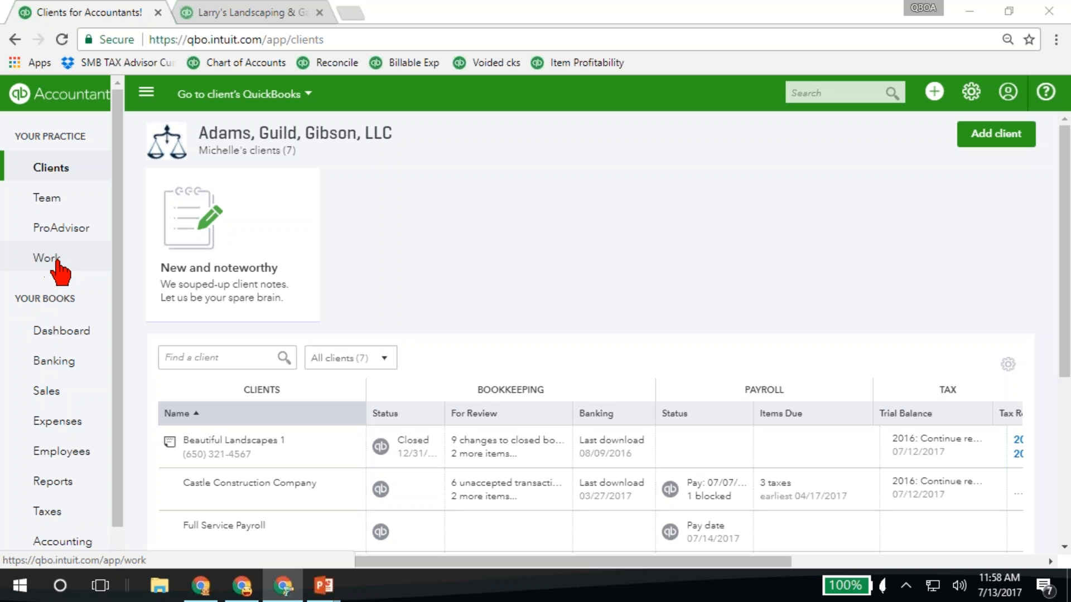
pyautogui.click(56, 261)
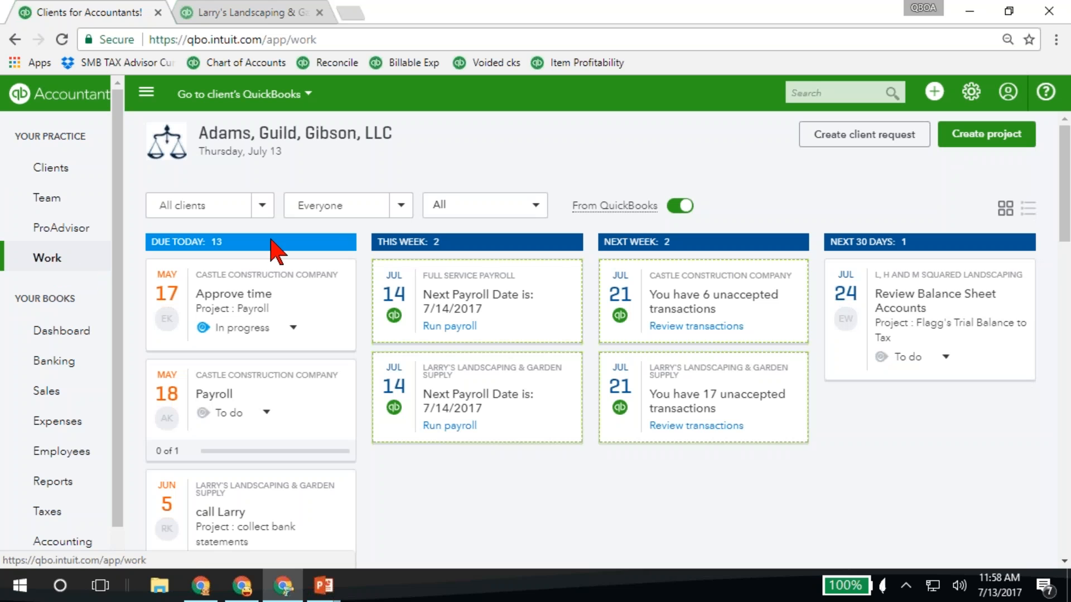
pyautogui.click(262, 206)
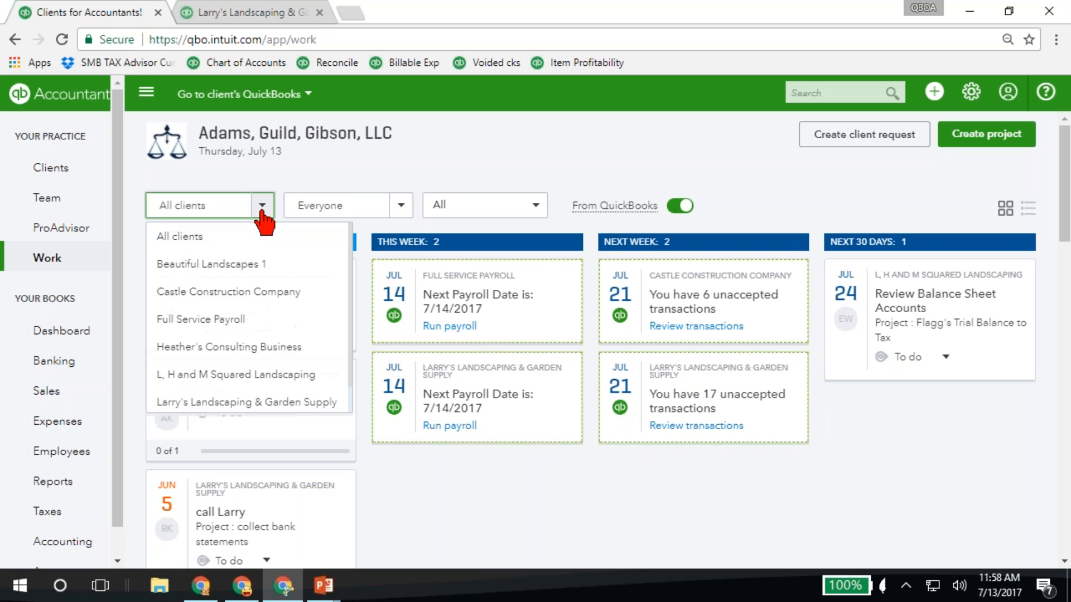
pyautogui.click(261, 211)
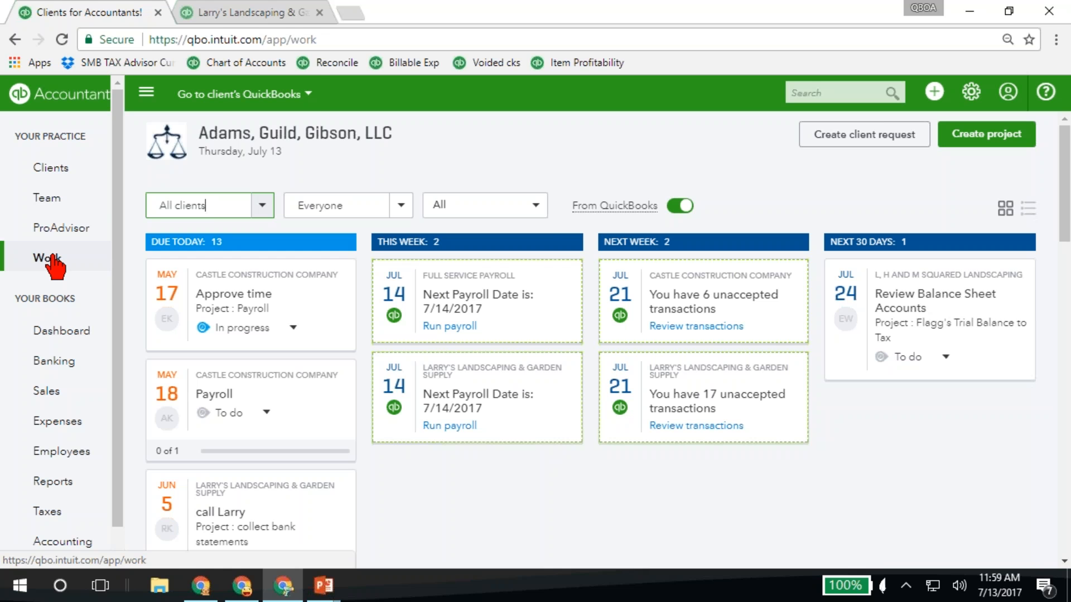
# Switch from the practice Work page to the client books of Larry's Landscaping & Garden Supply
pyautogui.click(232, 94)
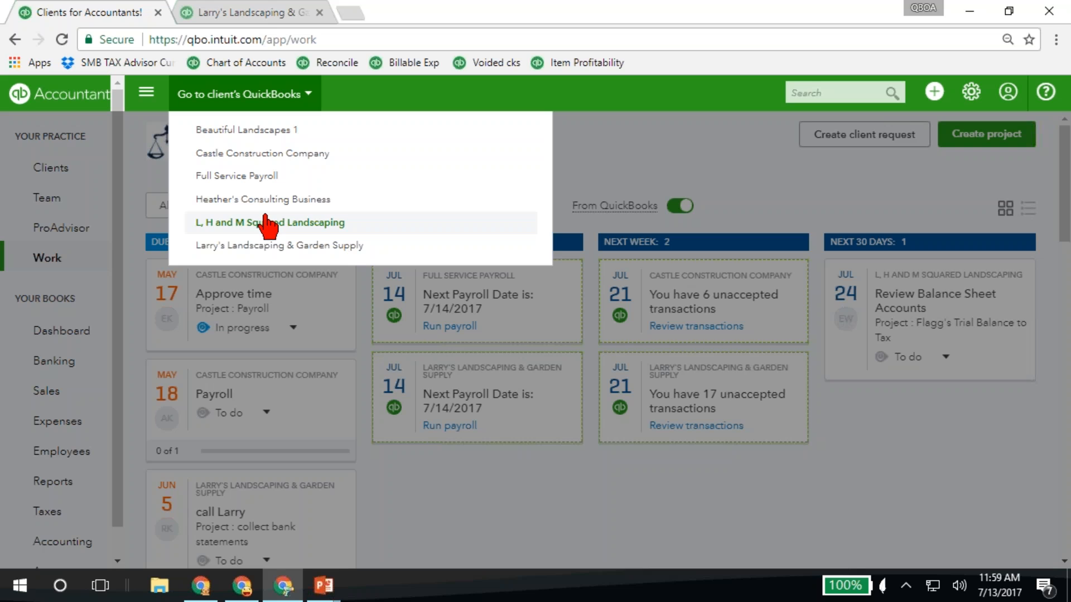
pyautogui.click(263, 246)
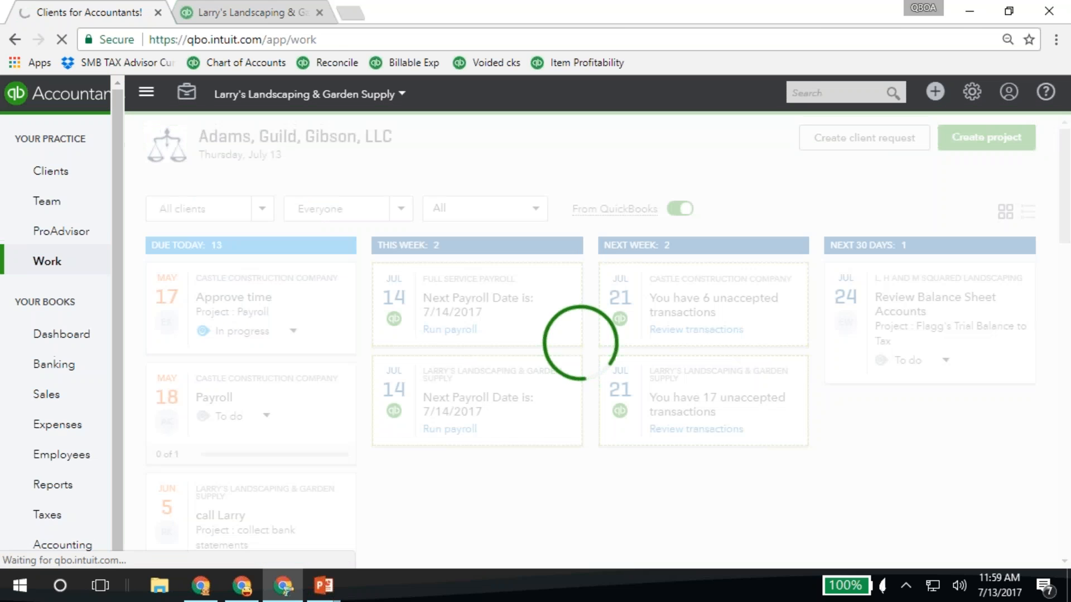